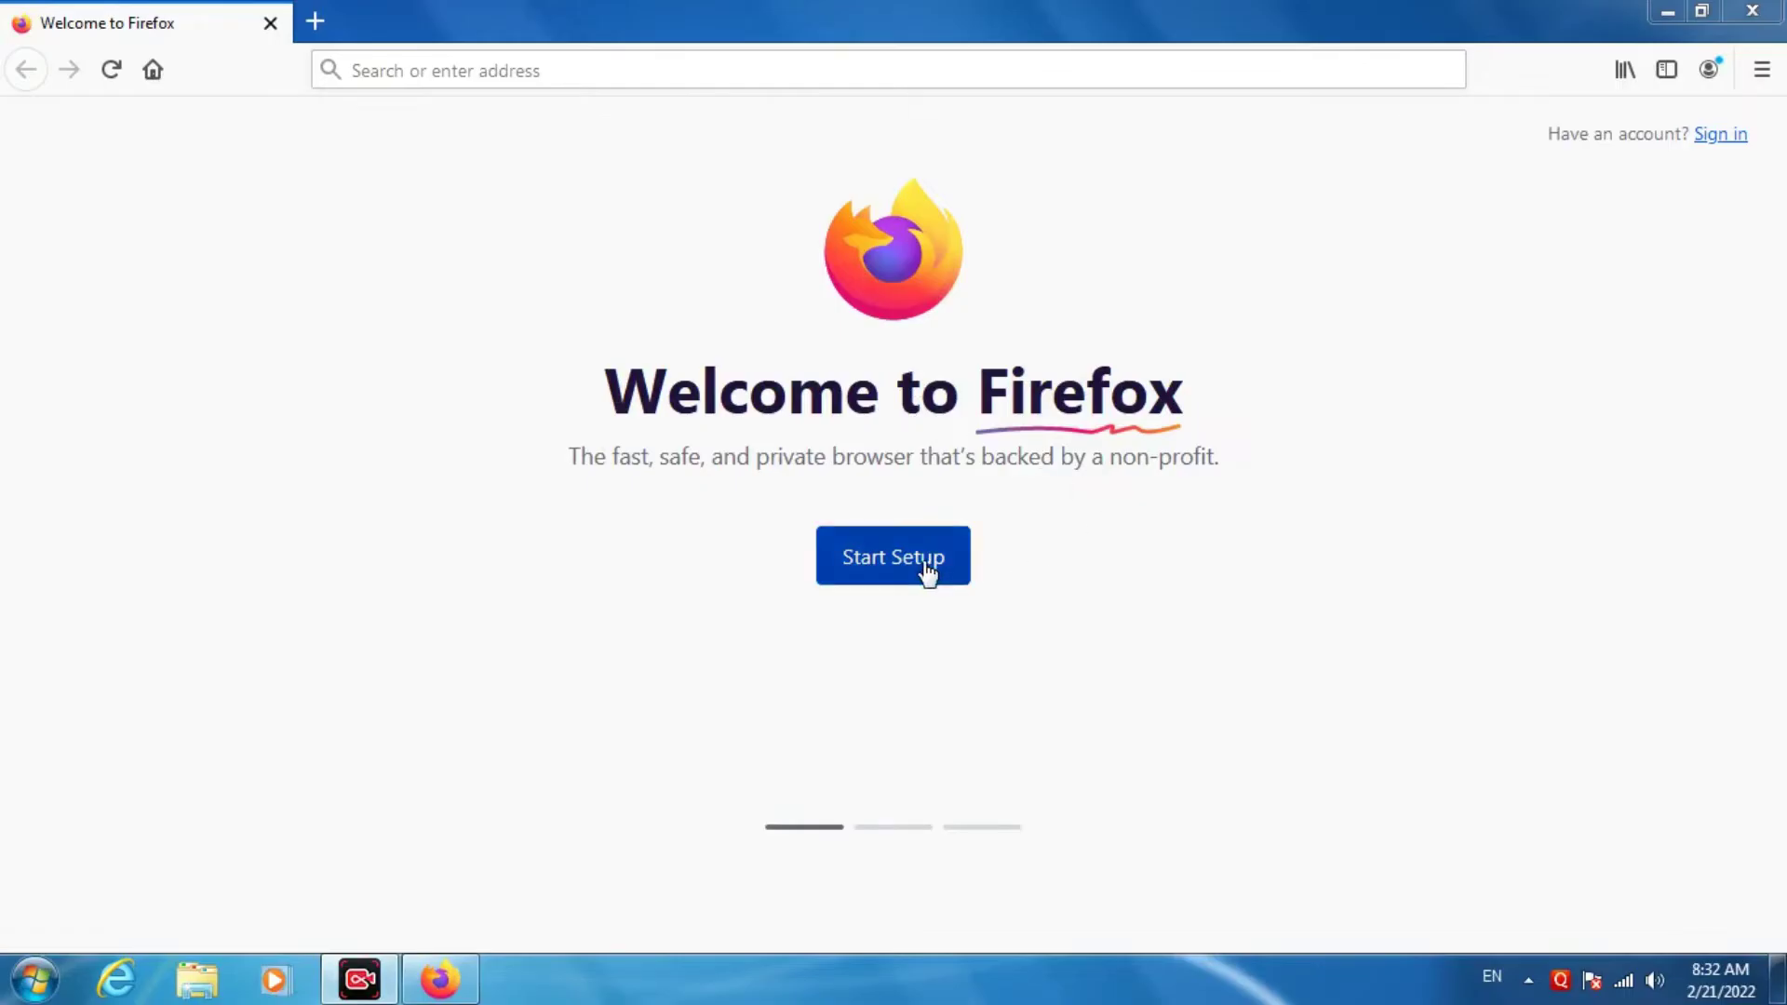
Step: Load google.com from Firefox's address bar
left_click(446, 74)
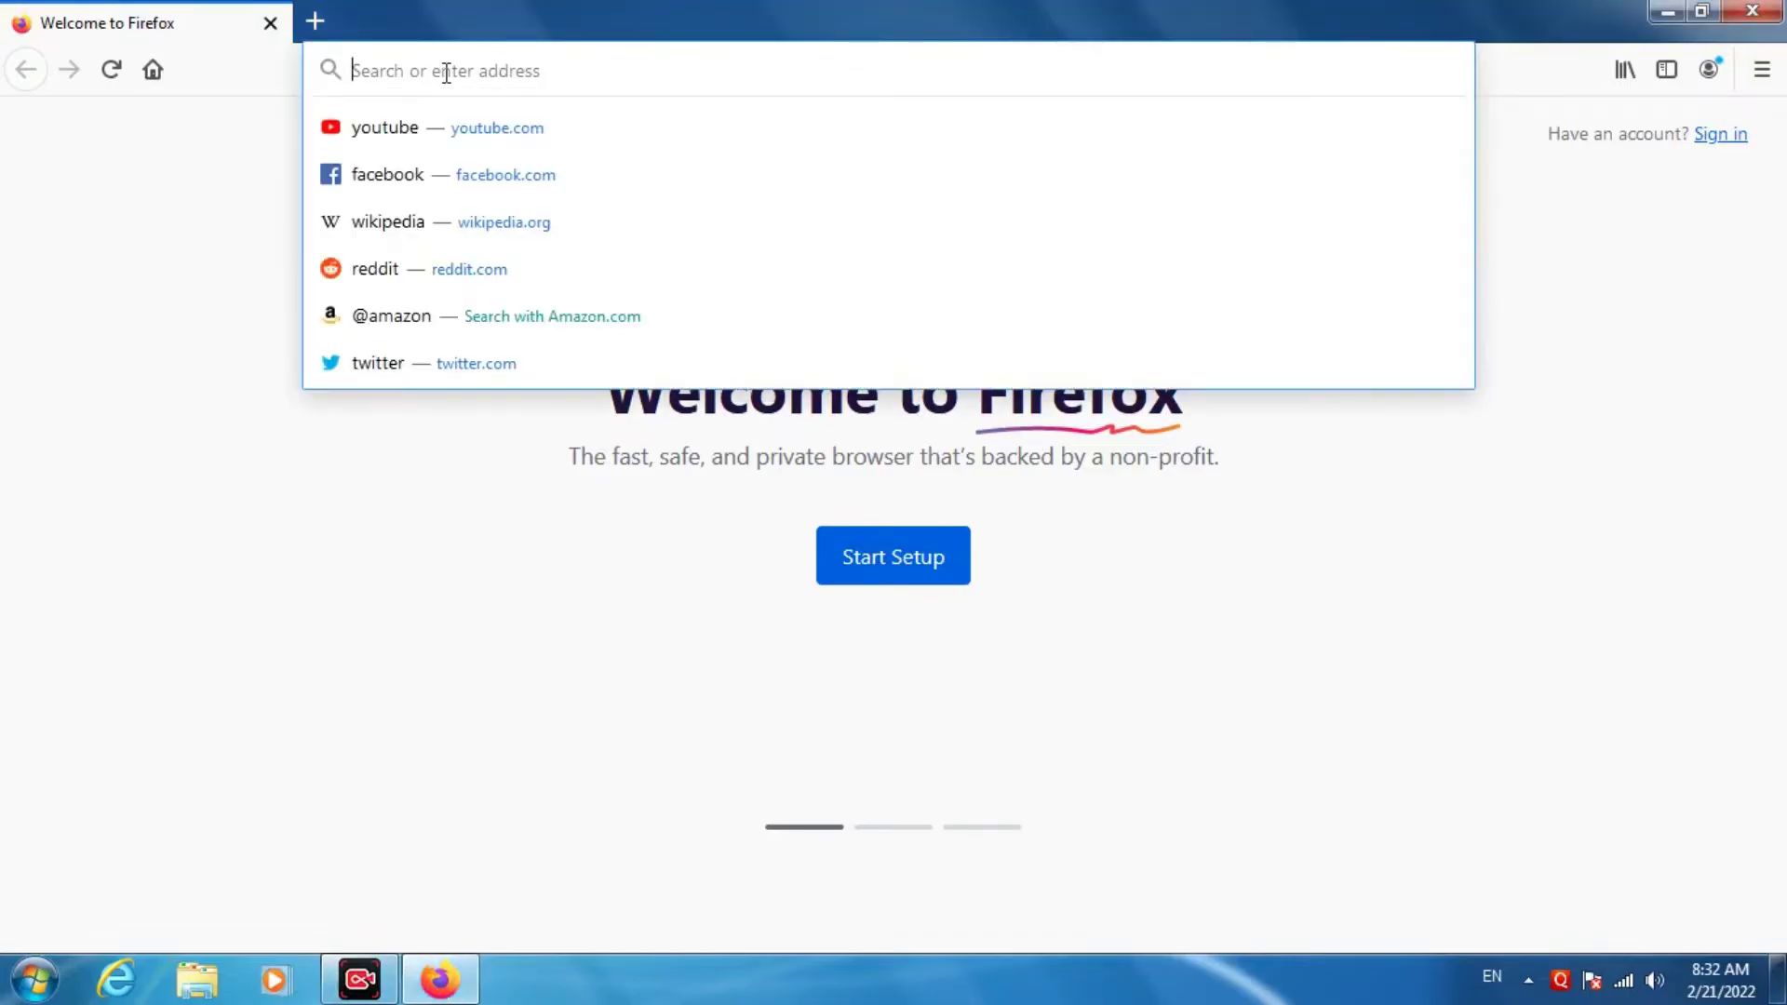
type("goog")
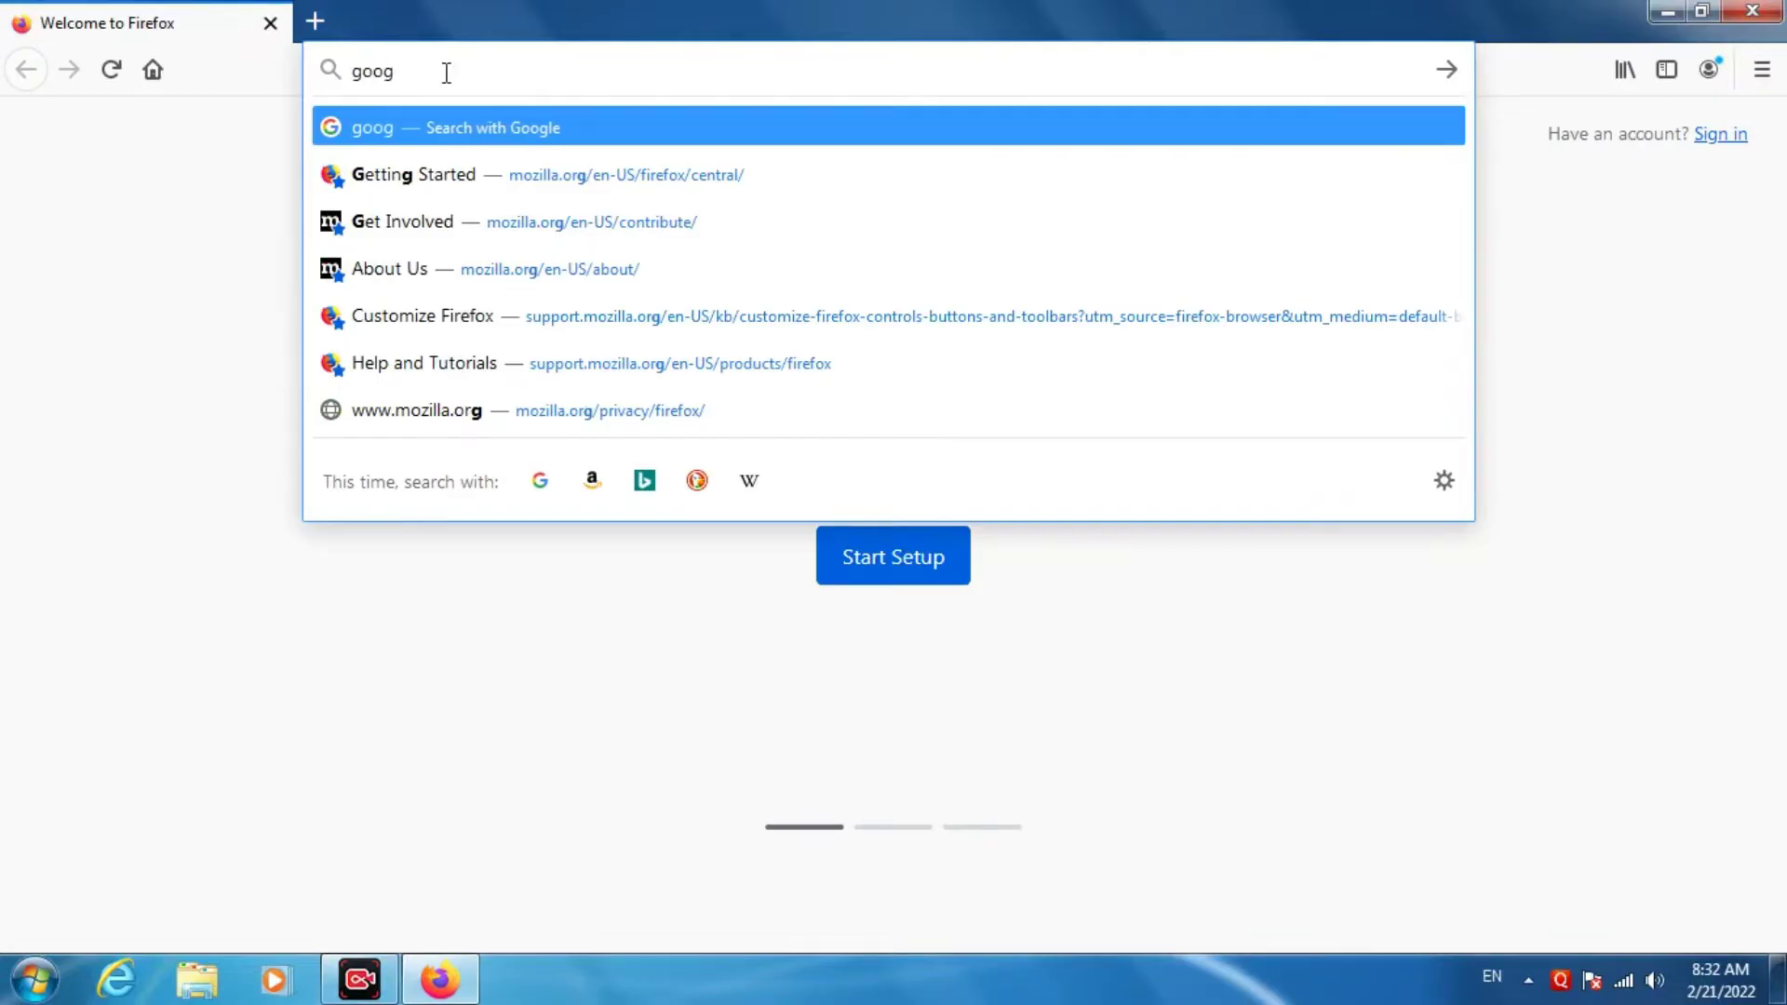
type("le.")
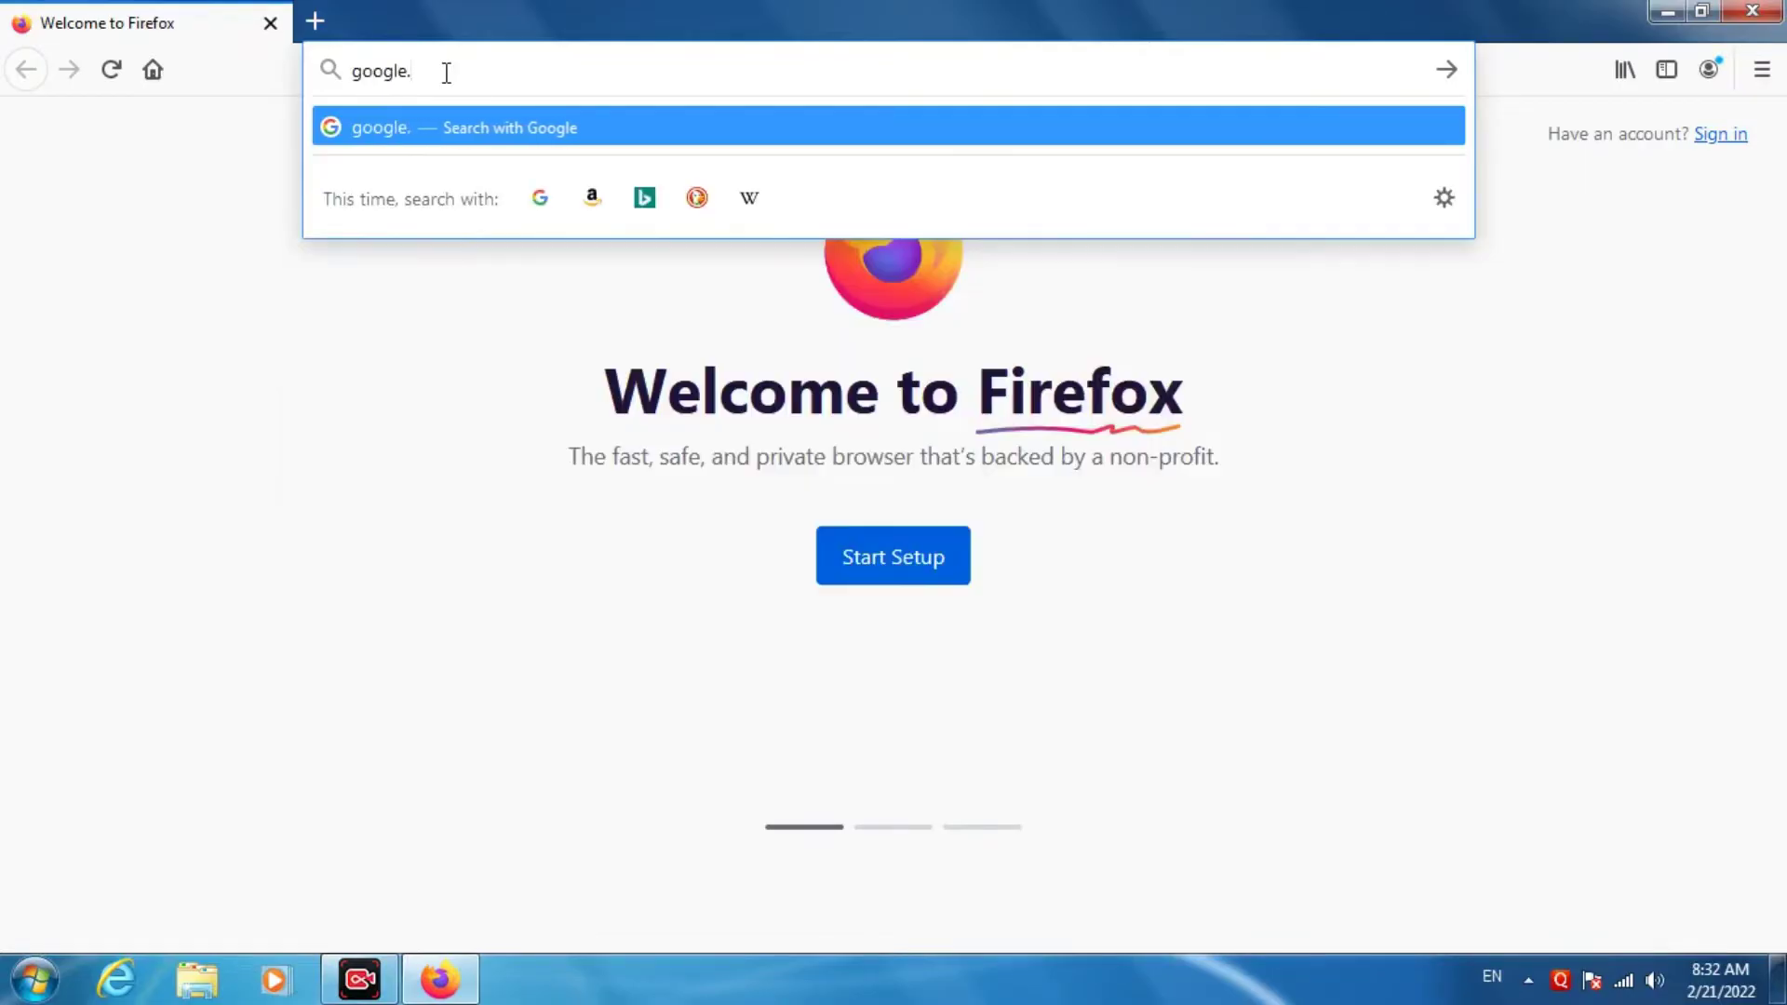
type("com")
key("Return")
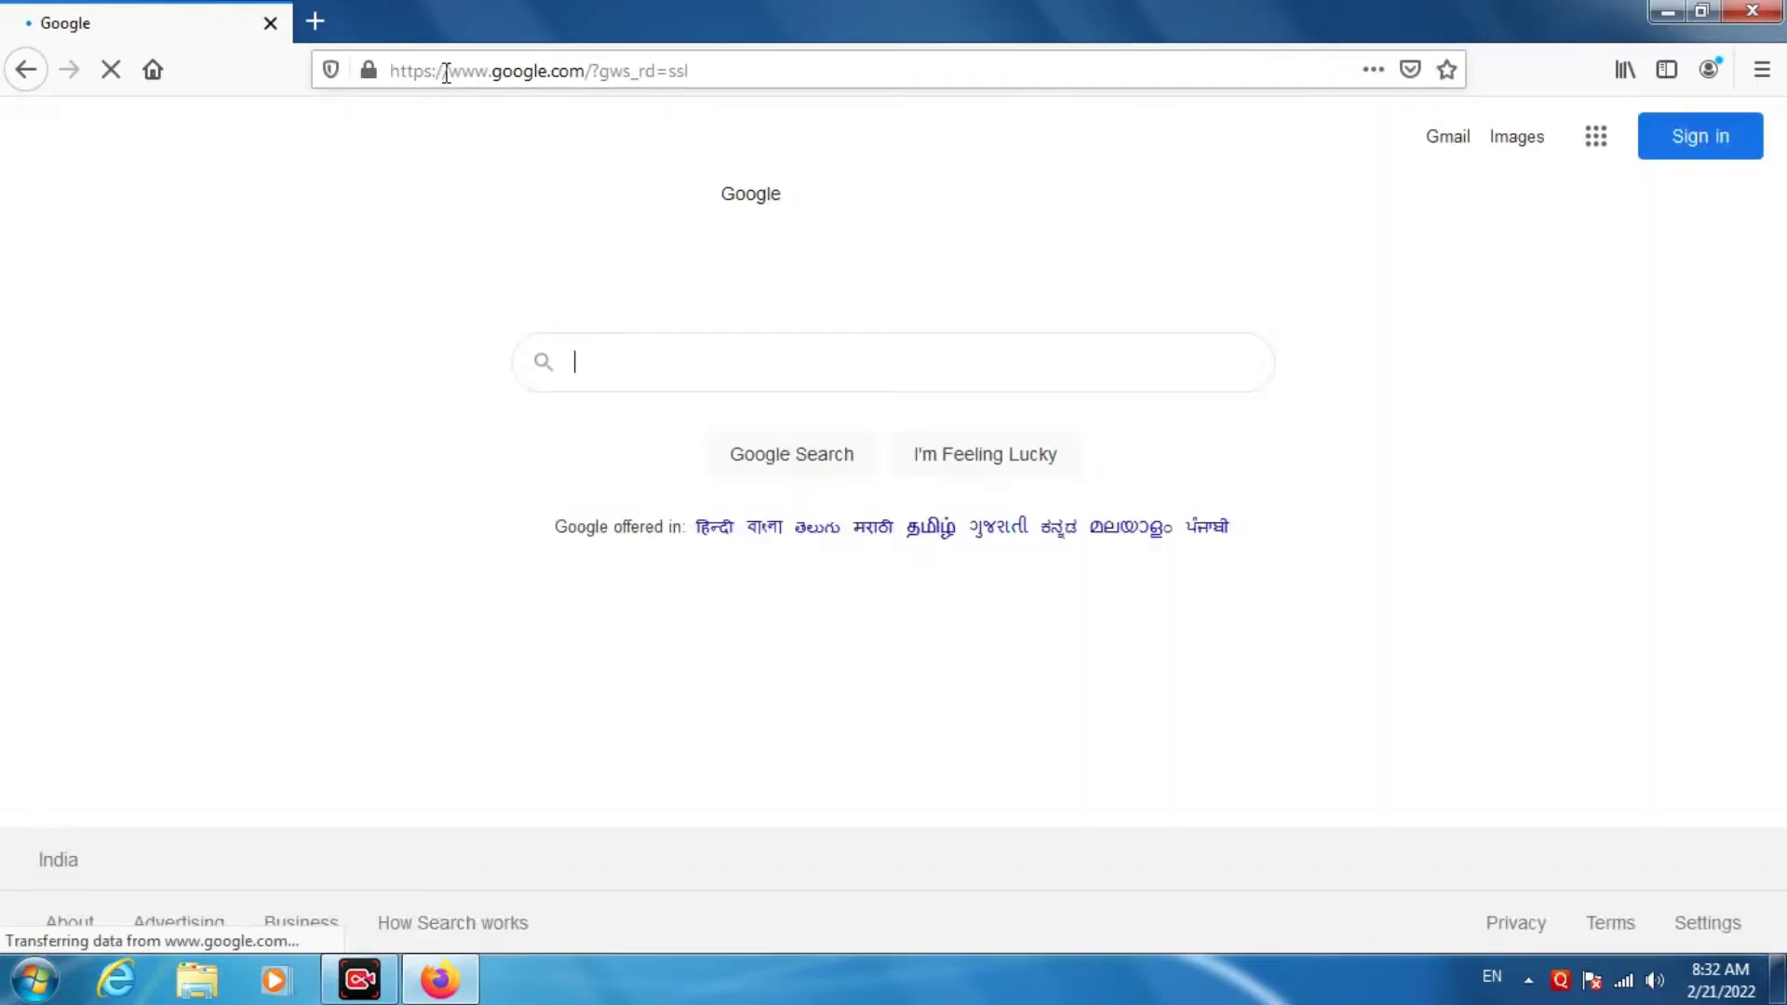
Step: Search Google for 'microsoft indic input tool', correcting the mistyped query
left_click(747, 375)
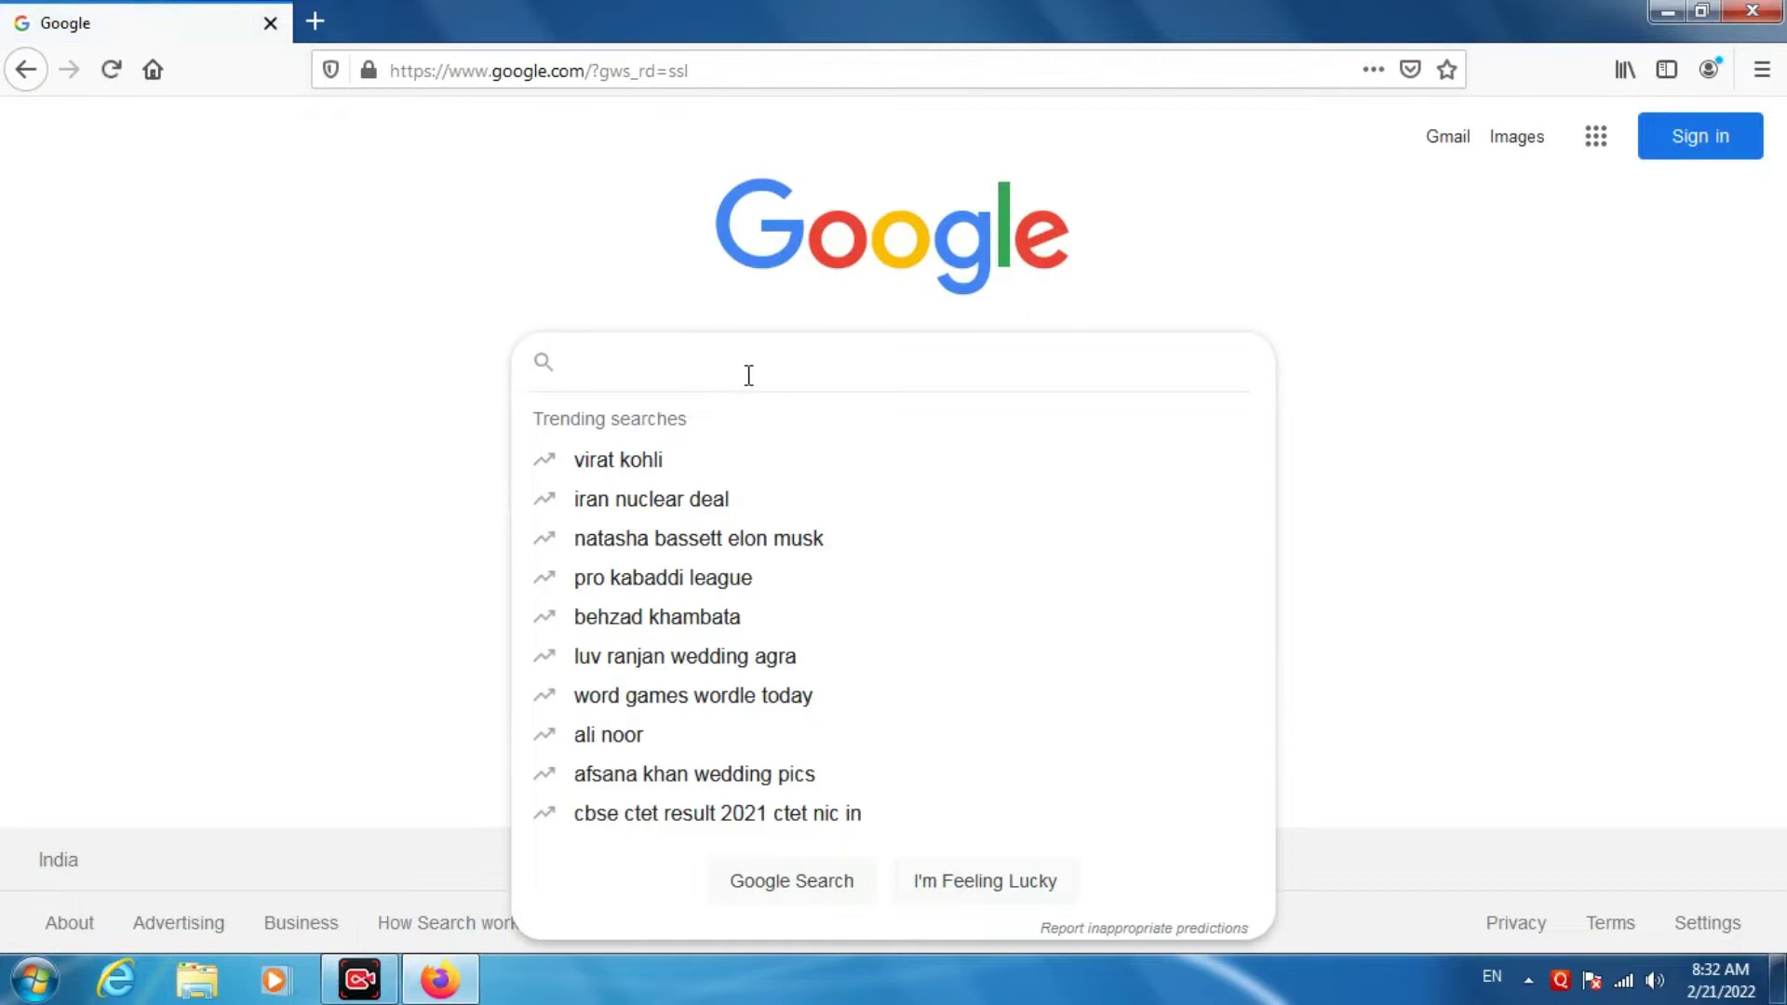
type("mi")
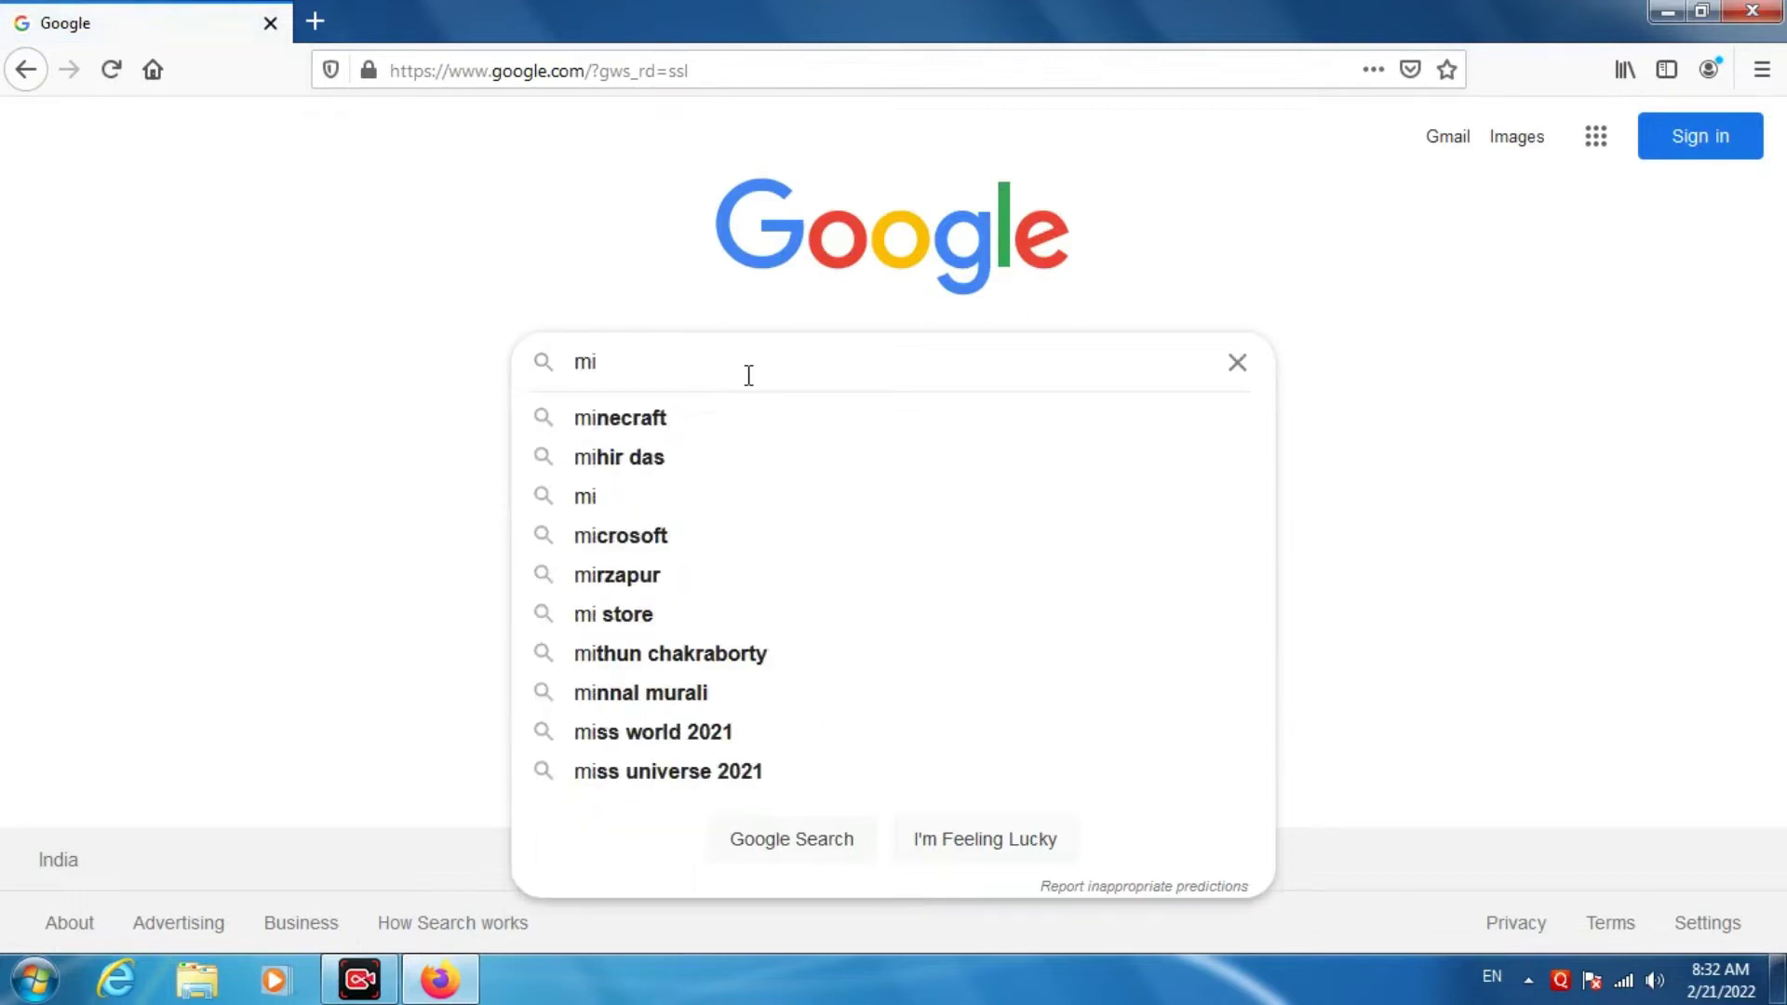
type("cro")
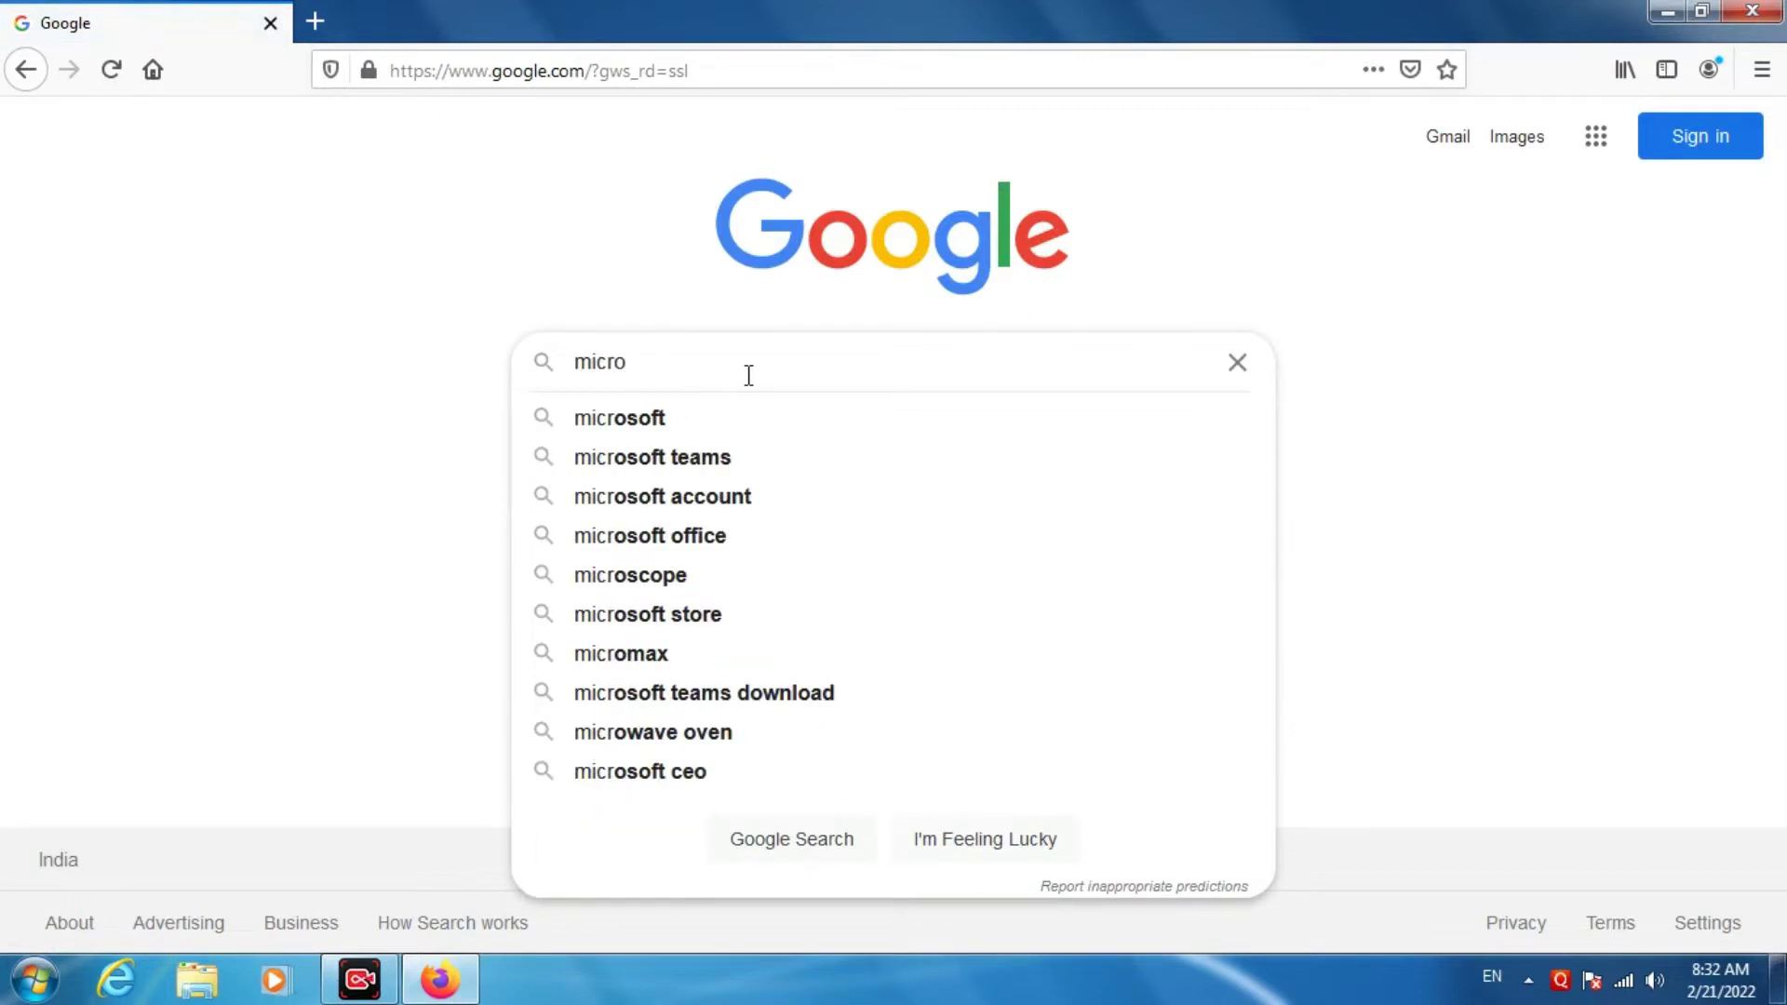
type("soft ")
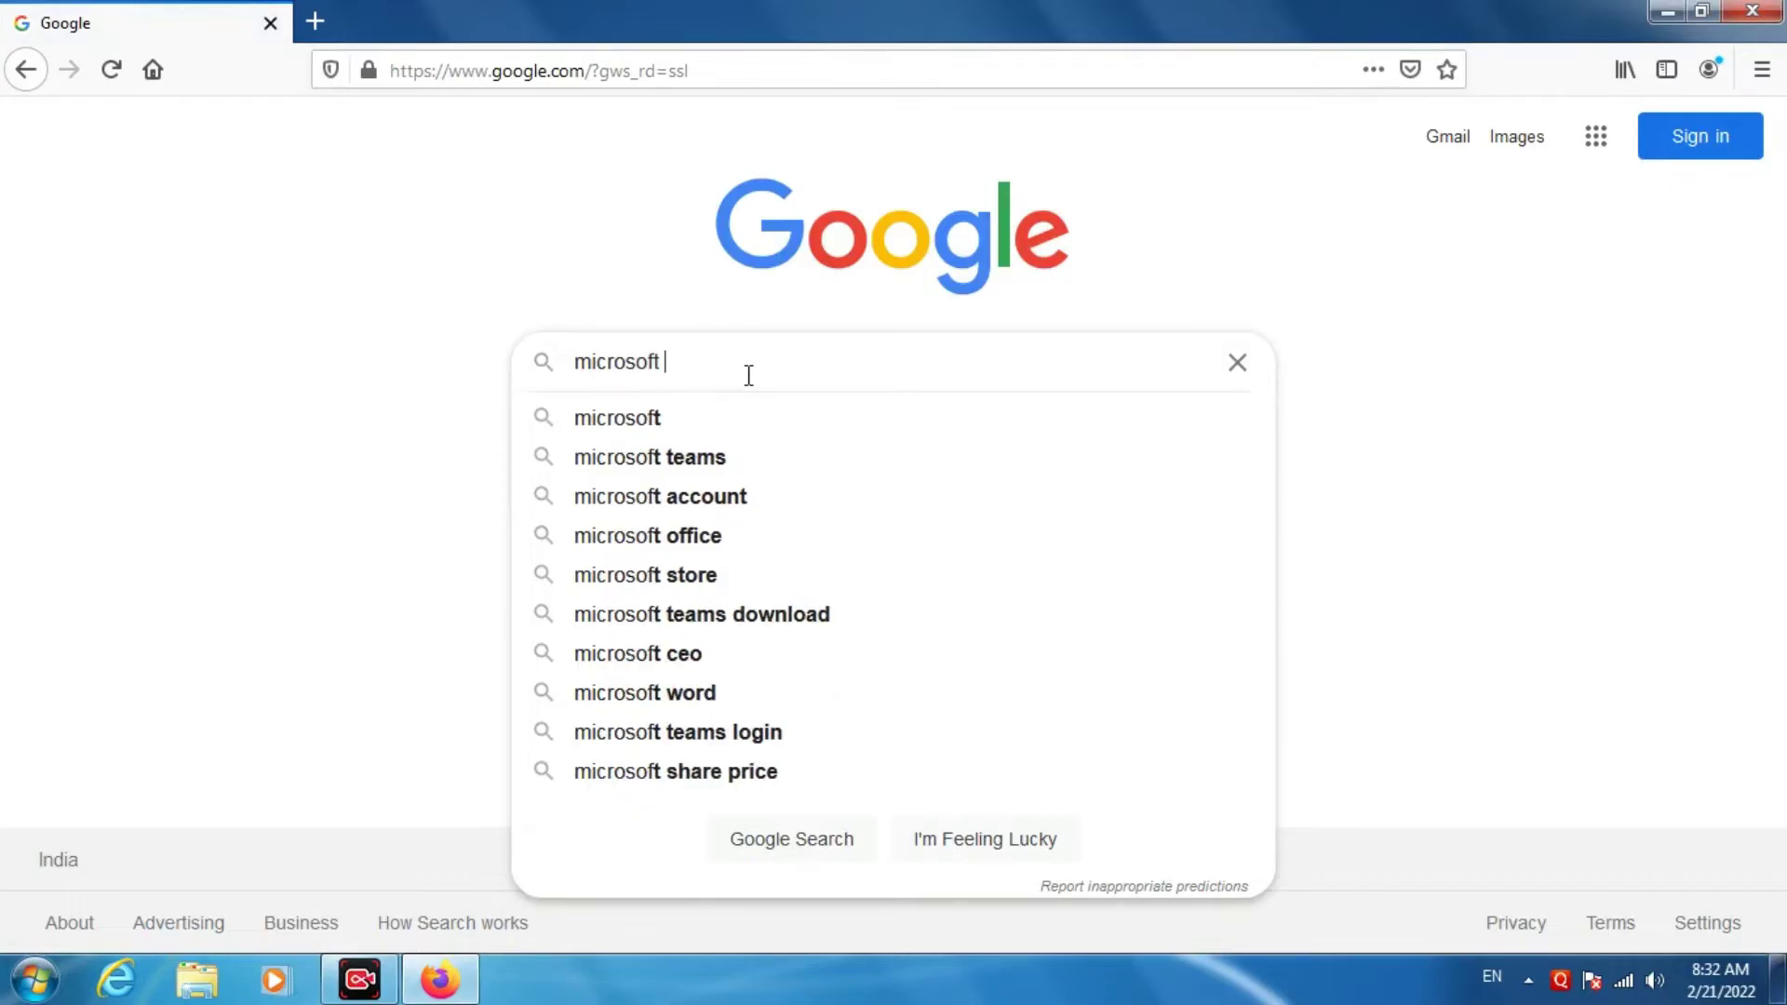
type("ind")
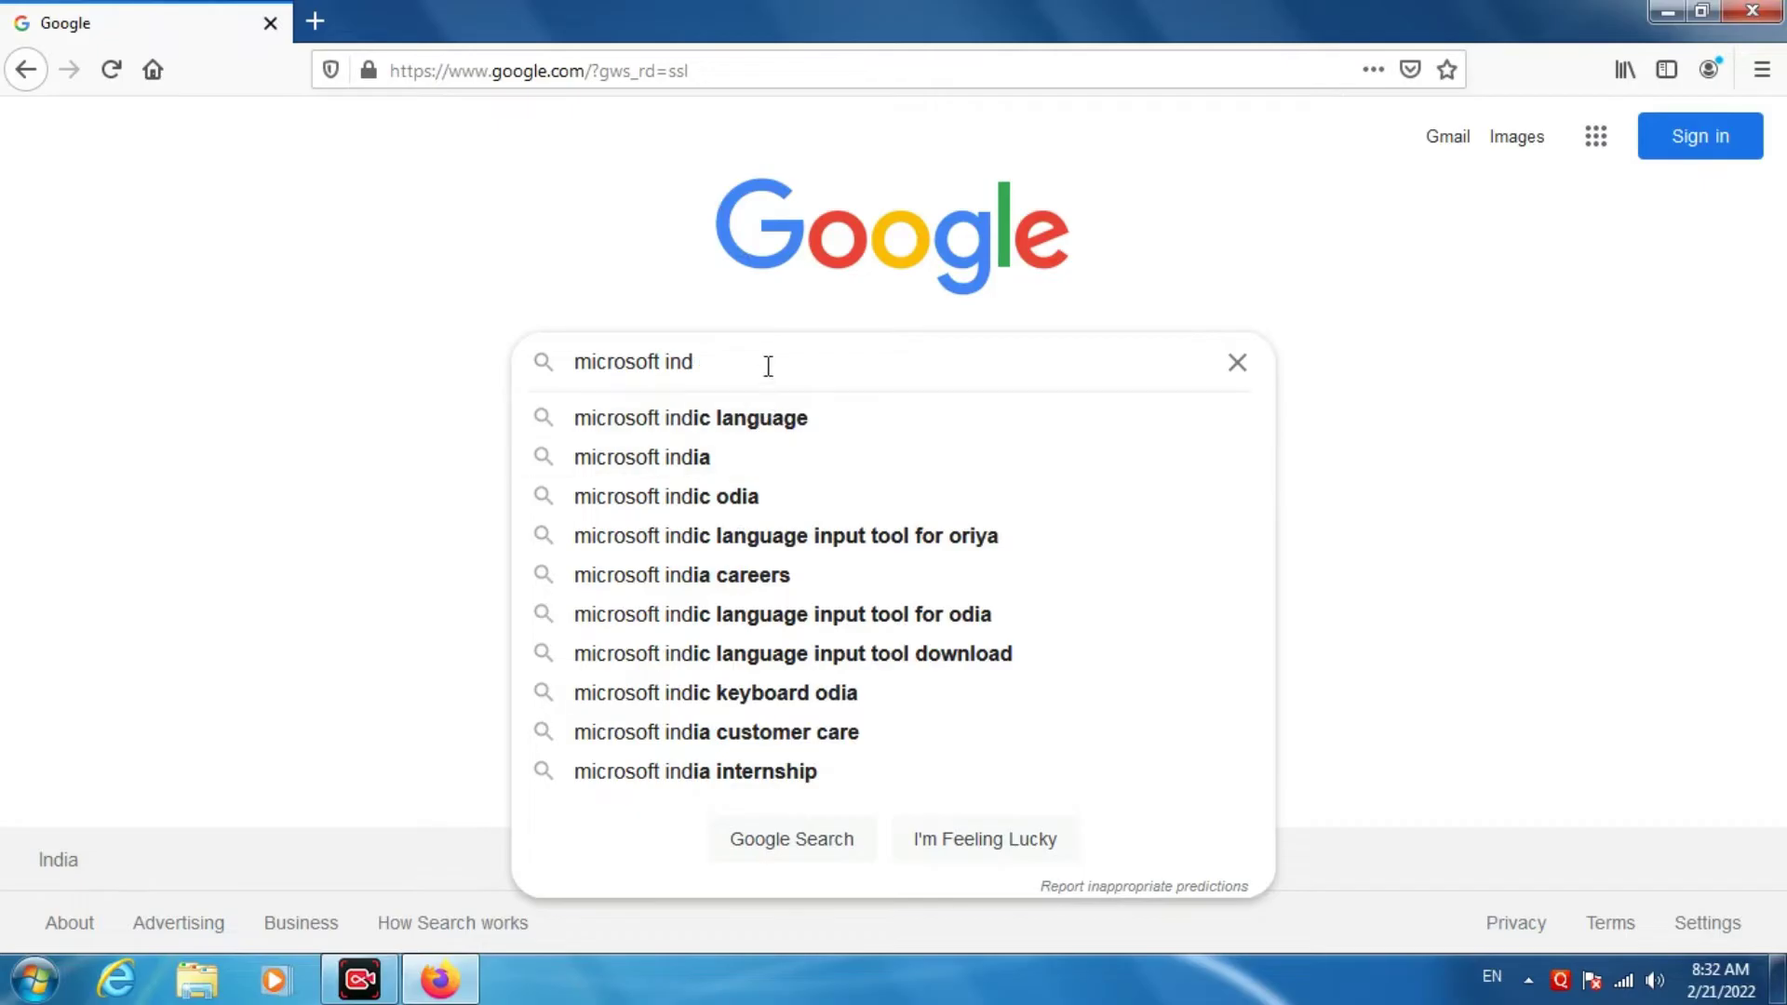
left_click(816, 558)
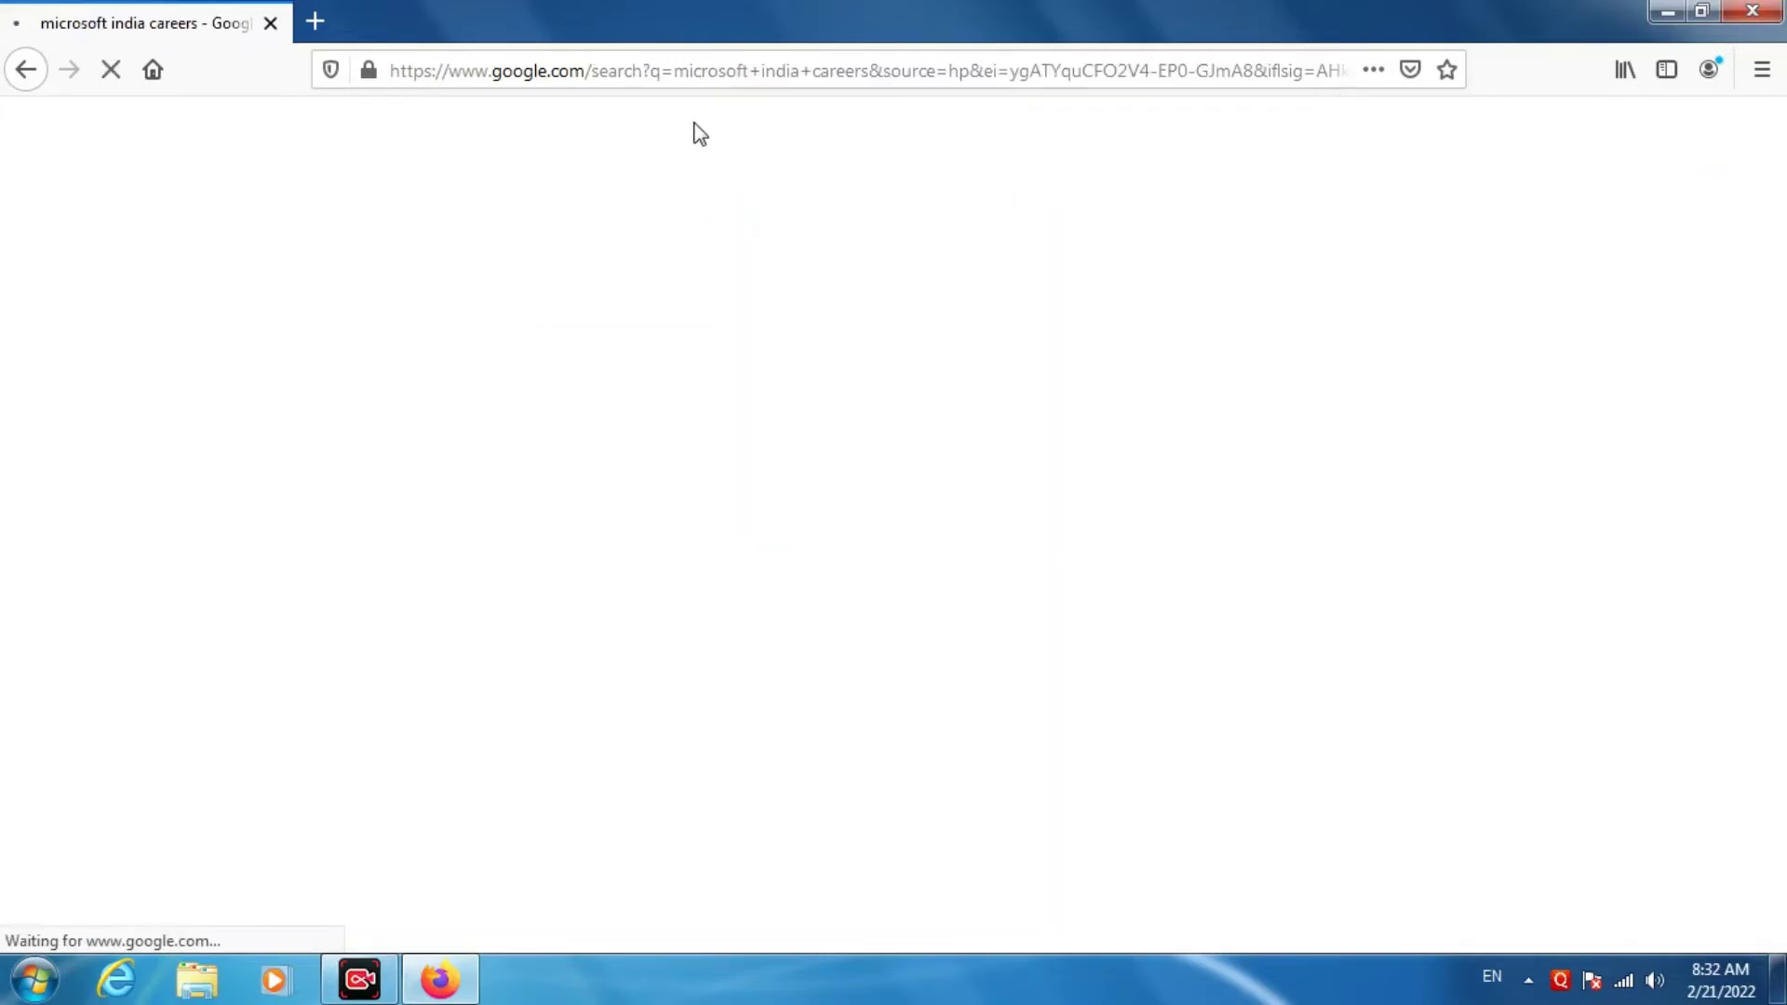
left_click_drag(581, 150, 331, 183)
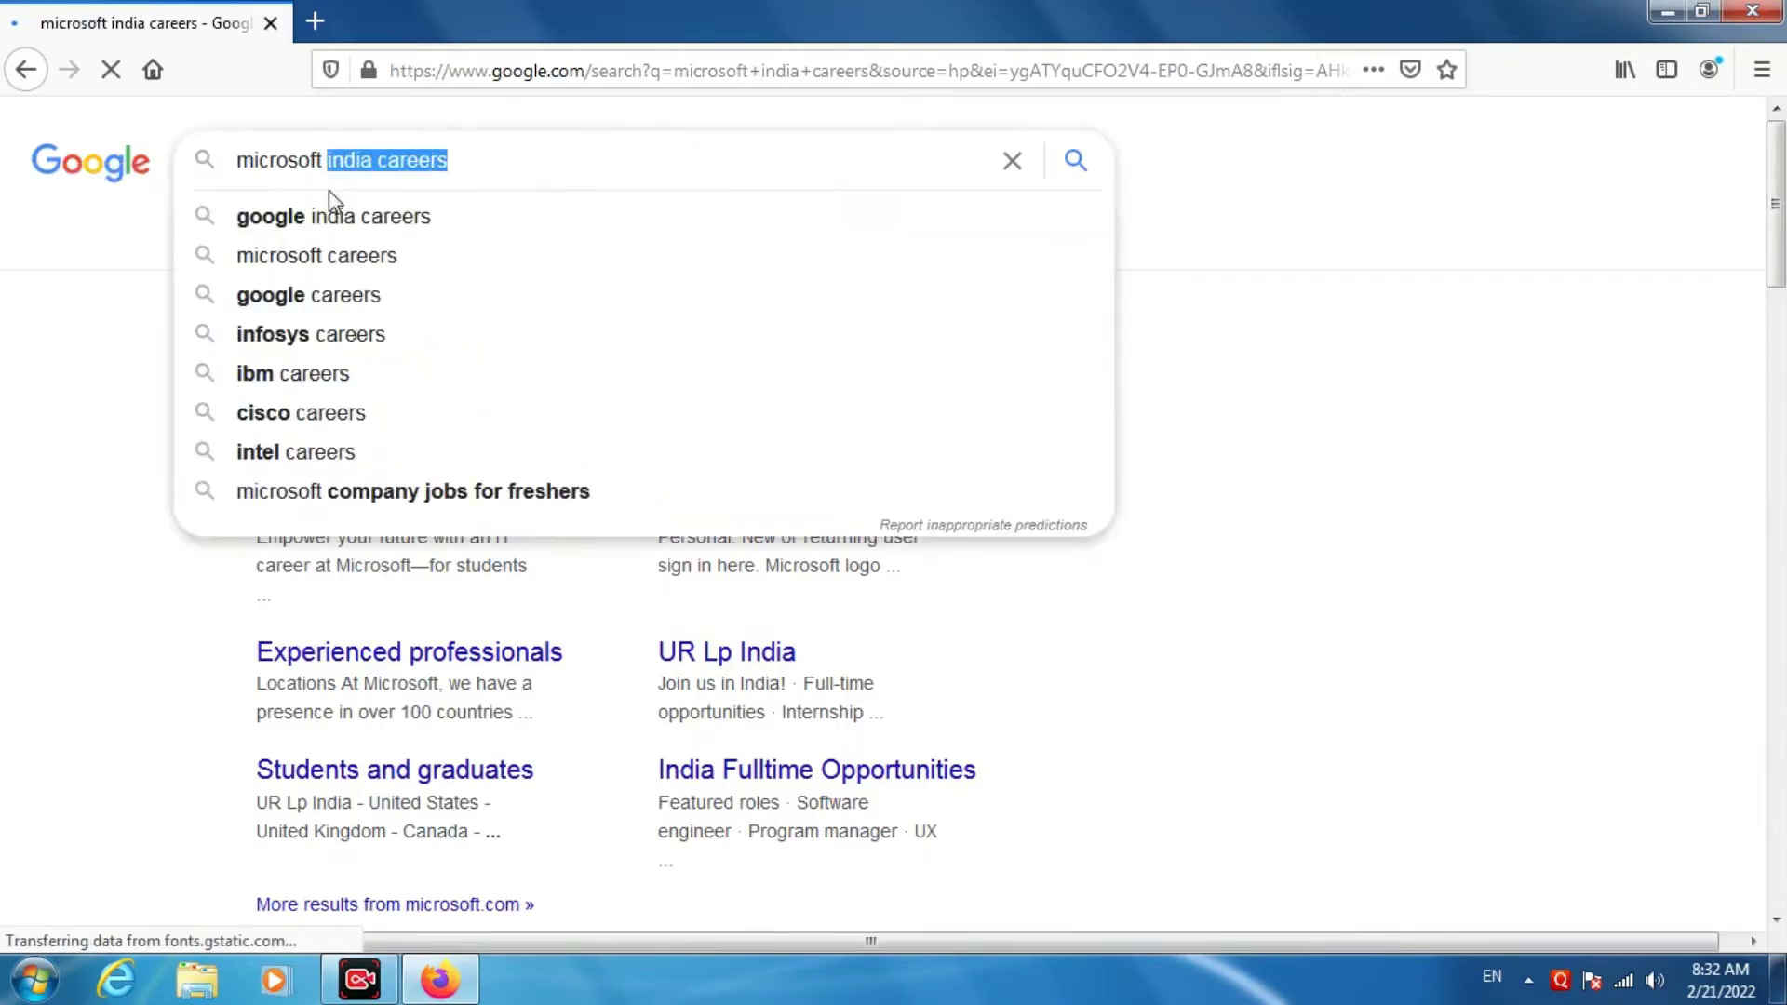
type("indi")
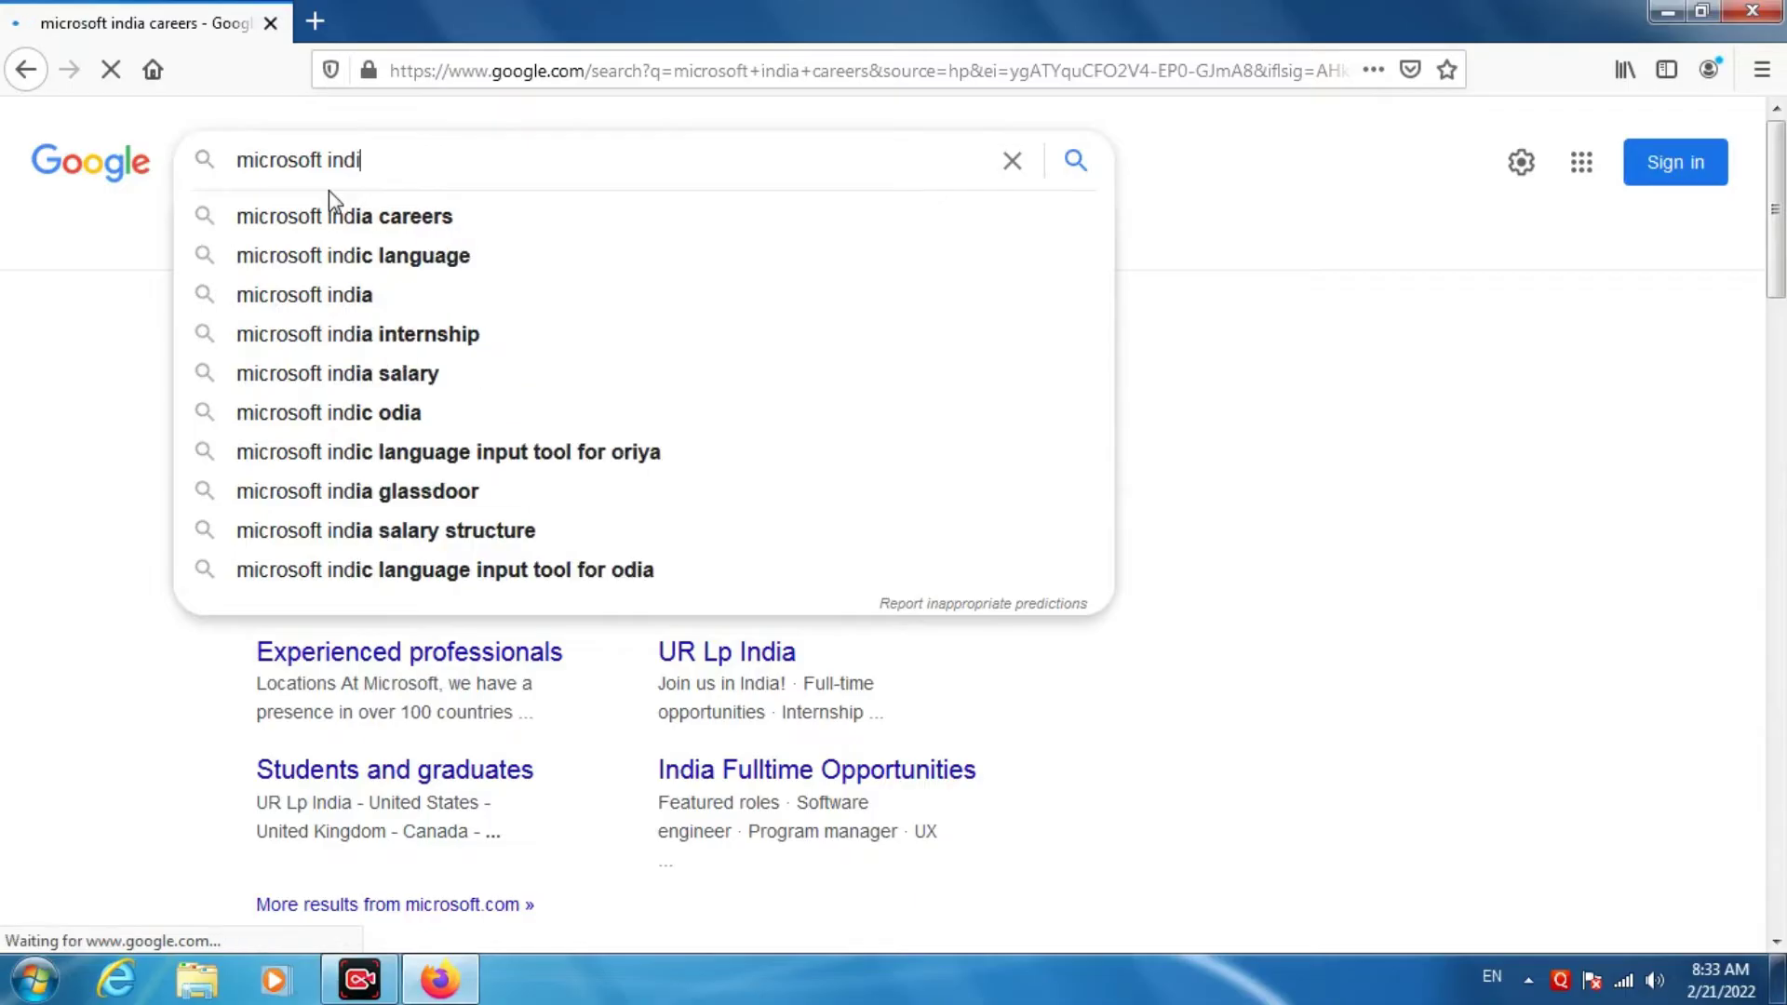
type("c in")
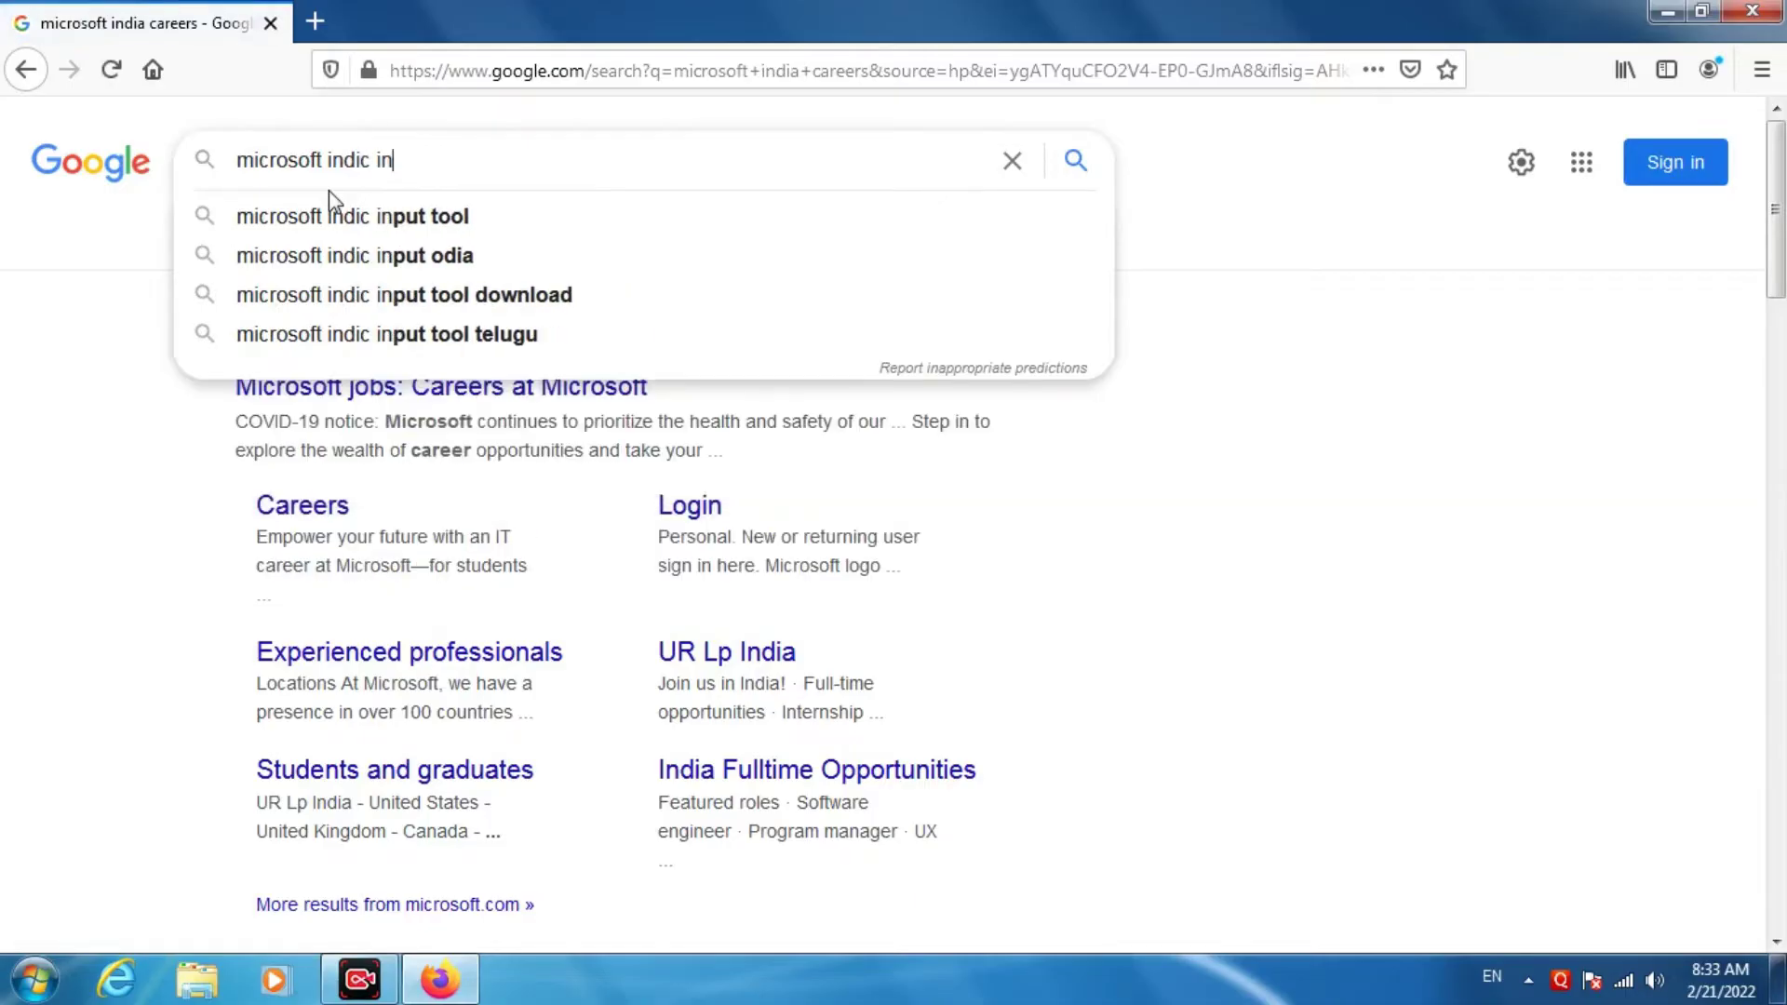
type("put toll")
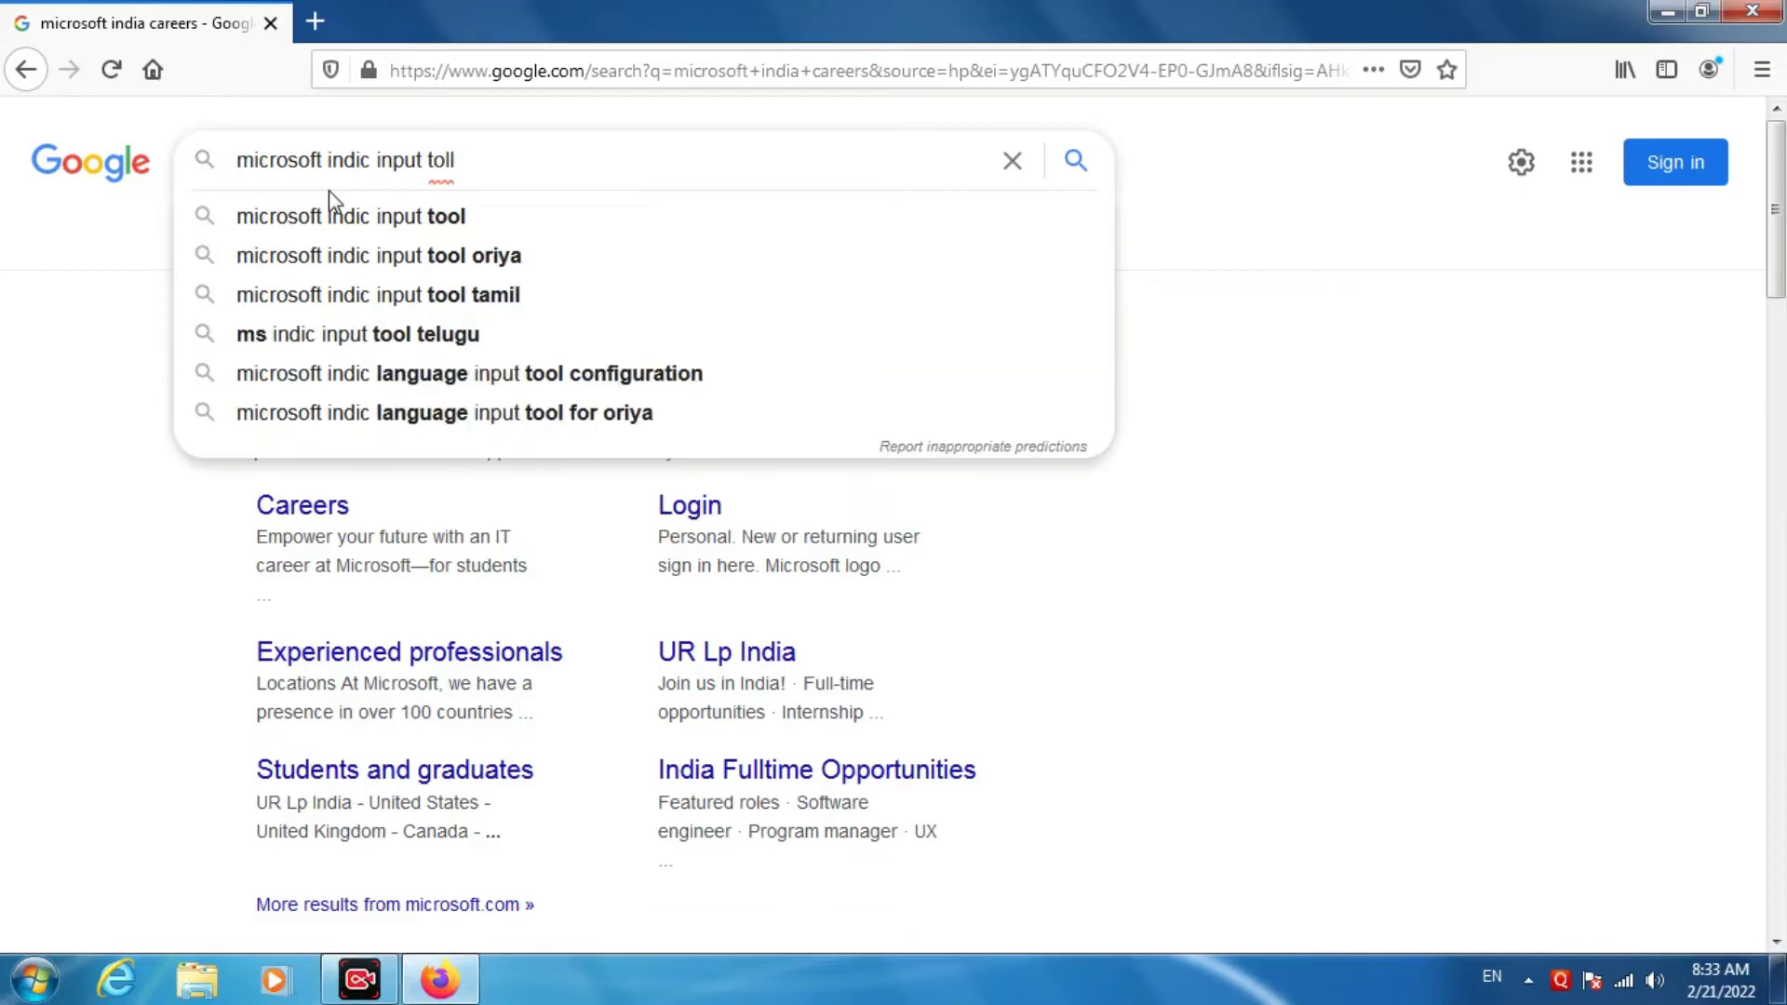
key("Down")
key("Return")
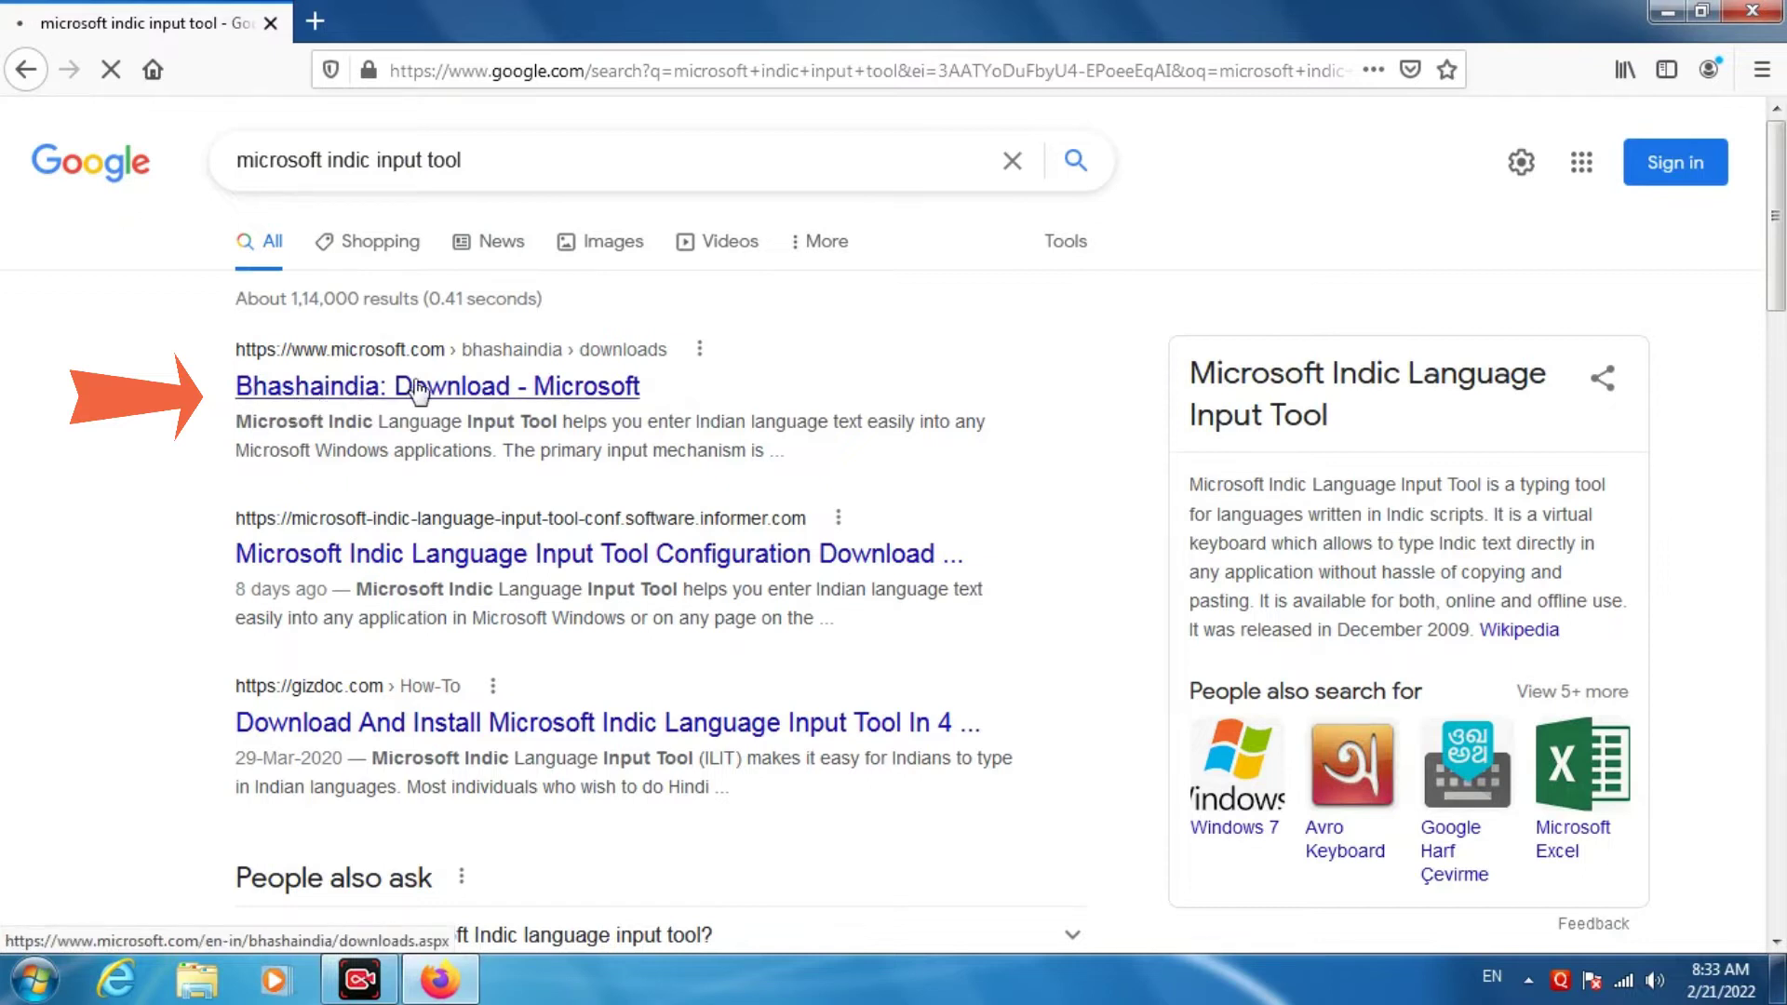
Step: Open the 'Bhashaindia: Download - Microsoft' result and scroll to the ILIT language table
left_click(564, 391)
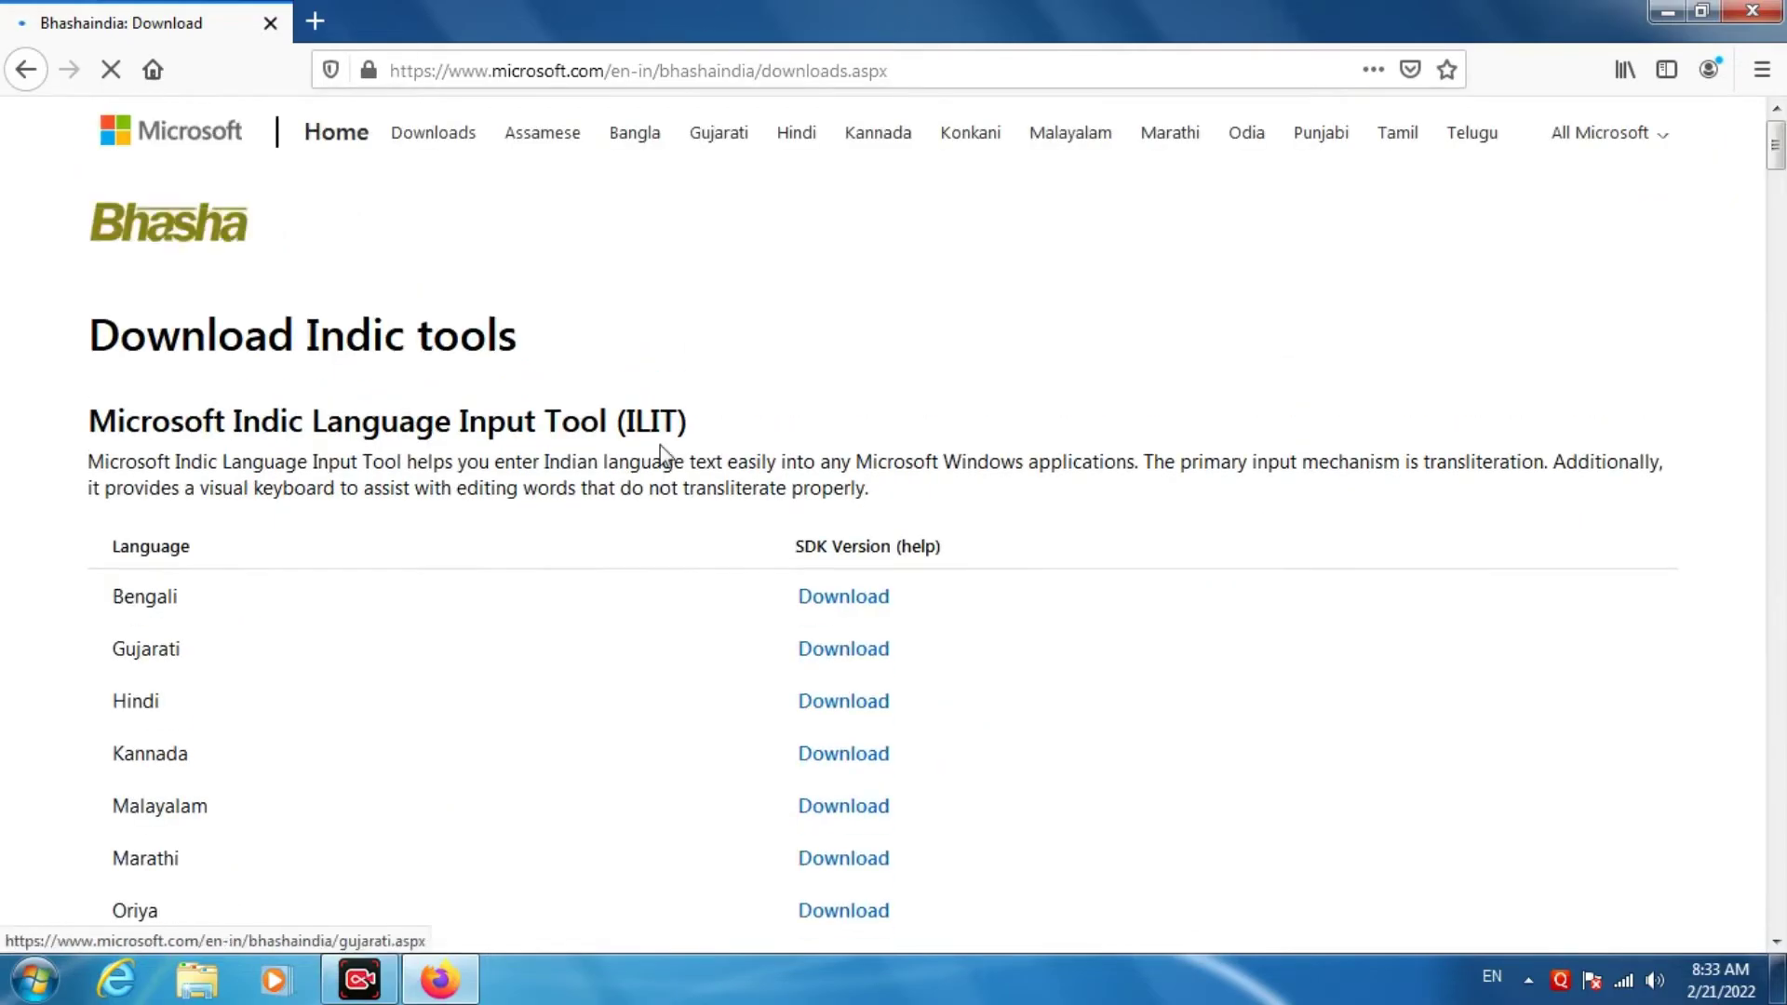
scroll(512, 661, "down", 3)
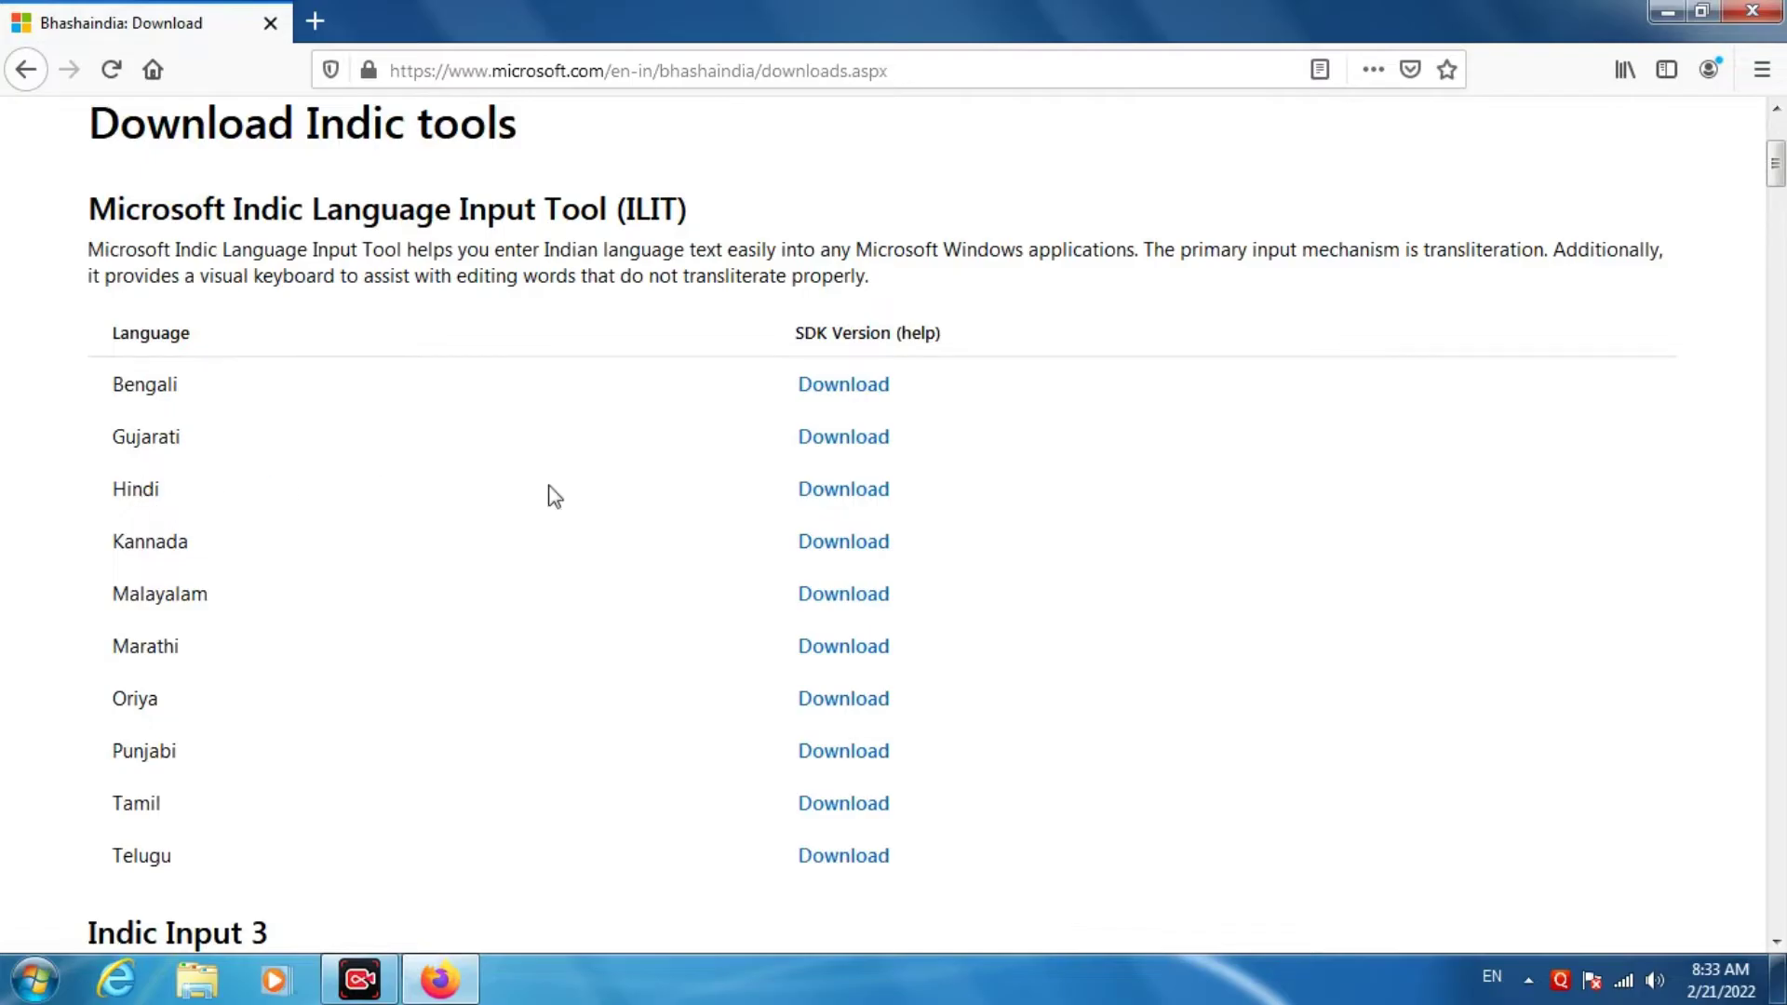
Step: Download the Hindi input tool, saving Hindi.zip to disk
left_click(839, 493)
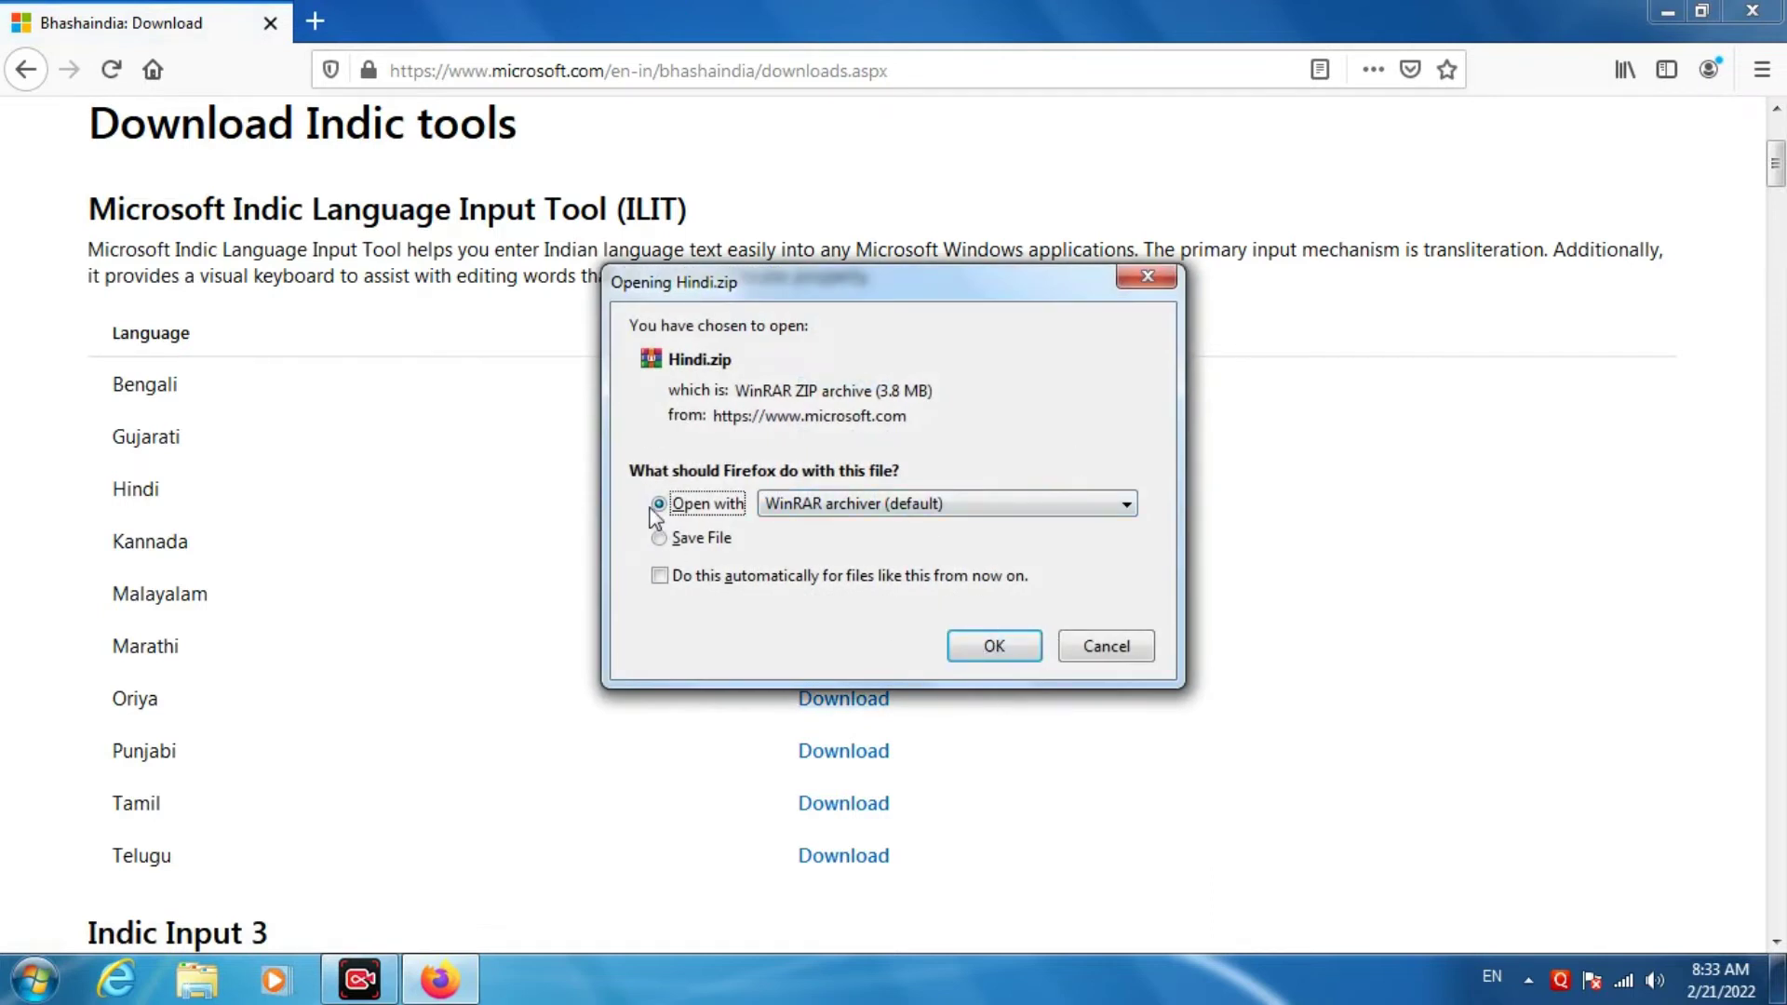
left_click(691, 540)
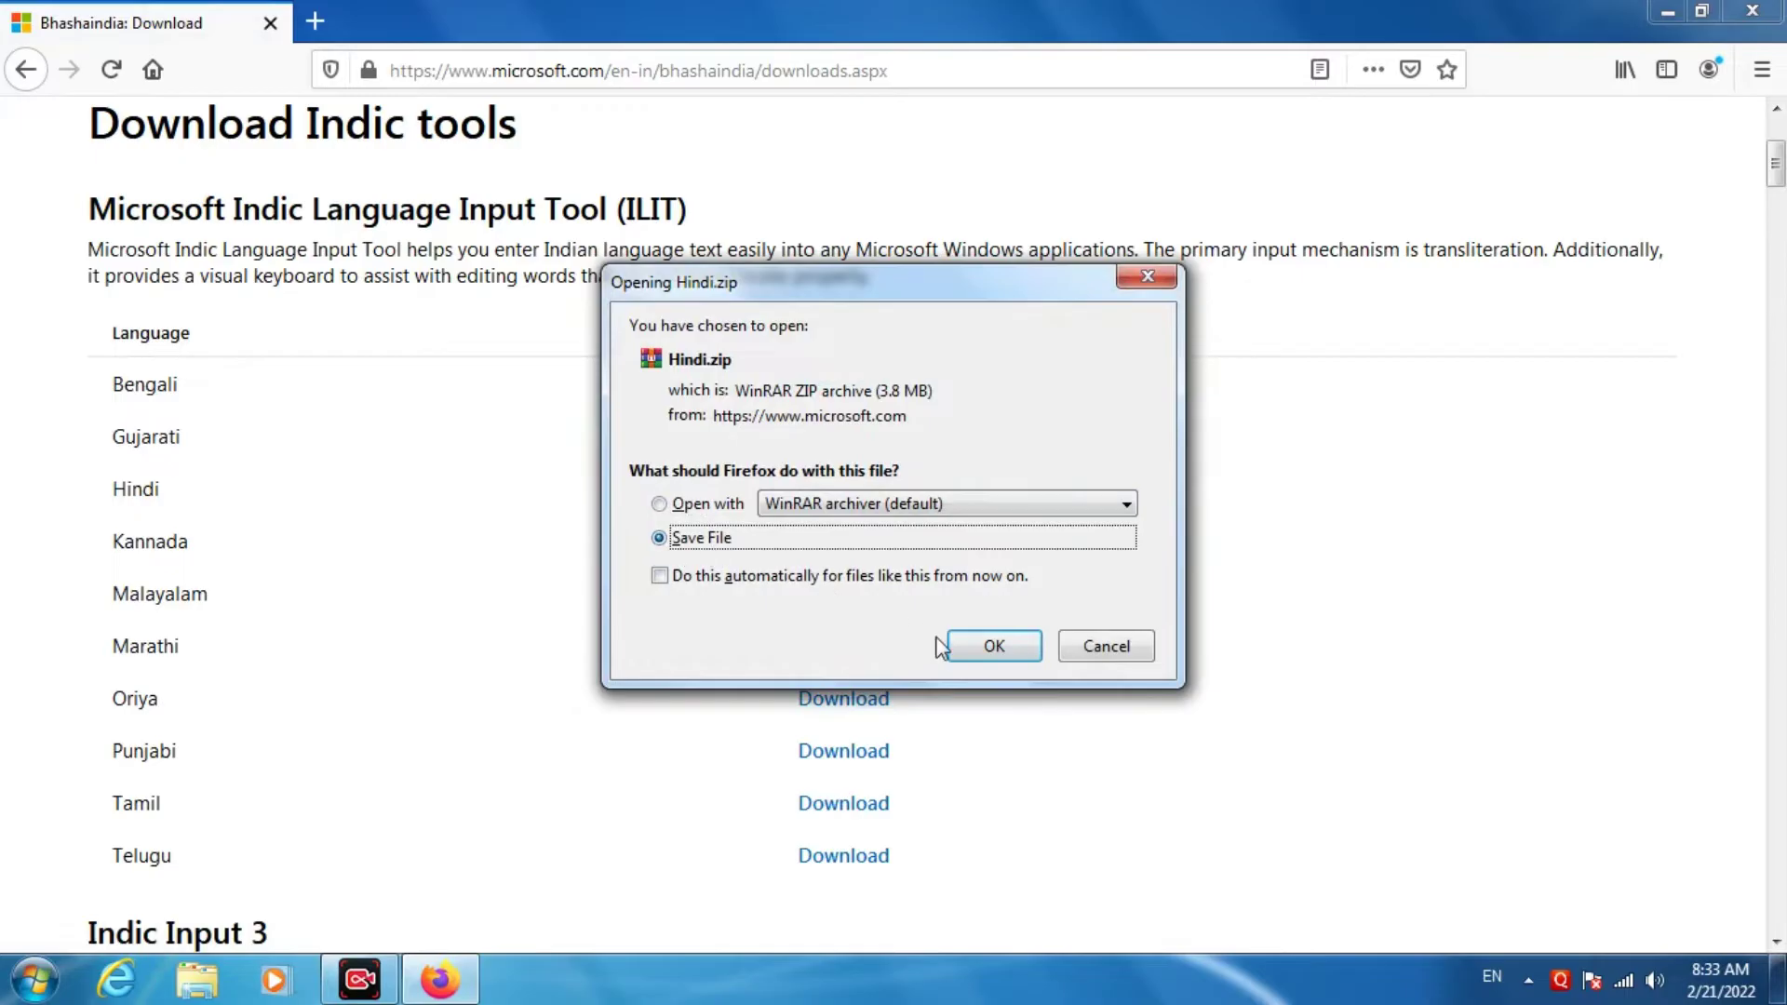
left_click(988, 656)
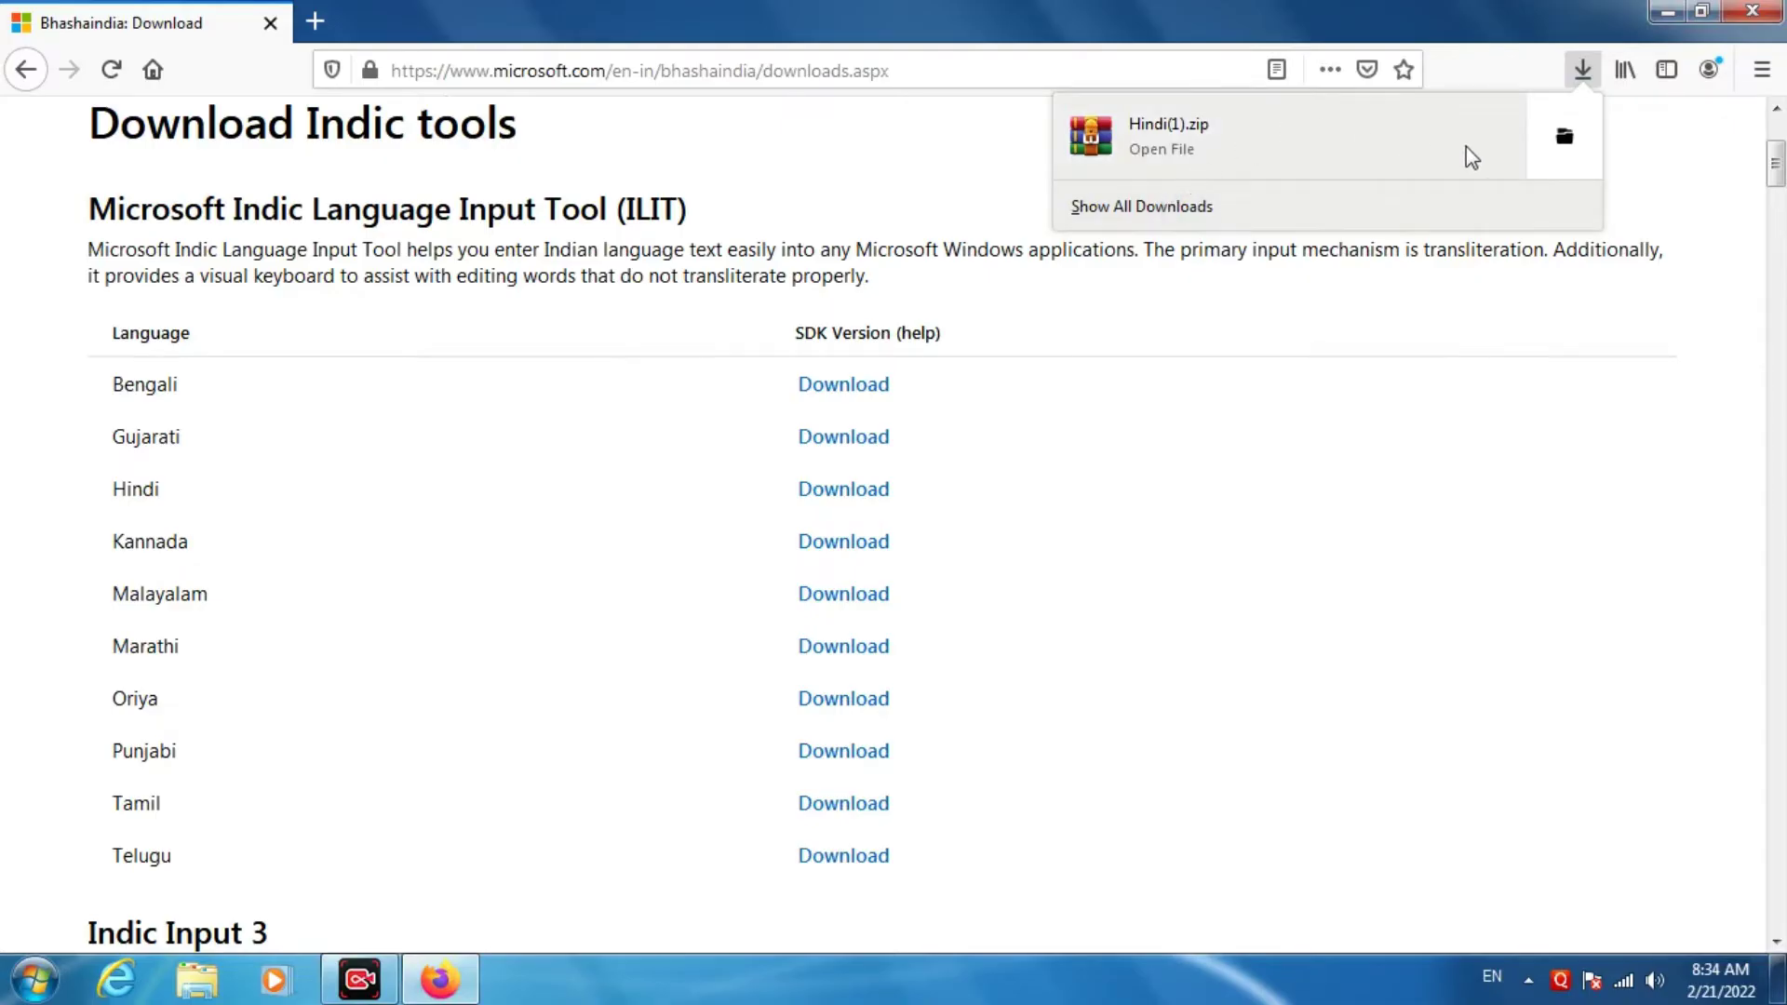
Step: Show the downloaded Hindi(1).zip in the maximized Downloads folder window
left_click(1545, 151)
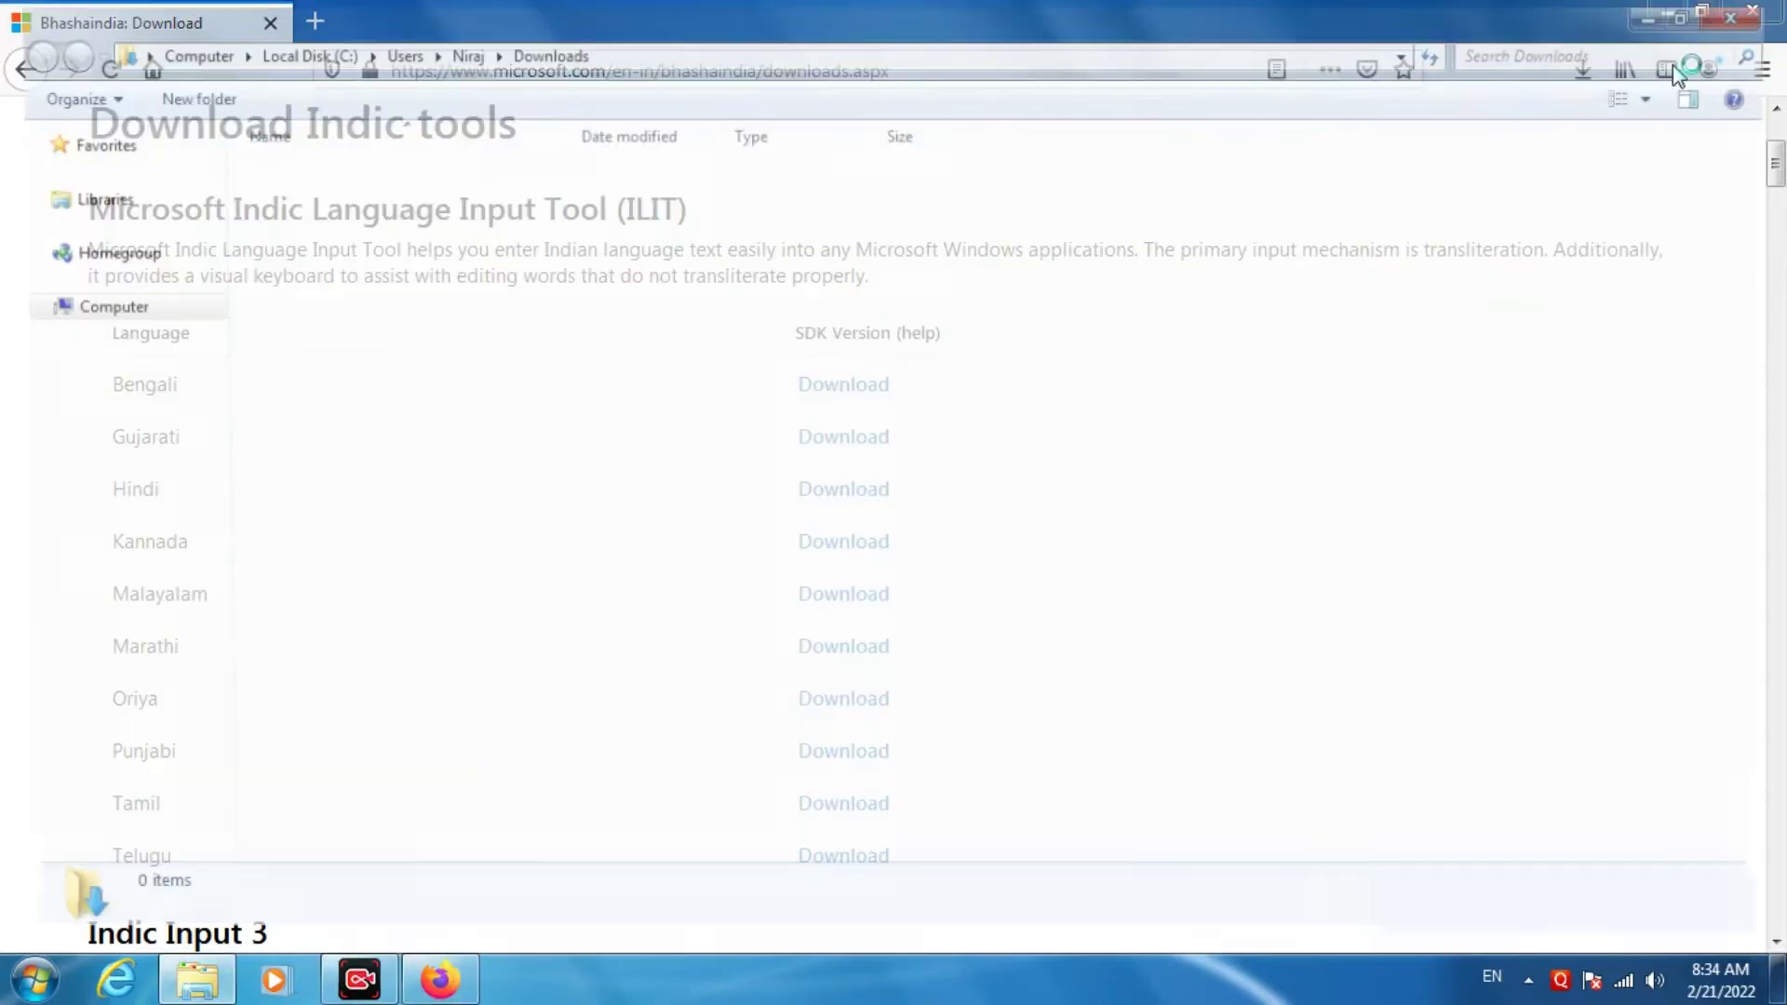
double_click(1457, 4)
left_click_drag(1582, 121, 1629, 116)
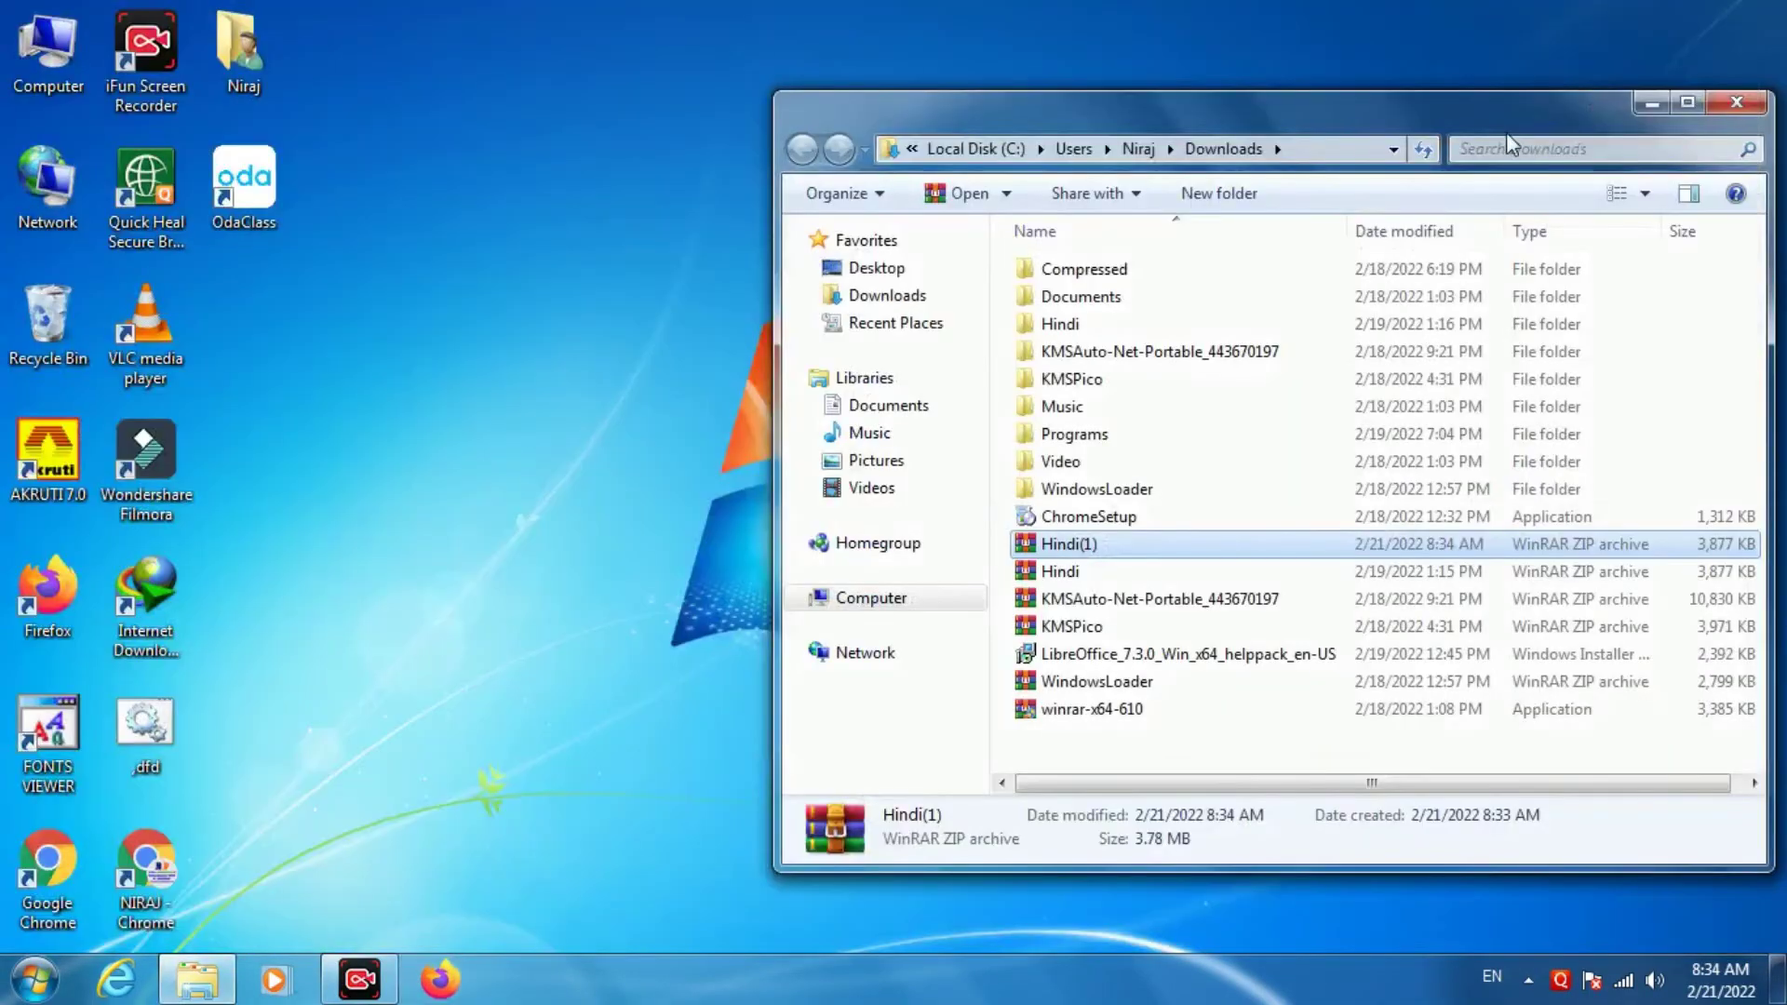
double_click(1638, 112)
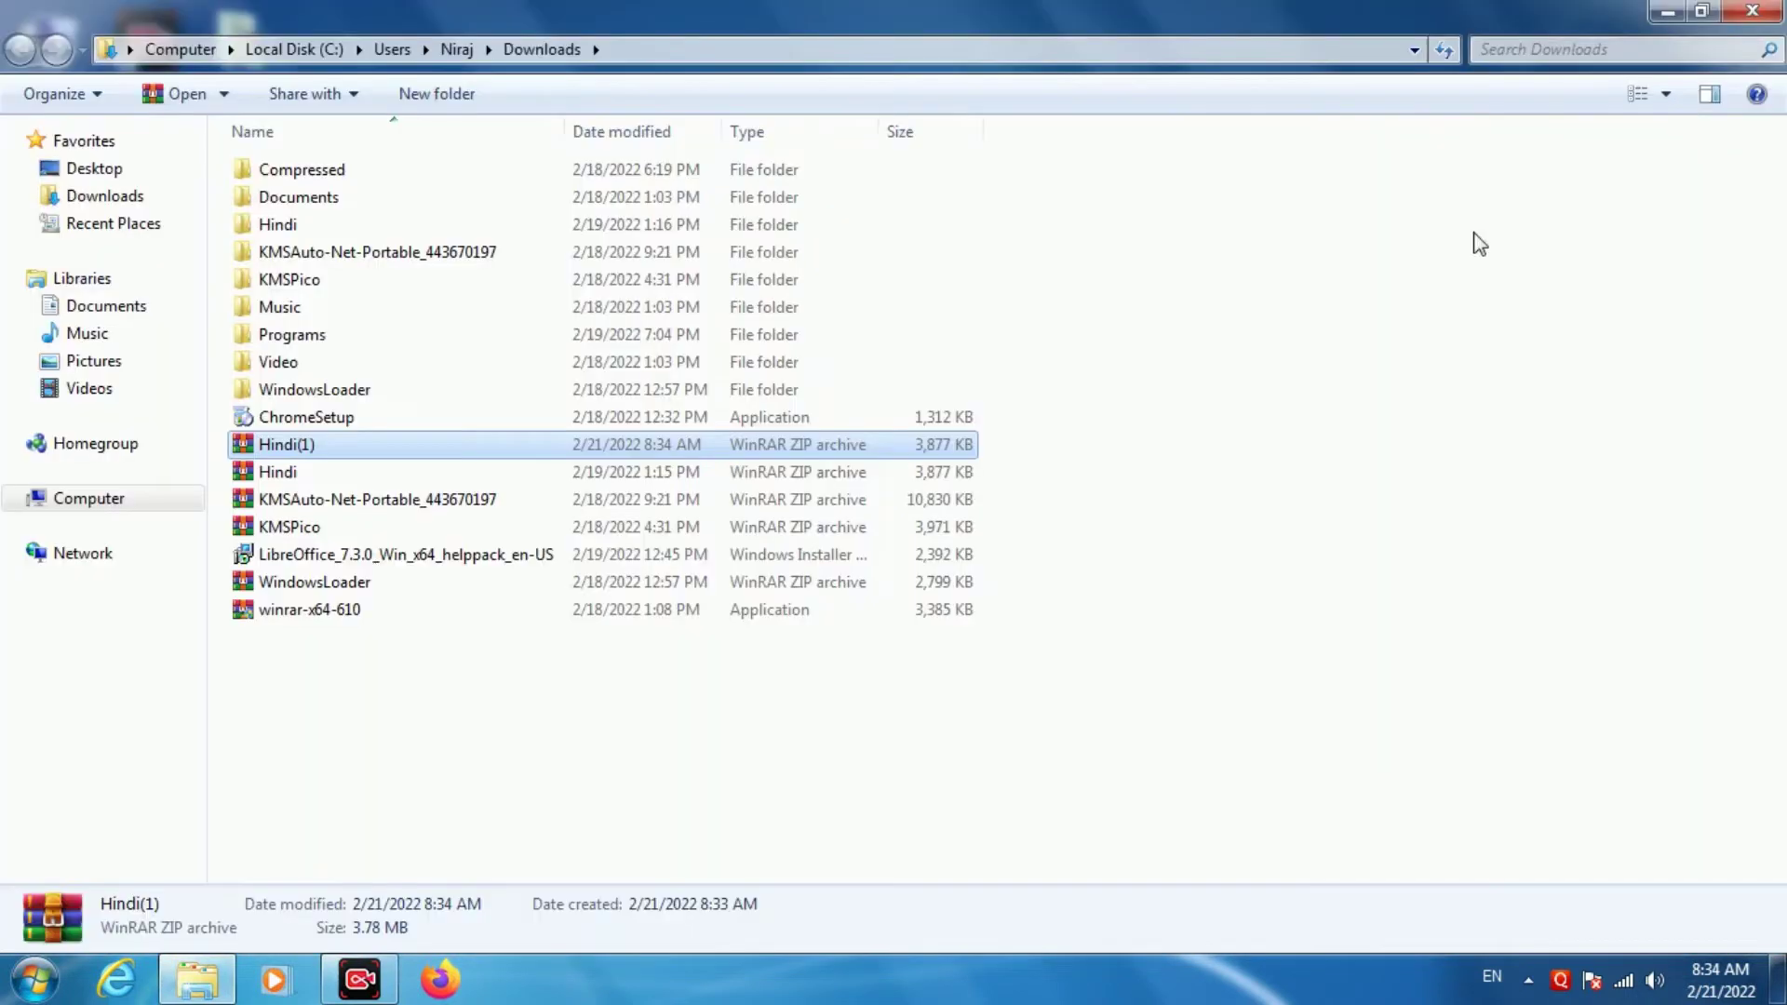
Step: Extract Hindi(1).zip into a new Hindi(1) folder and clear the selection
right_click(412, 442)
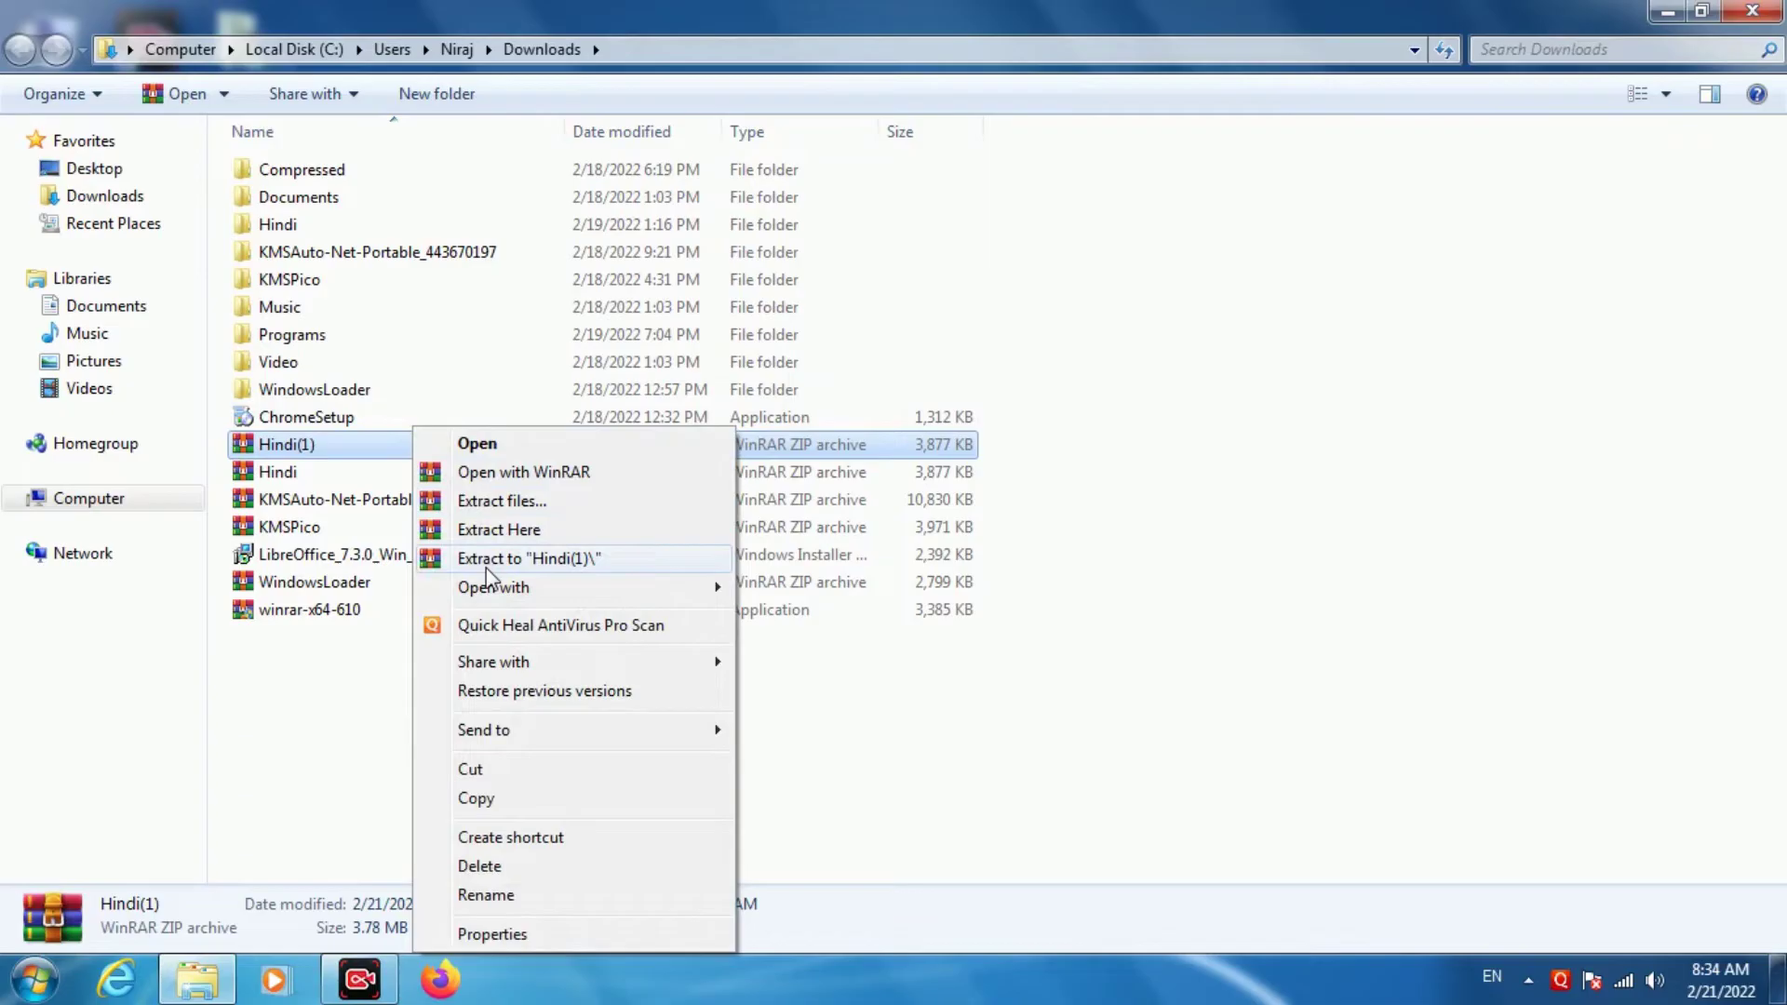
left_click(486, 560)
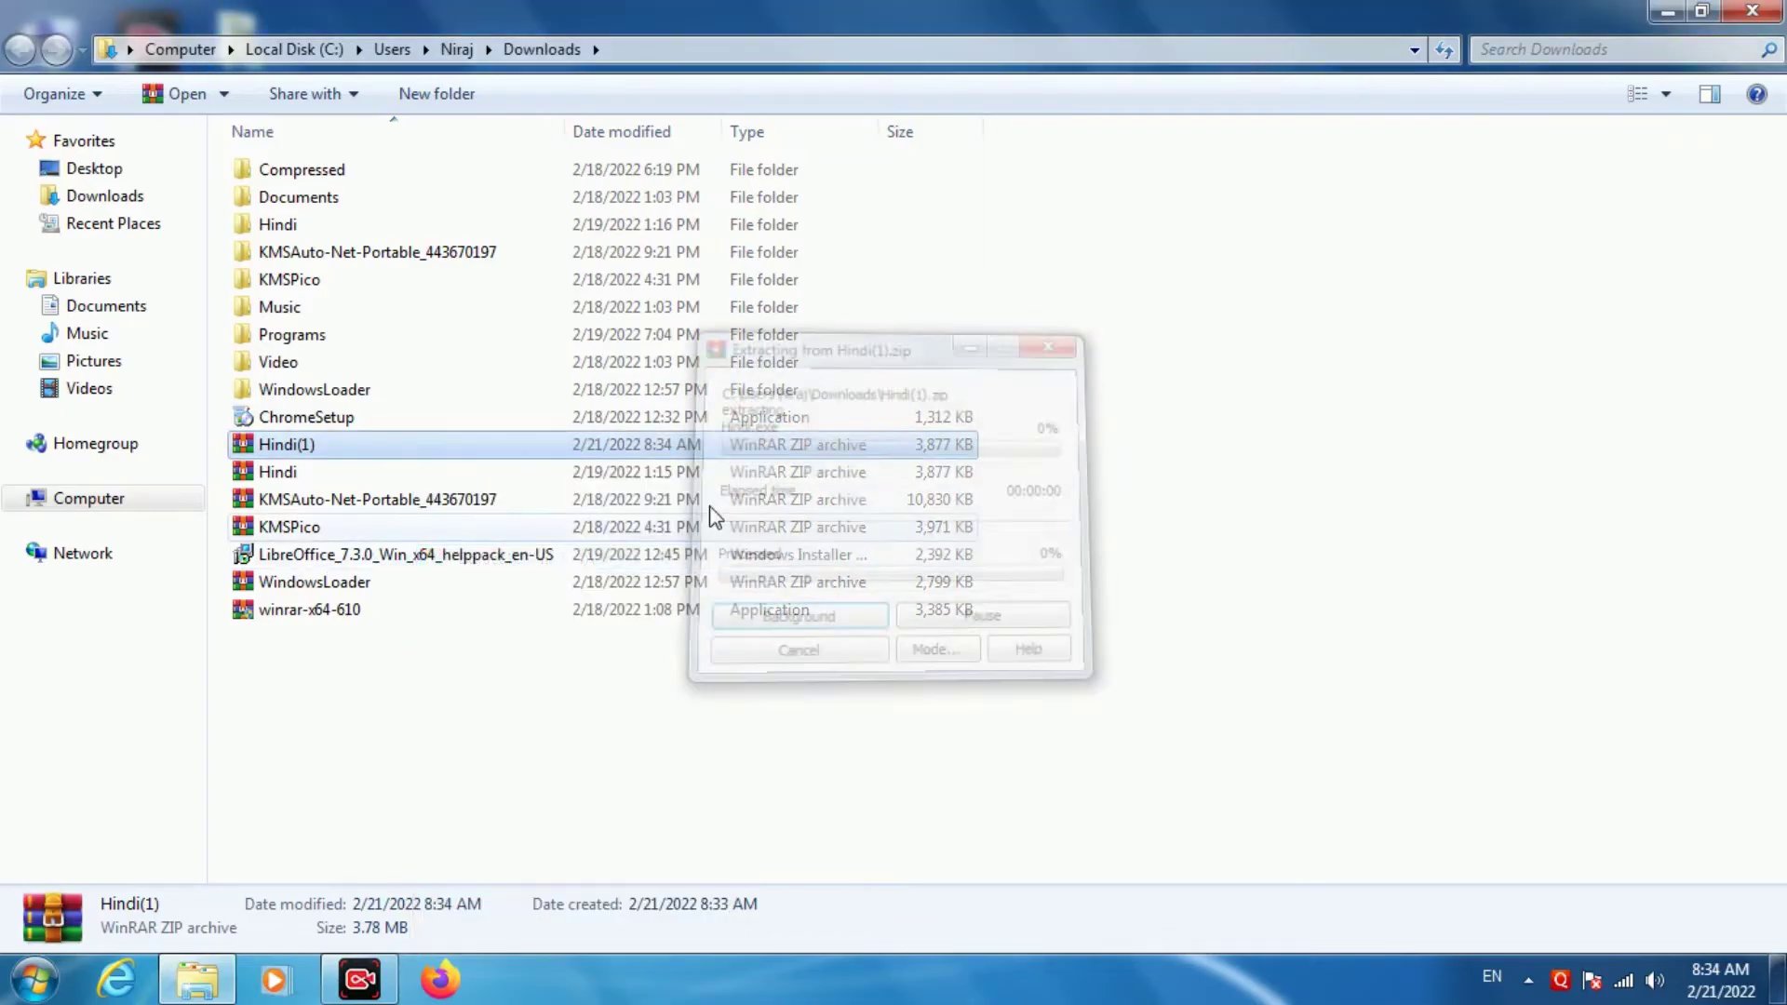
left_click(1190, 389)
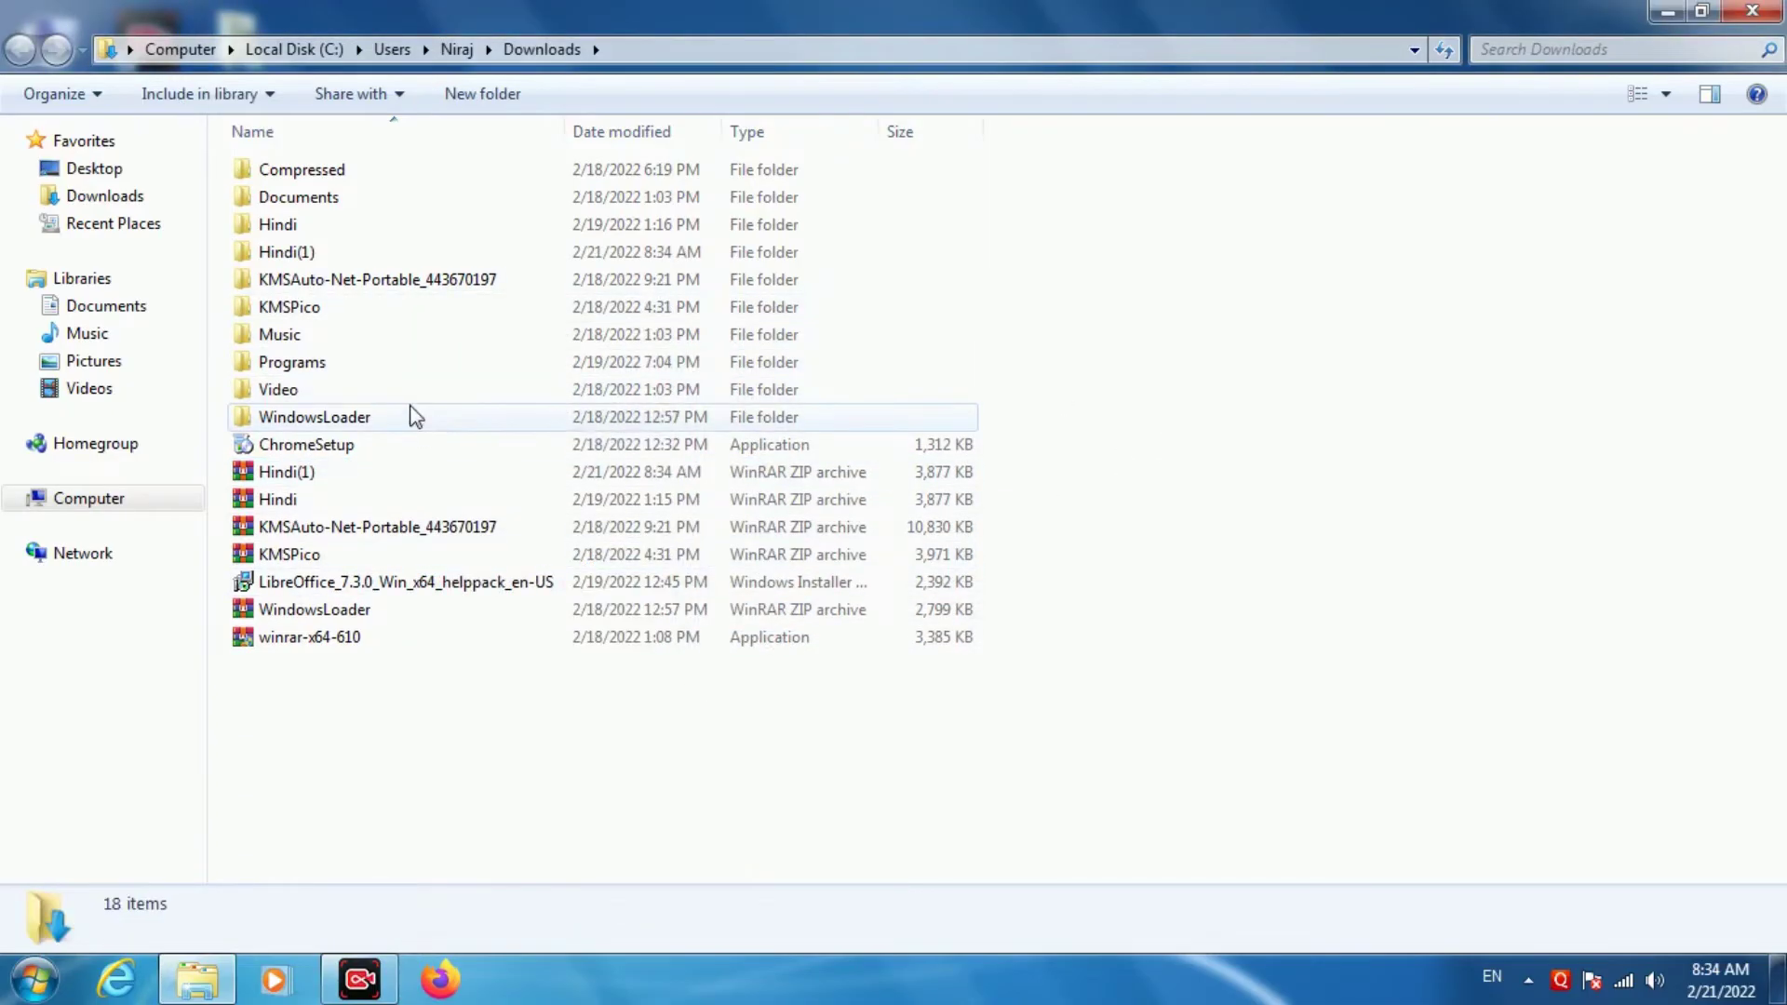
Step: Run the Hindi installer from the Hindi(1) folder, then close the installer and folder window
double_click(344, 253)
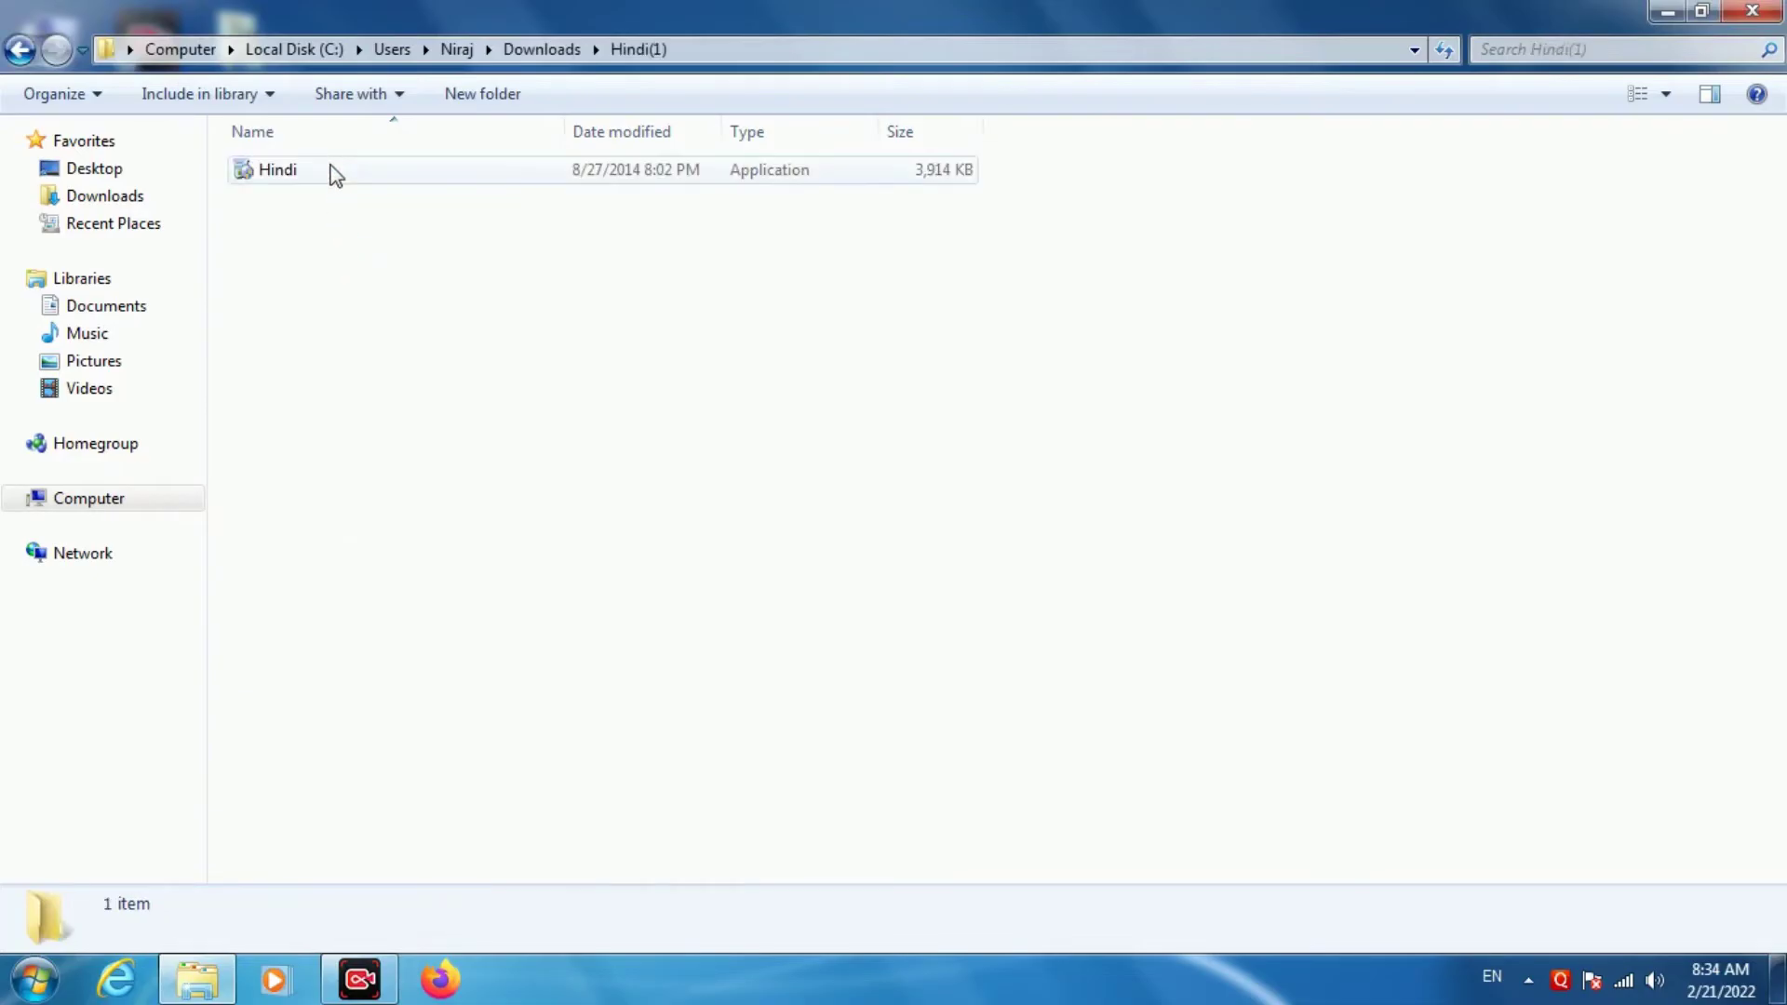
double_click(332, 167)
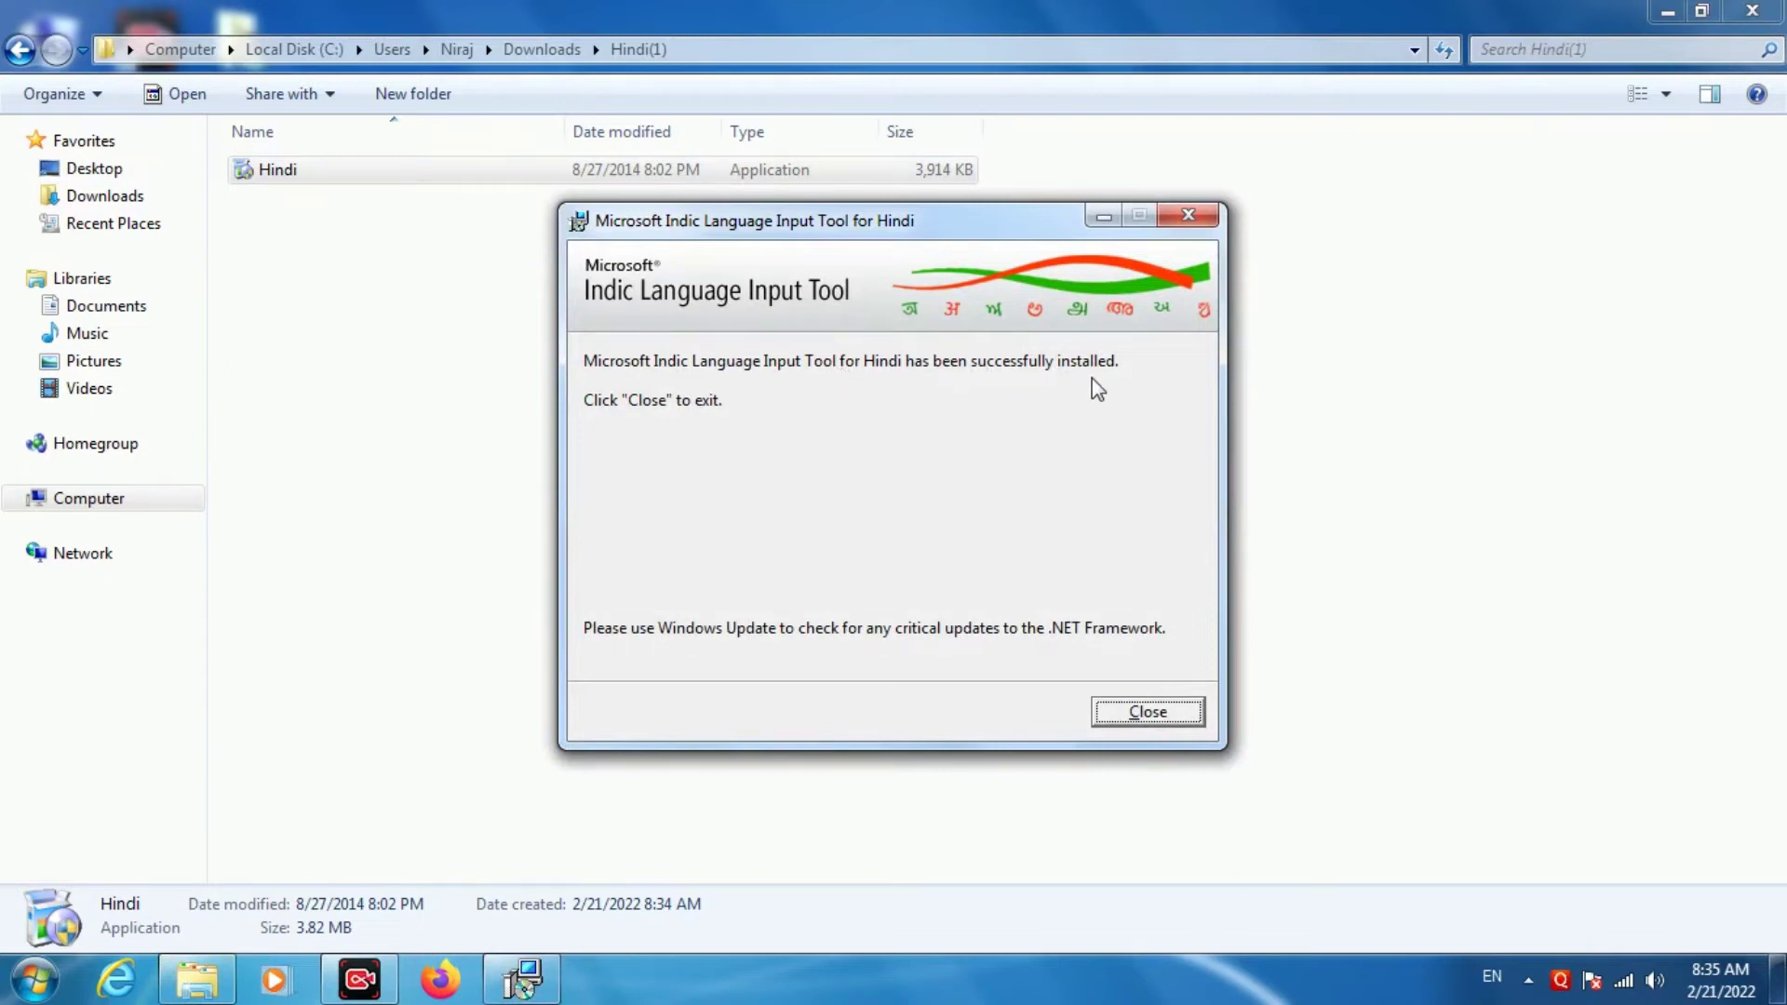
left_click(1170, 217)
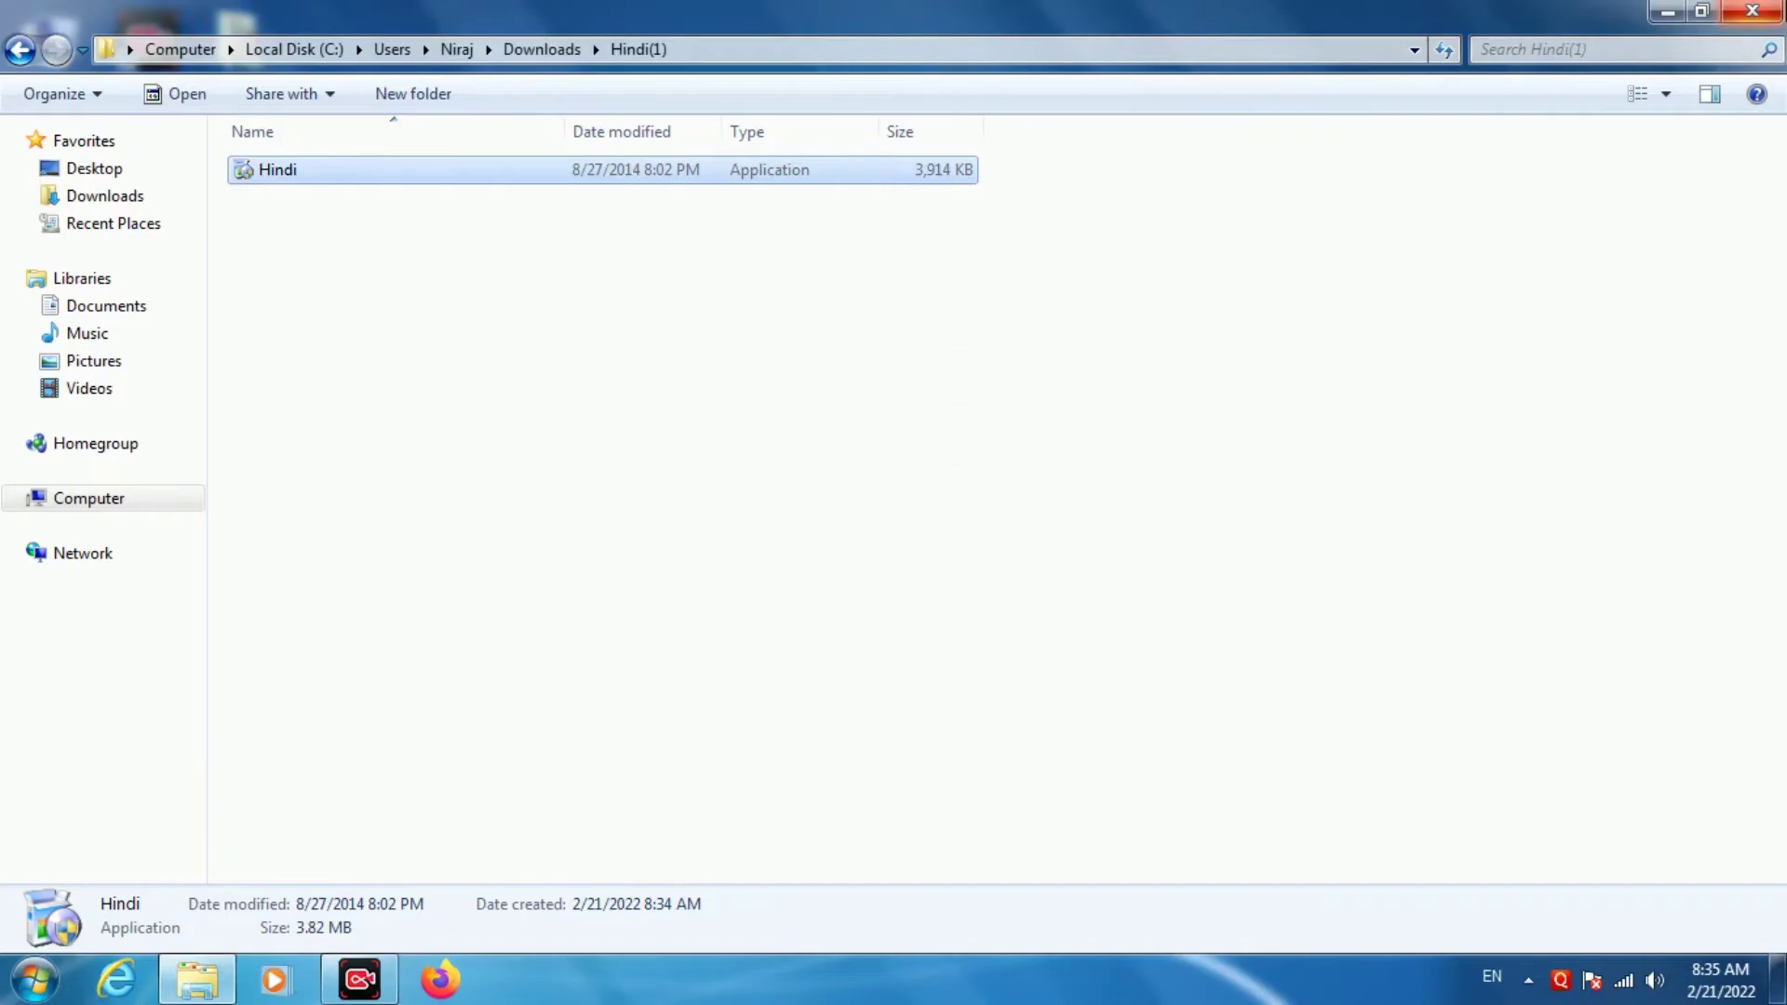
left_click(1752, 10)
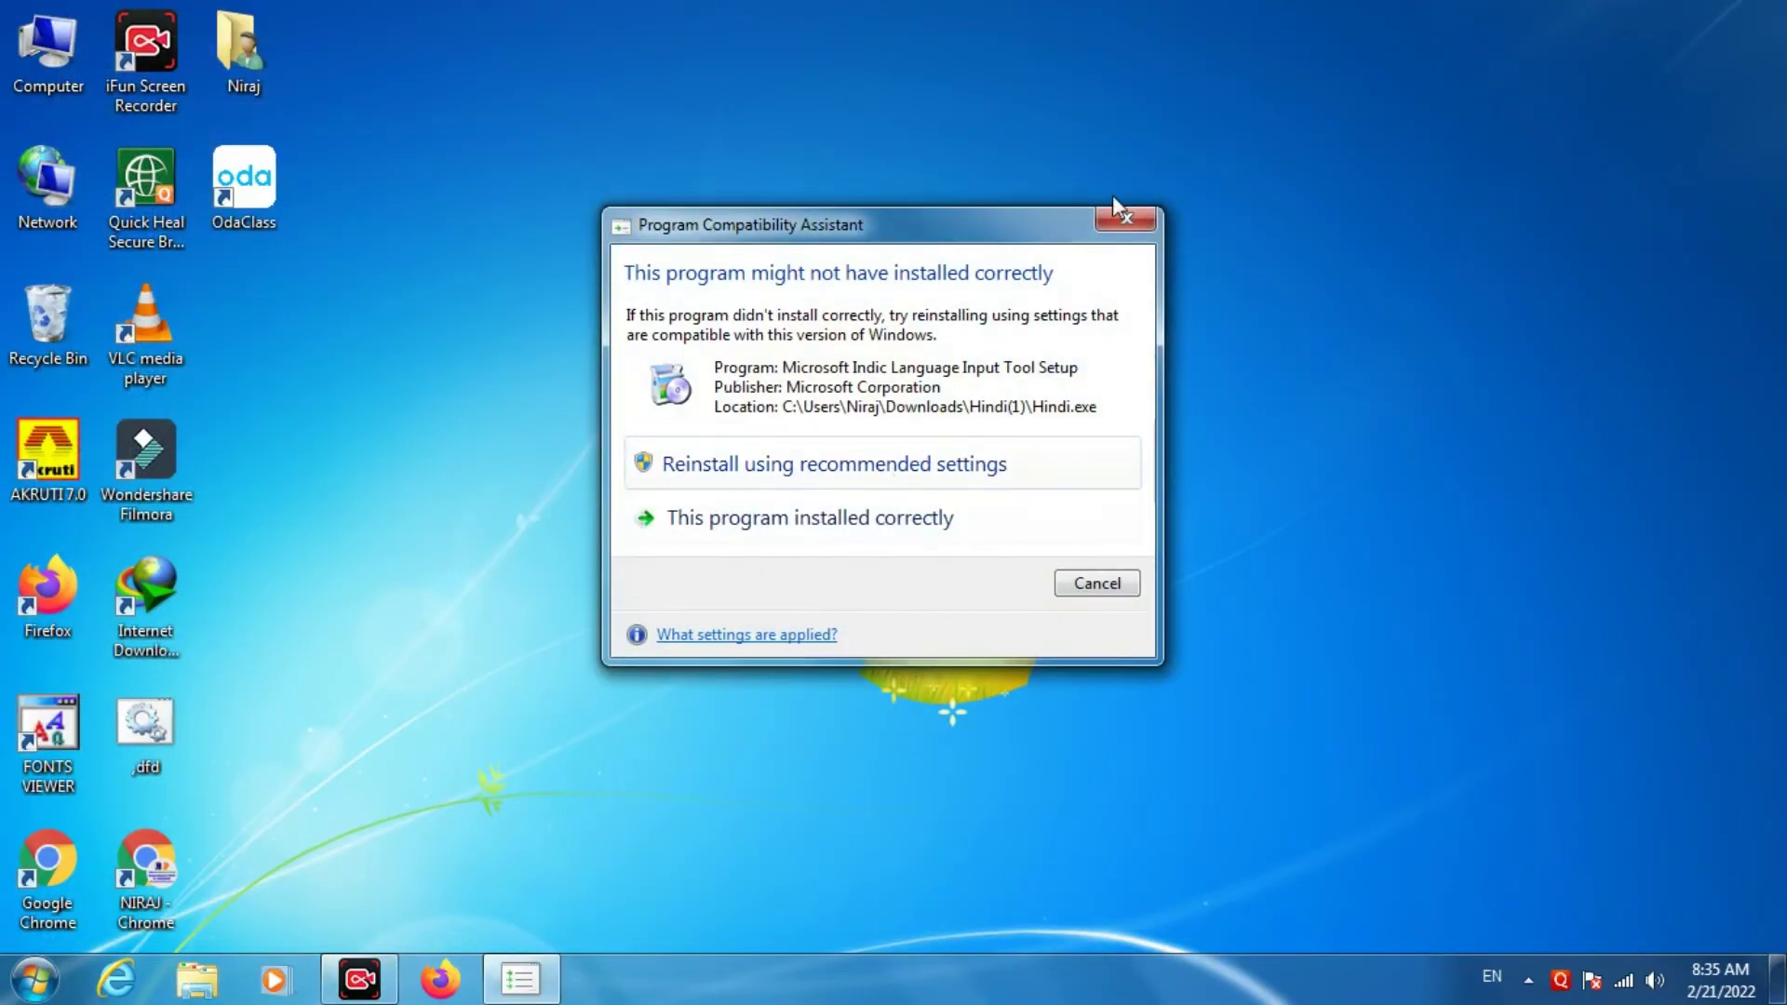
Step: Dismiss the compatibility prompt and start Microsoft Word 2010 from All Programs > Microsoft Office
left_click(1145, 226)
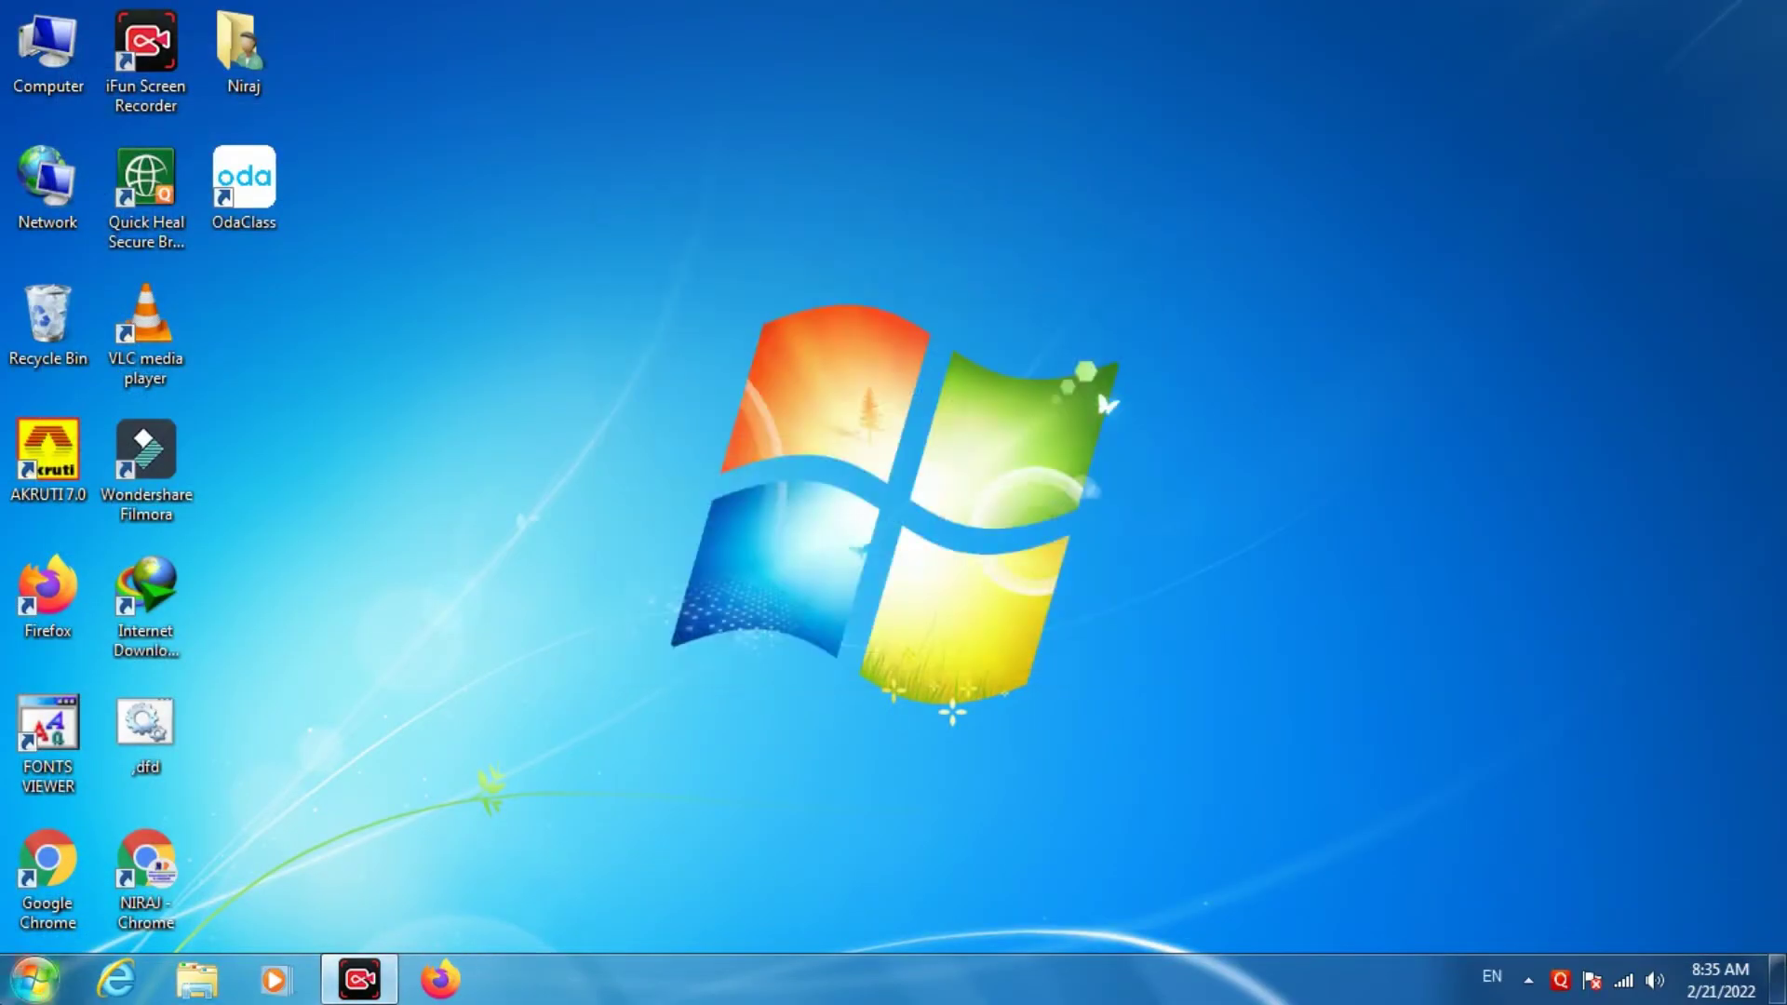
left_click(35, 980)
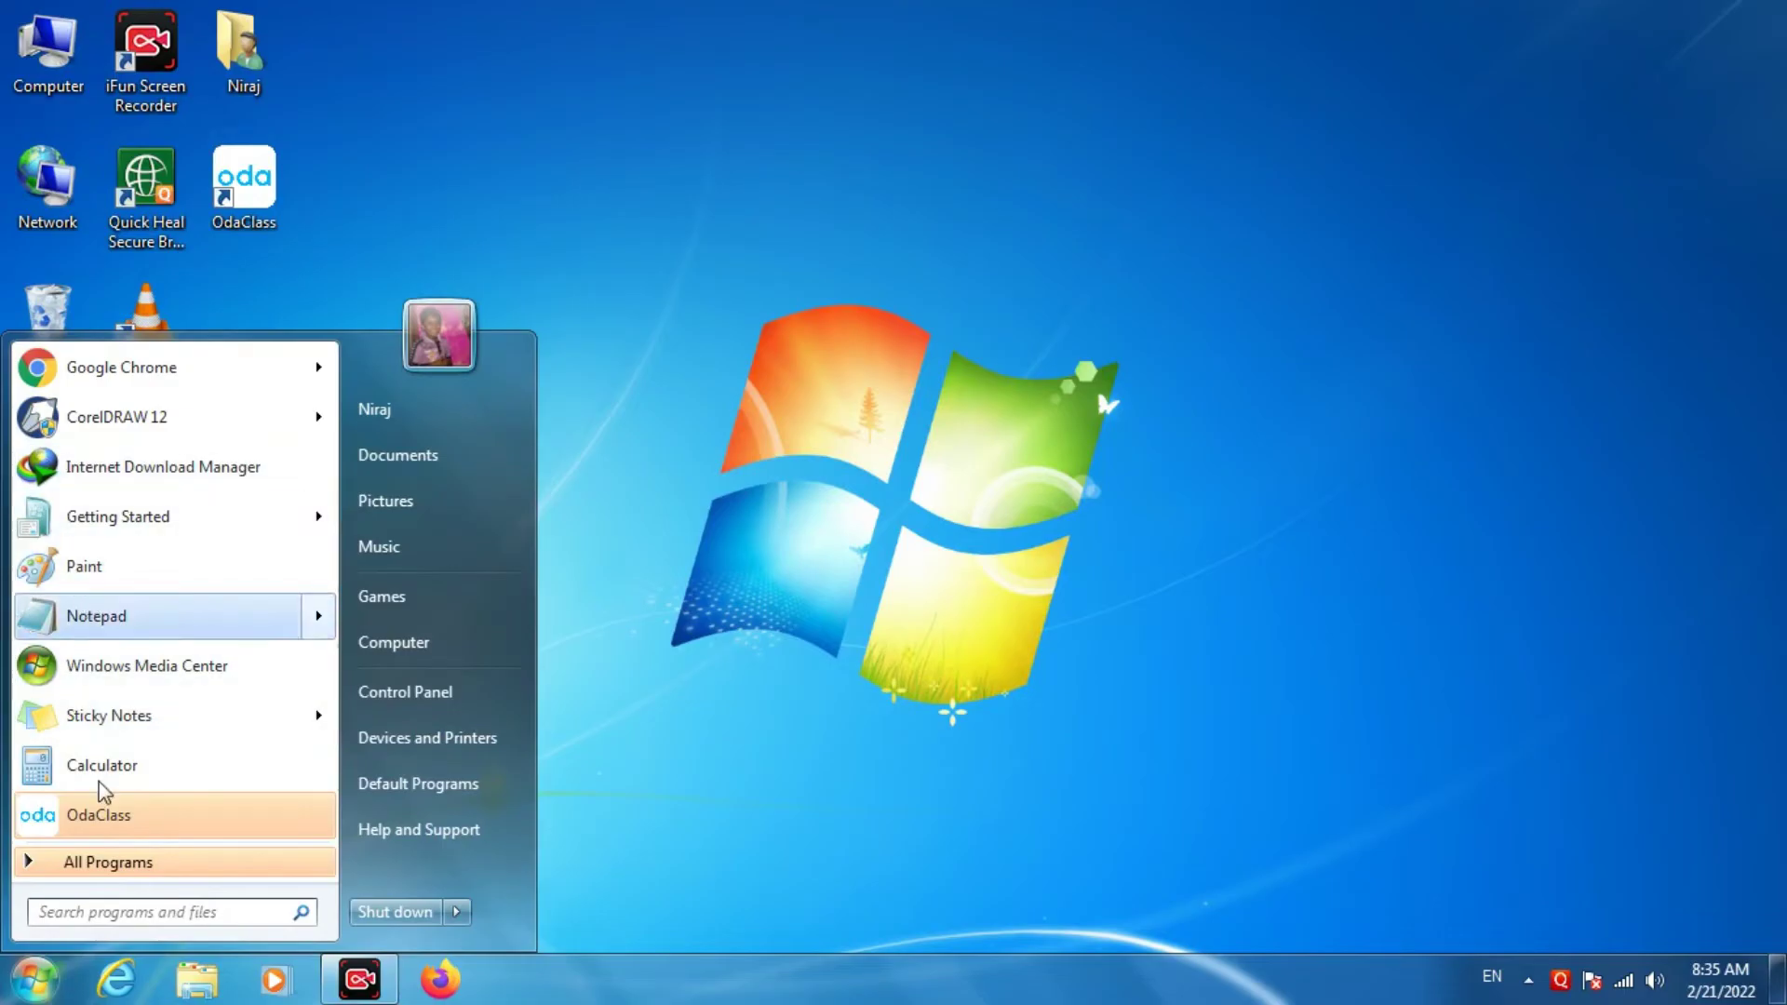
left_click(121, 862)
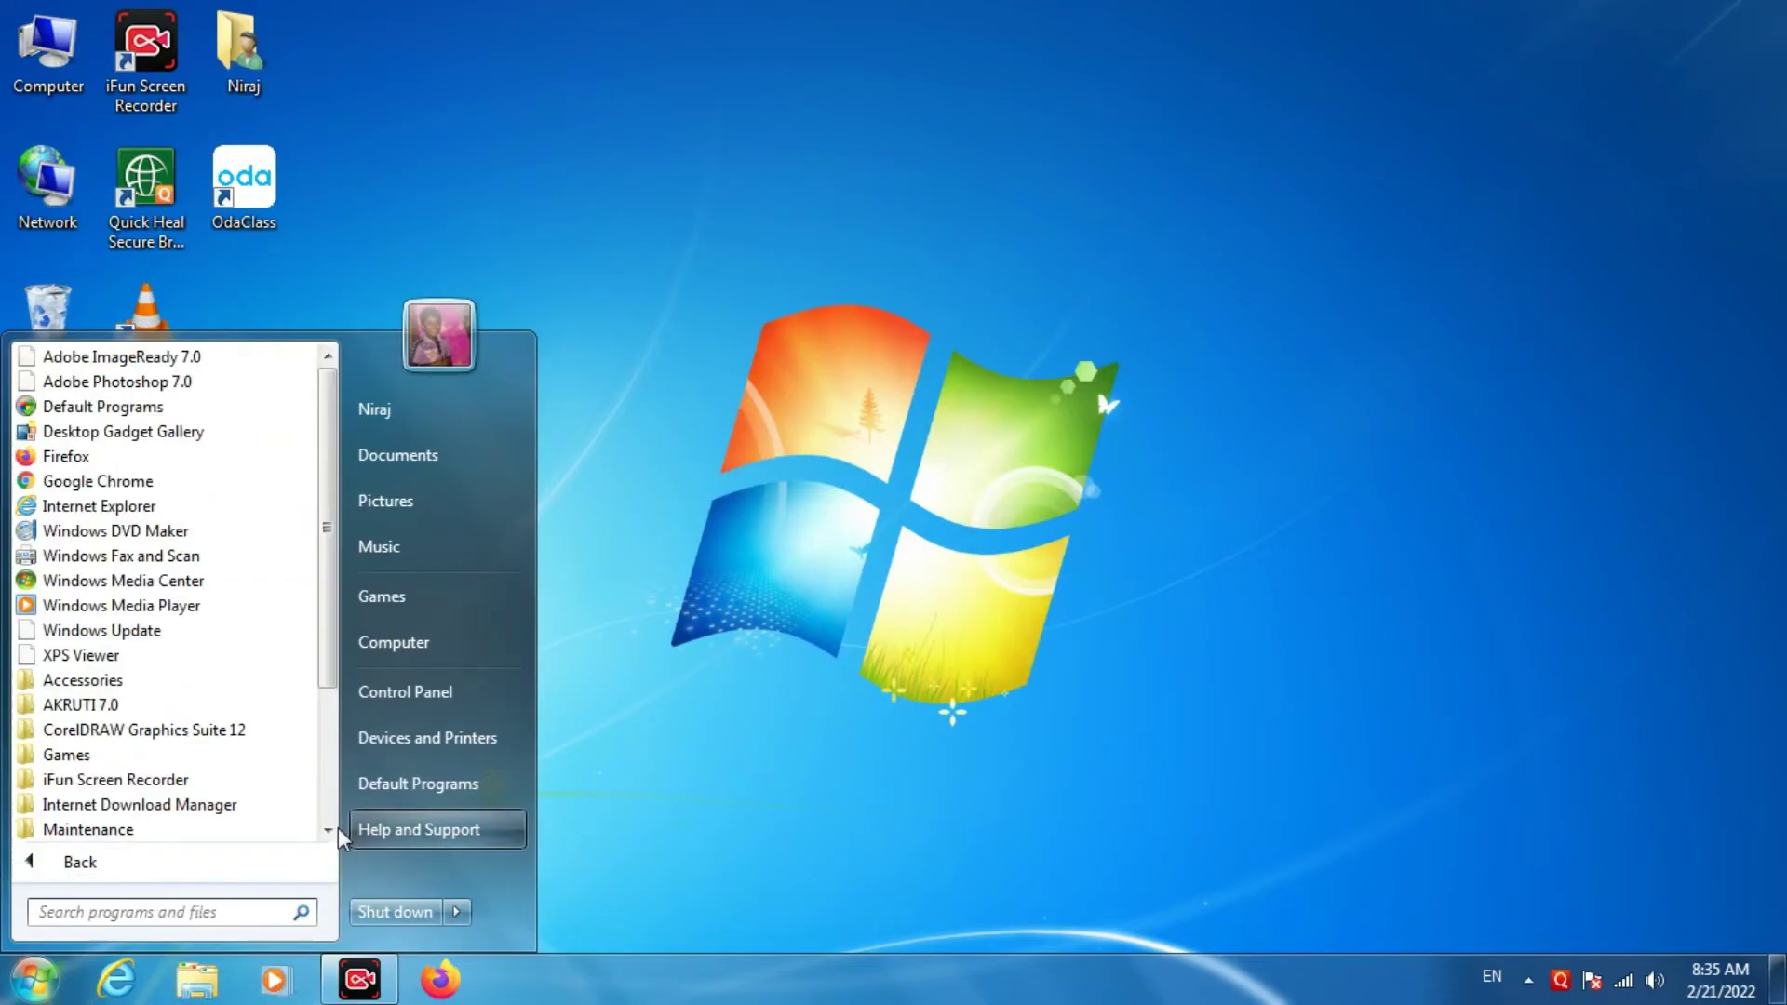
scroll(113, 678, "down", 3)
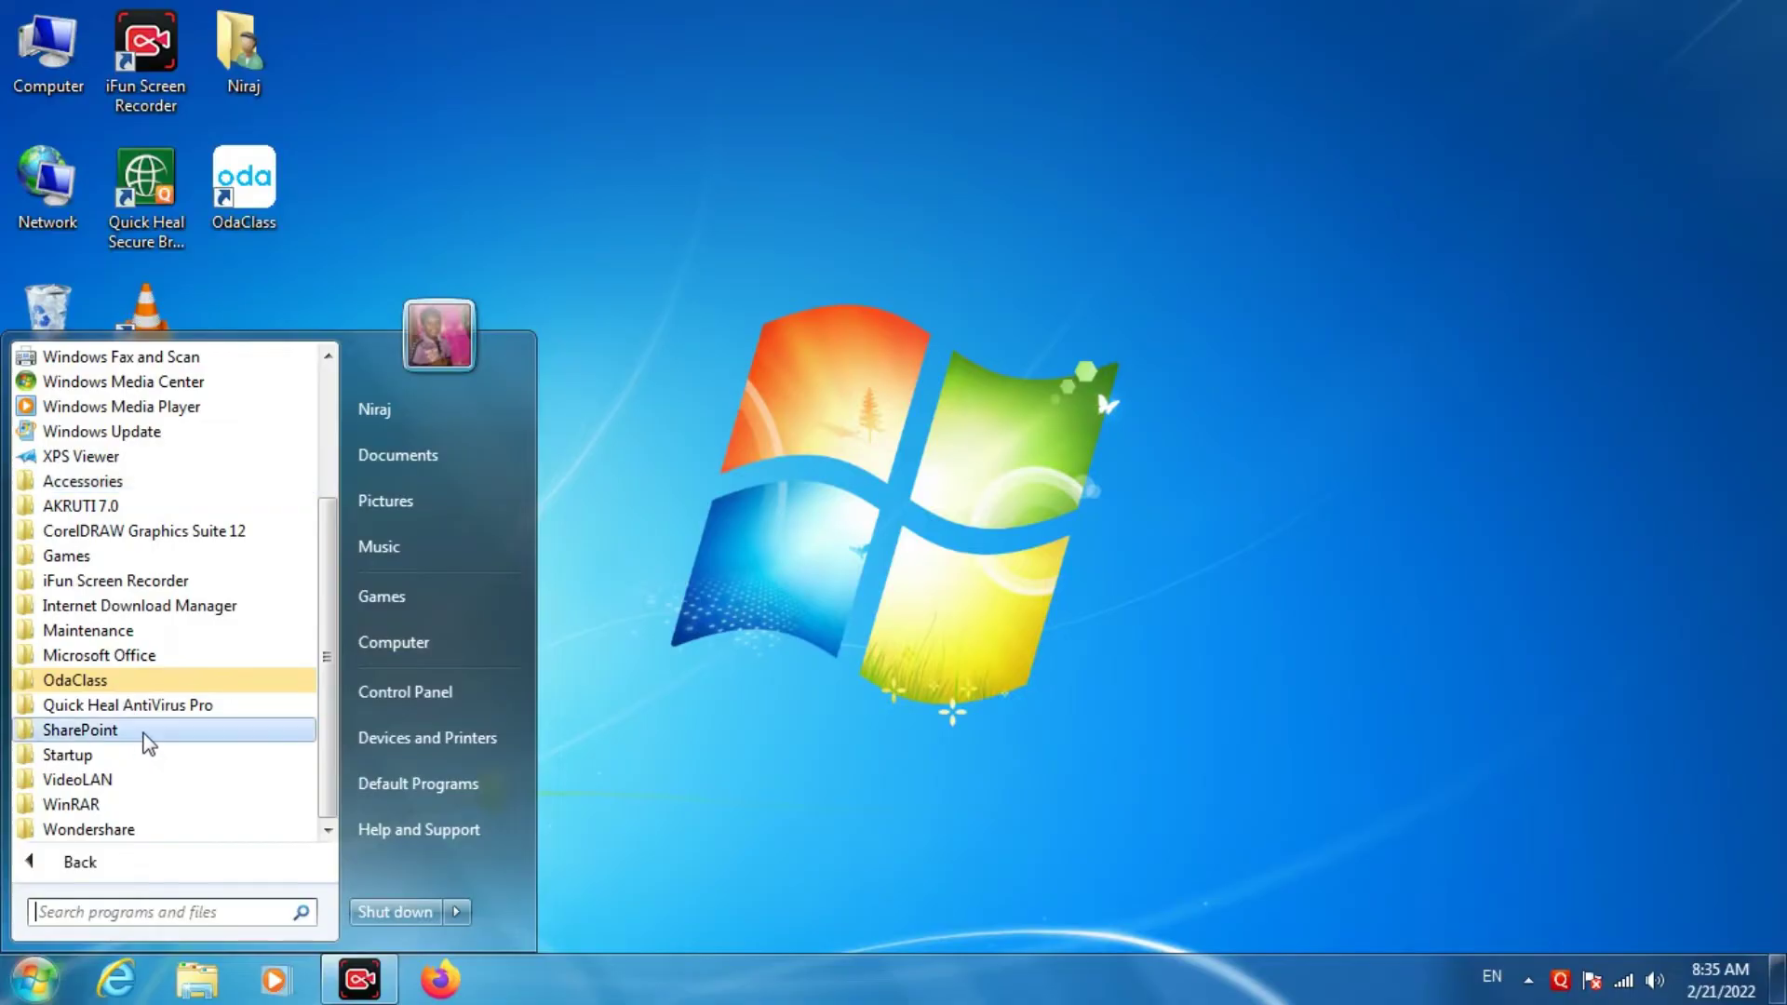
mouse_move(125, 676)
left_mouse_down()
mouse_move(131, 651)
mouse_move(131, 678)
left_mouse_up()
left_click(132, 655)
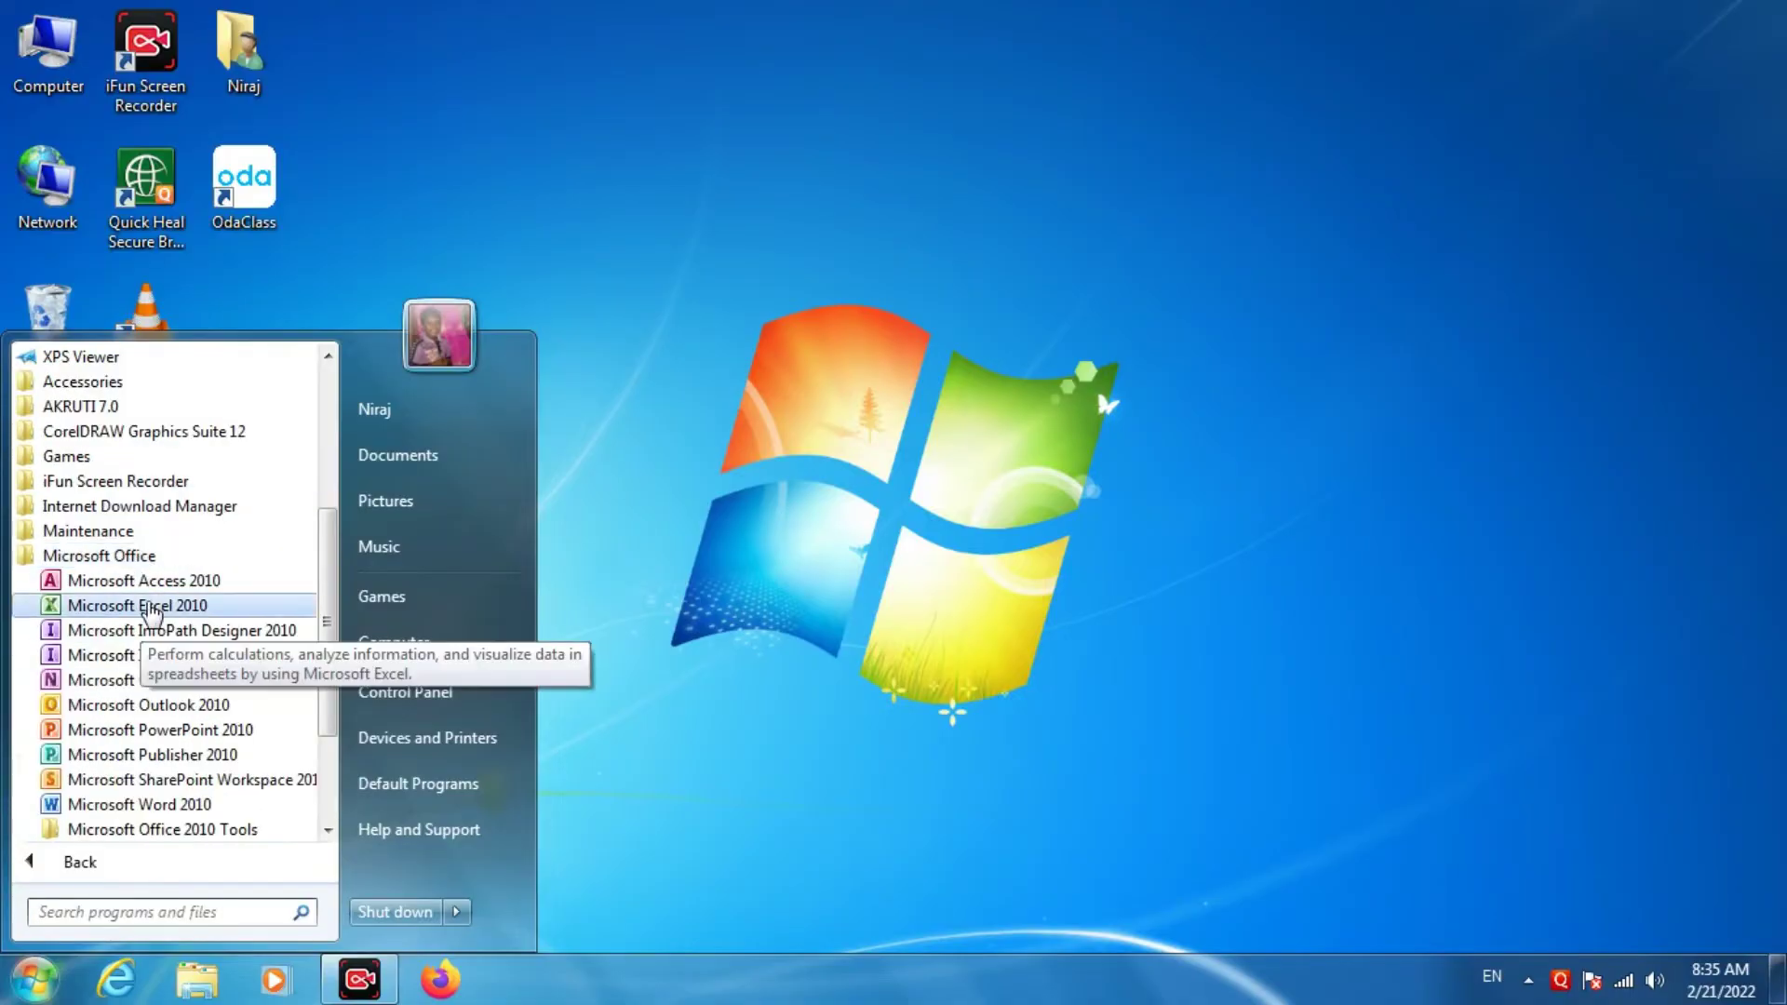
left_click(90, 806)
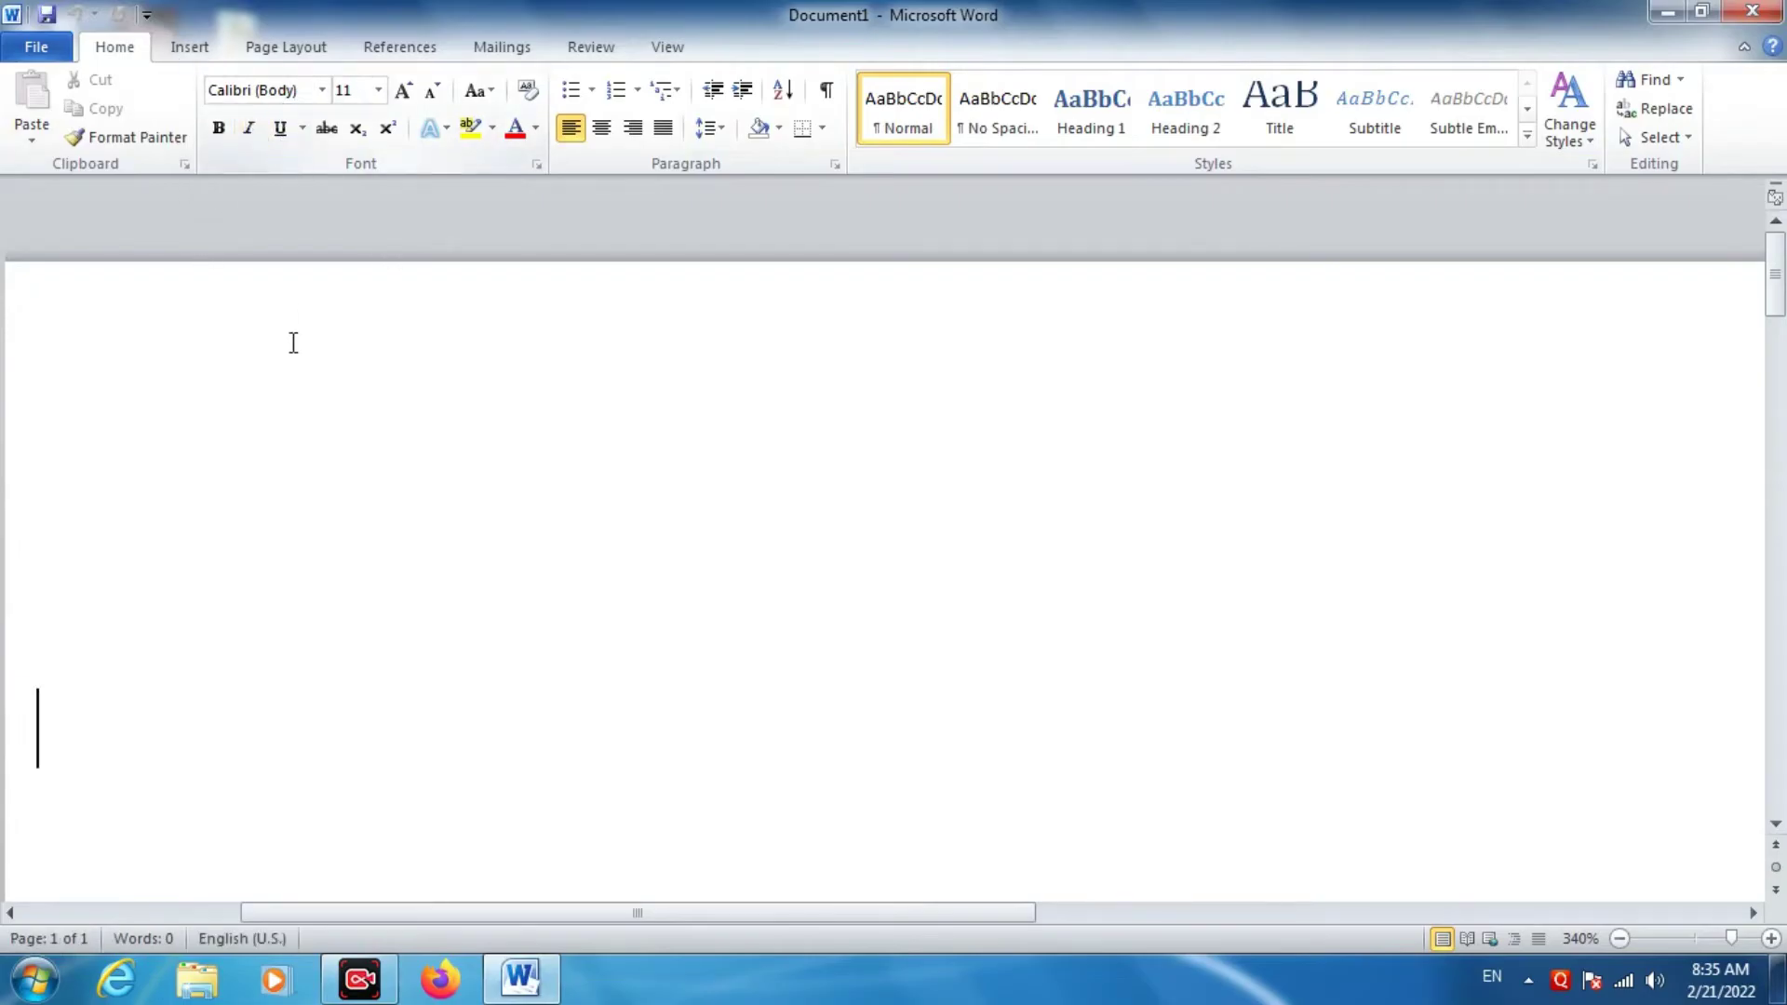
Step: Grow the document font four steps, from 11 to 22 pt
left_click(402, 91)
left_click(402, 90)
left_click(402, 90)
left_click(403, 91)
left_click(402, 91)
left_click(402, 91)
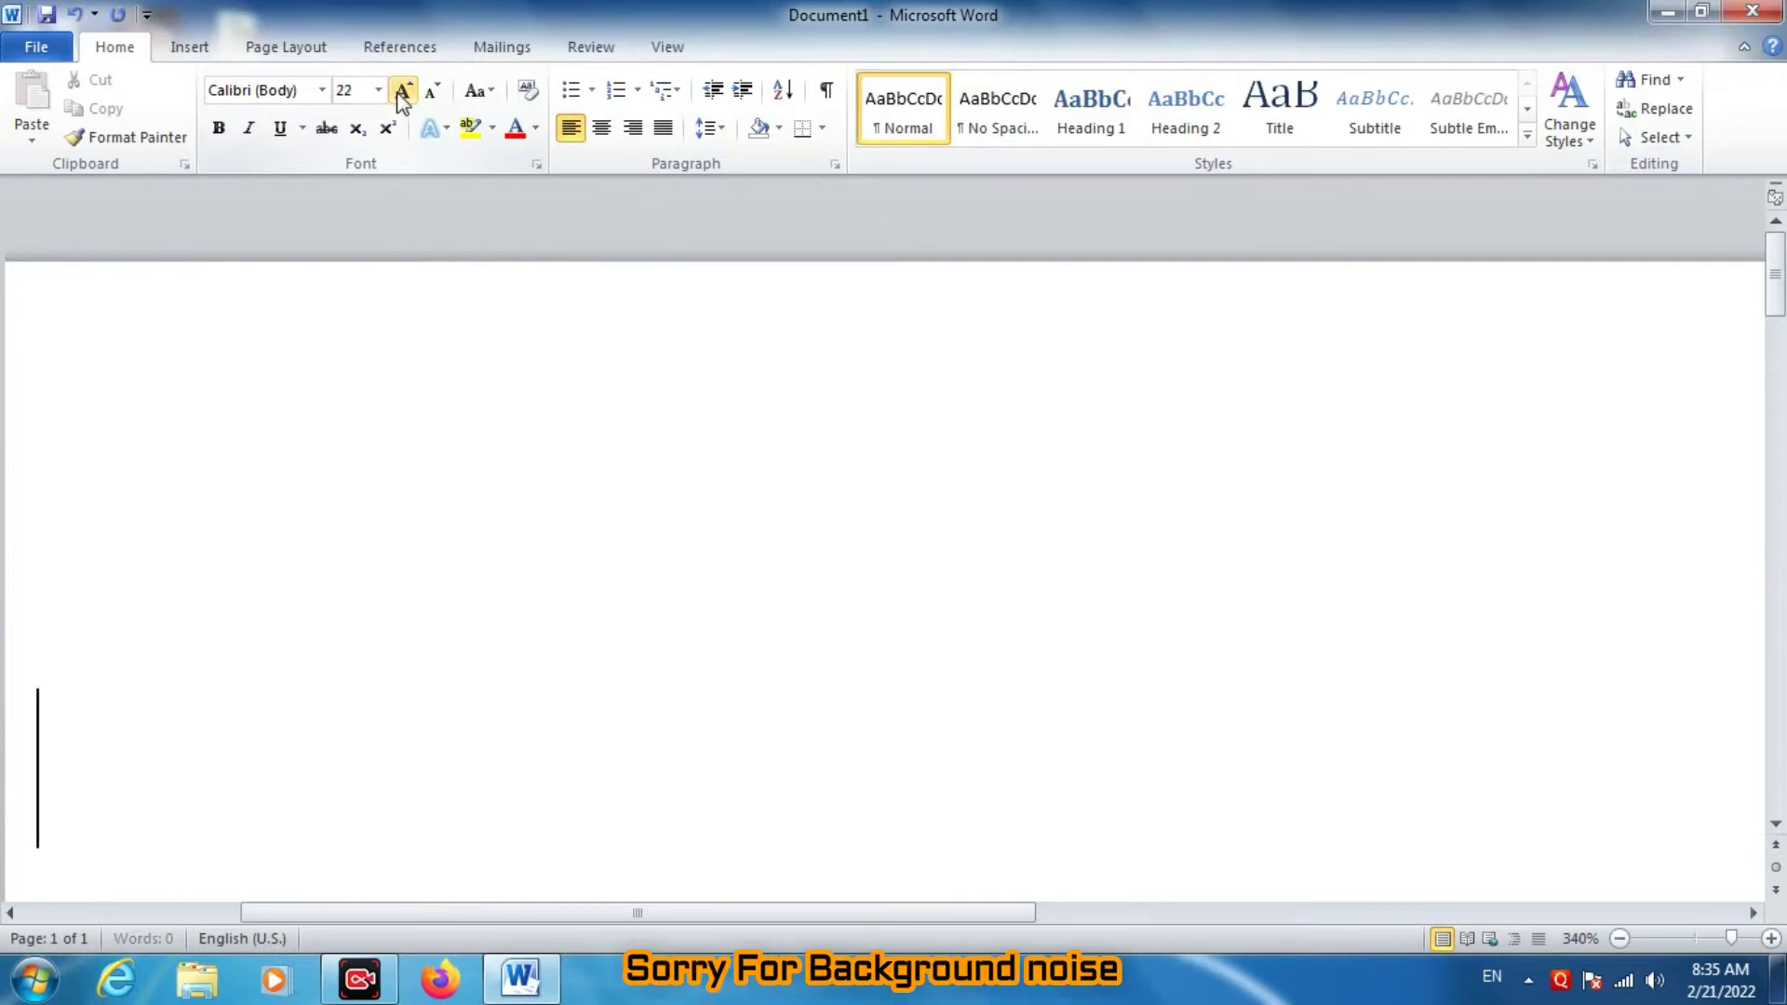
left_click(402, 91)
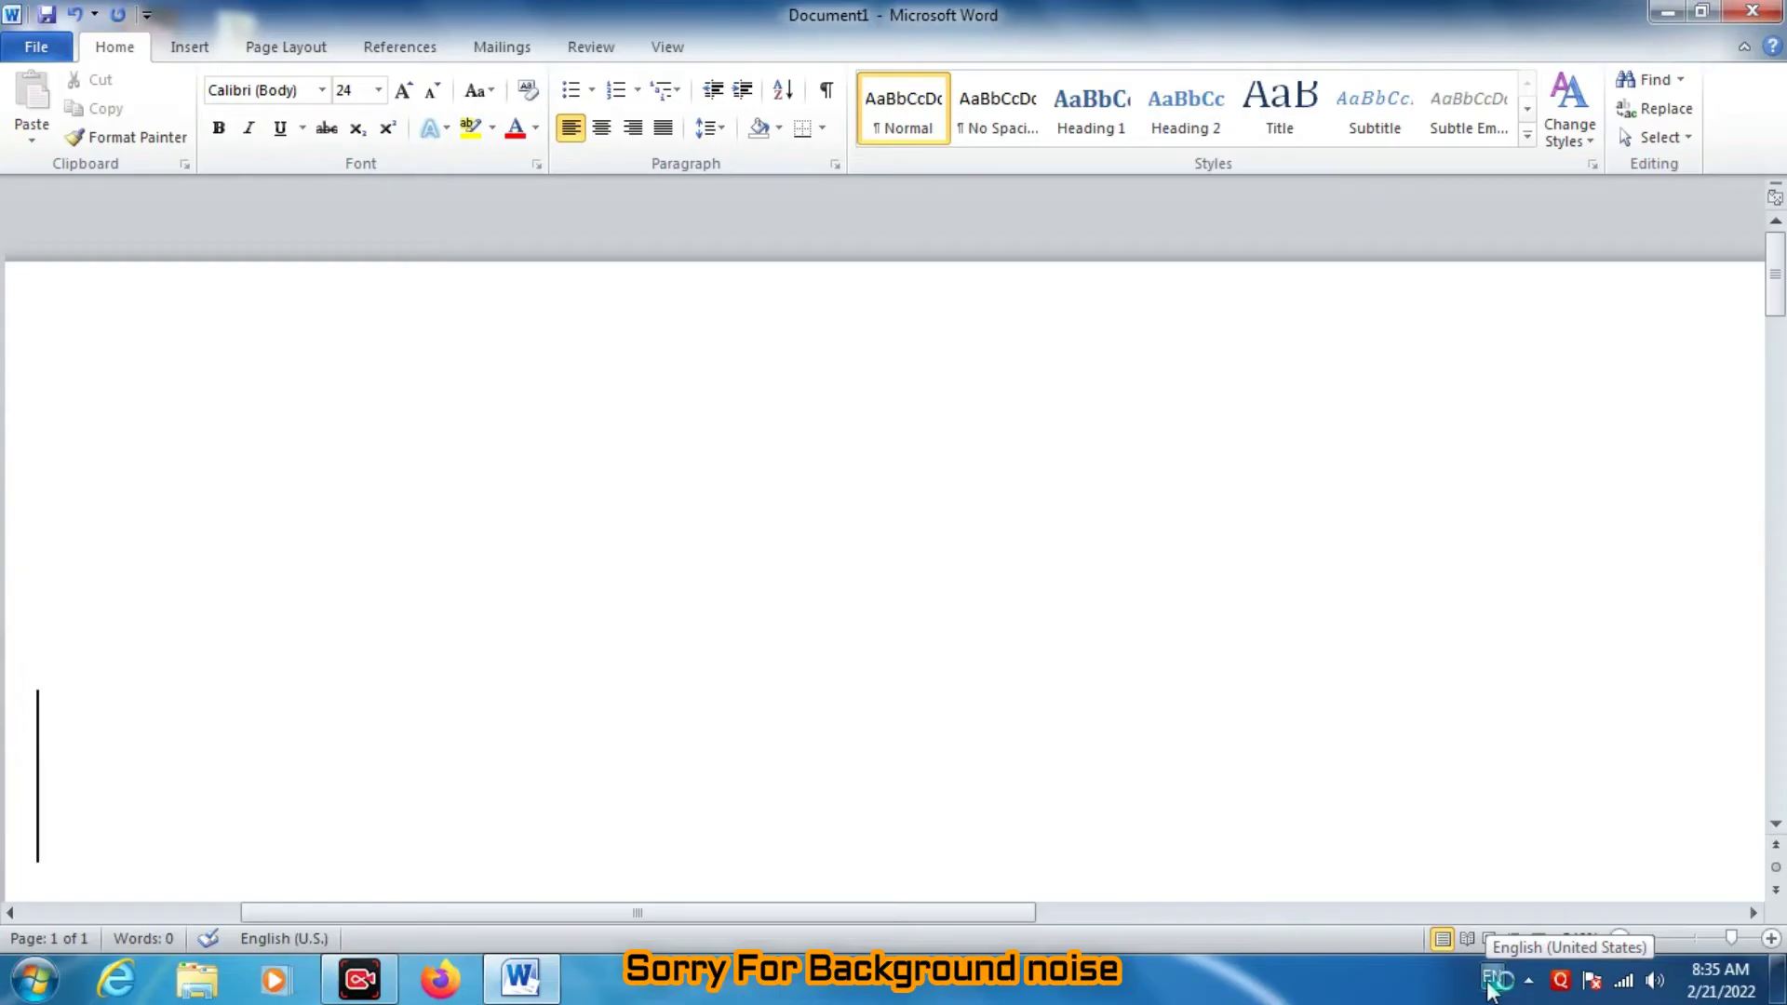
Step: Switch the input language from EN to Hindi (India) in the taskbar language bar
left_click(1494, 984)
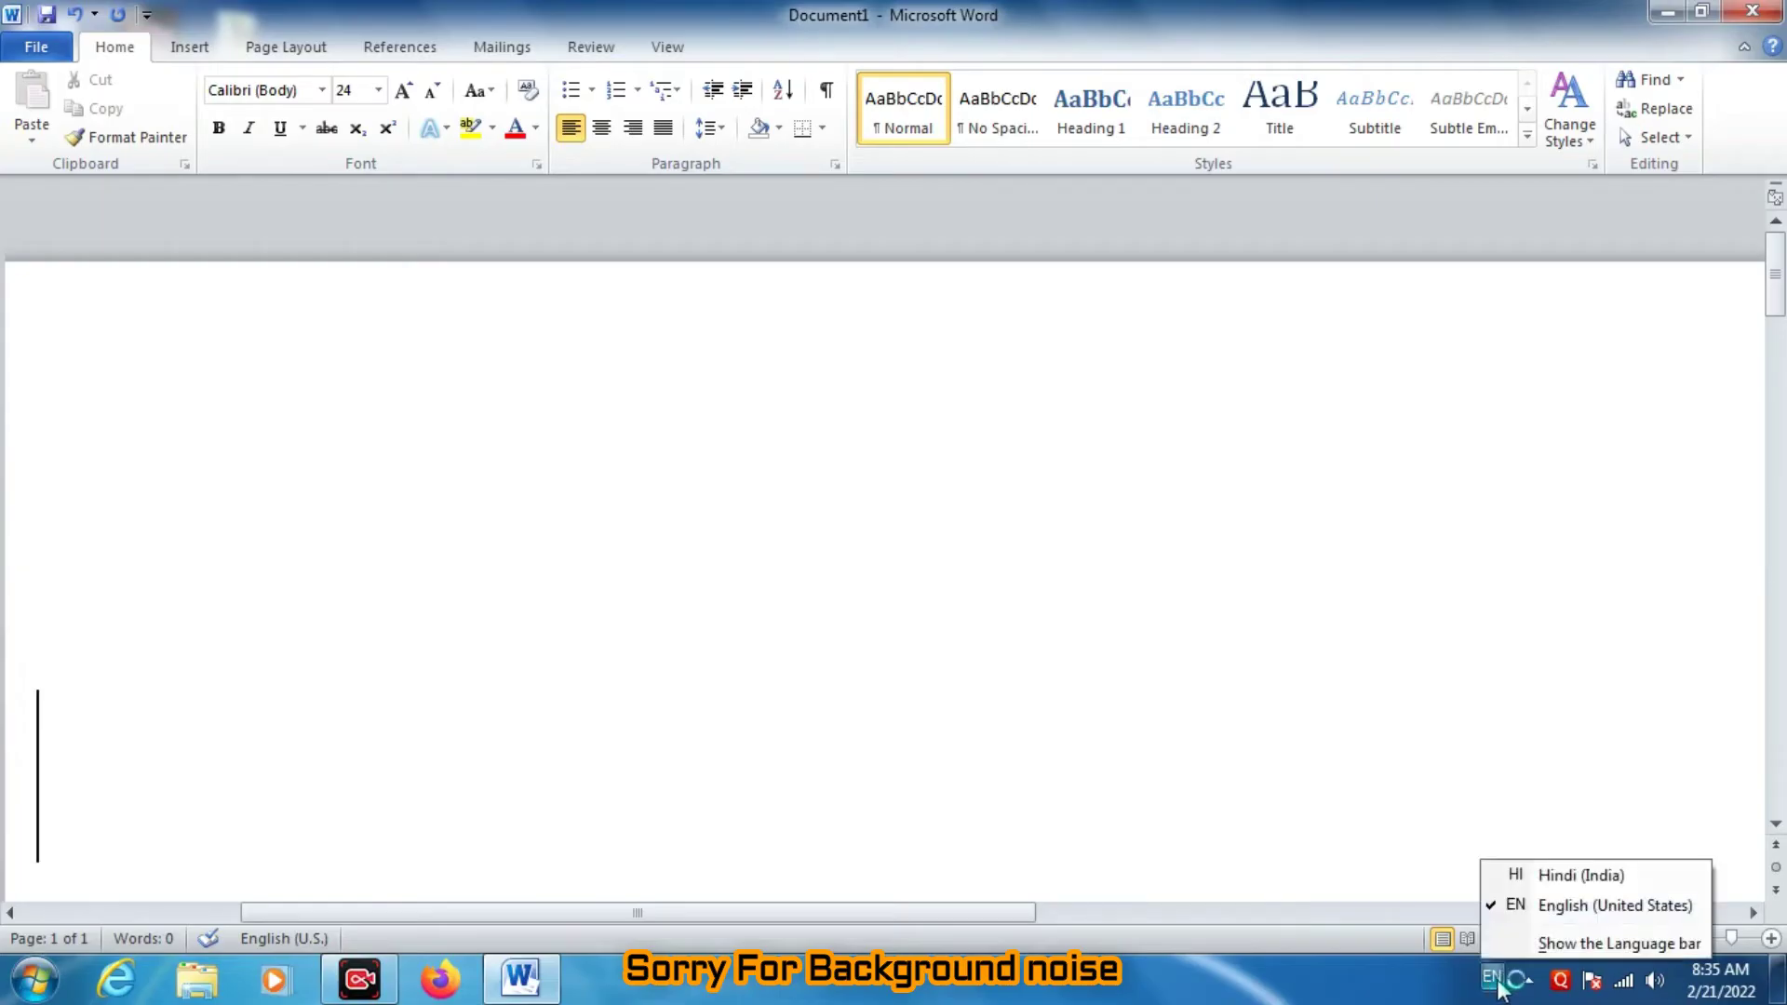
left_click(1592, 877)
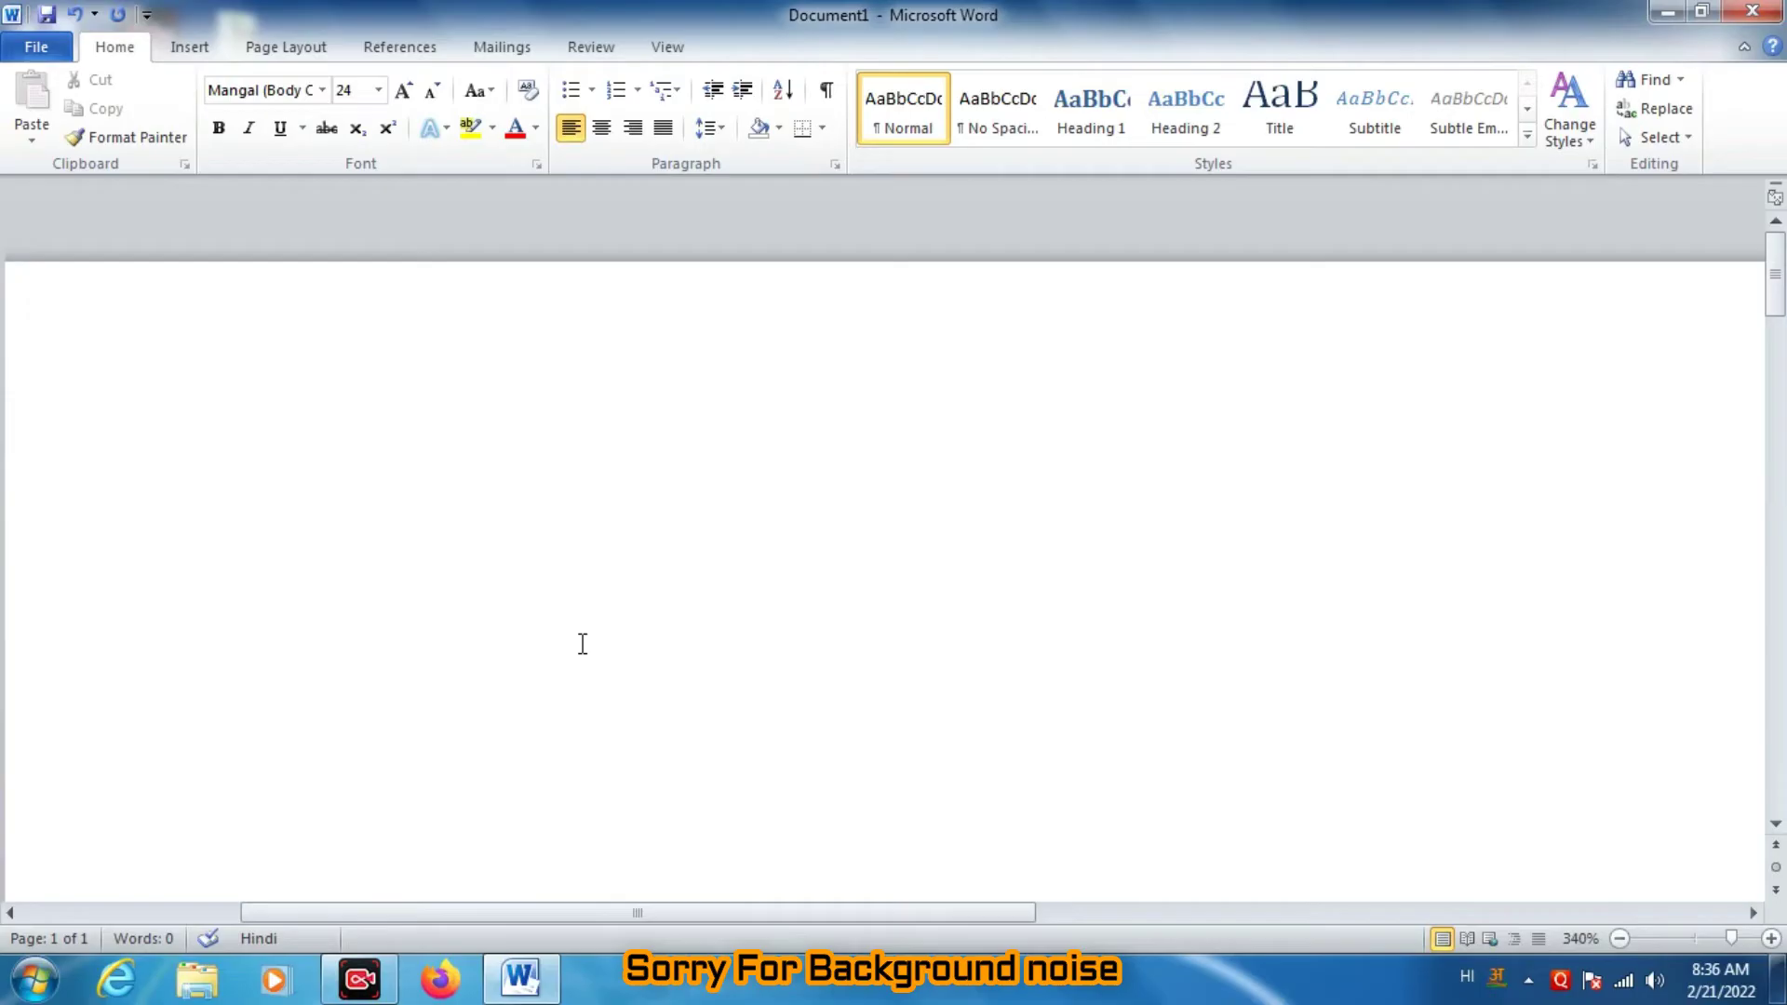
scroll(1780, 292, "down", 1)
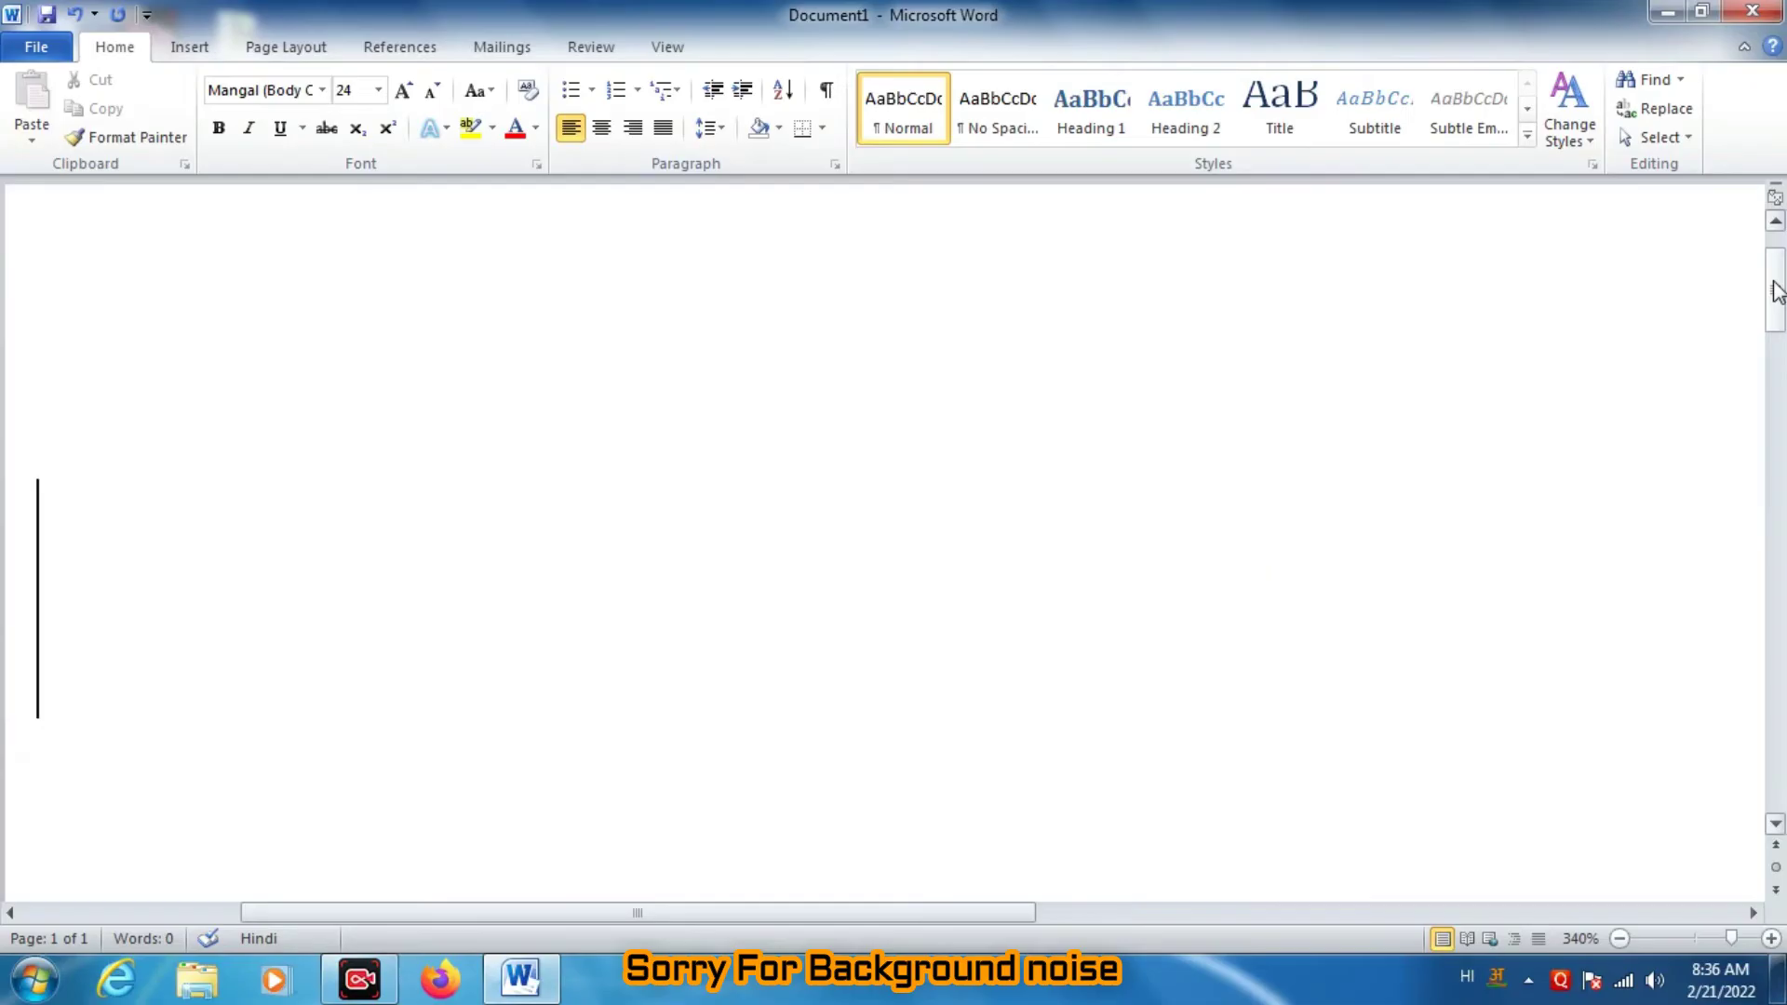
Step: Type 'namaskar' phonetically, committing नमसकर, then delete its wrong ending
type("nams")
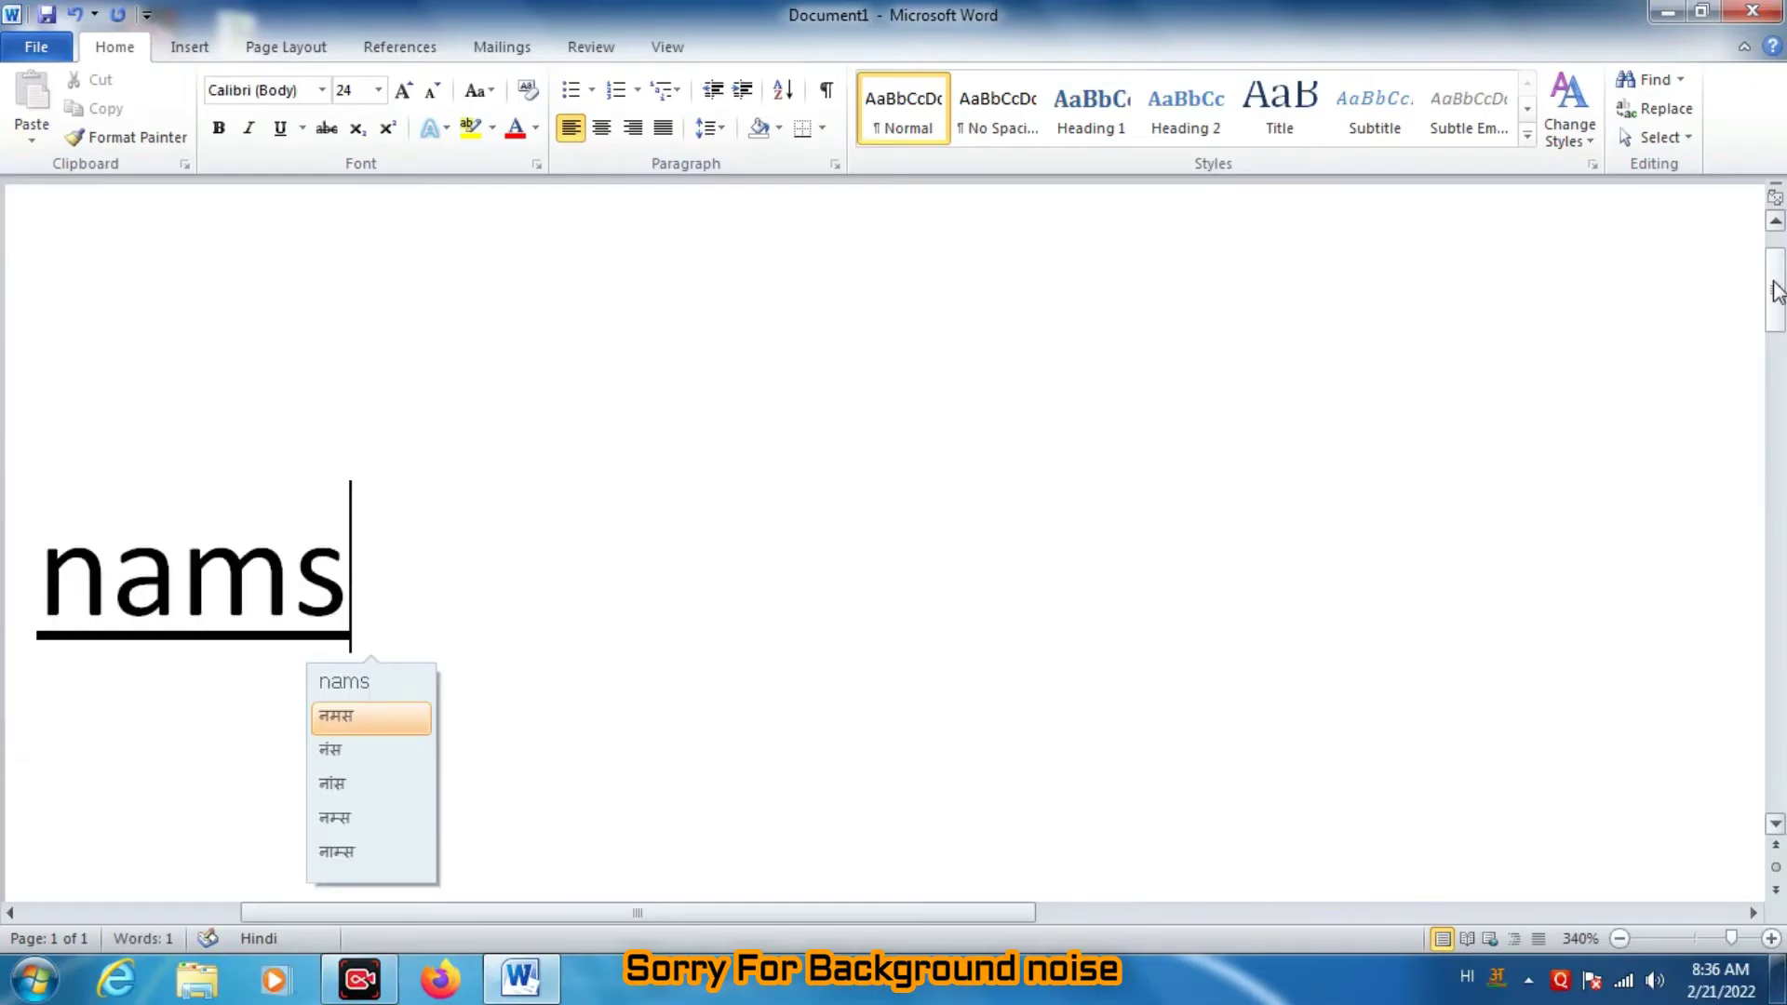
key("BackSpace")
type("askar")
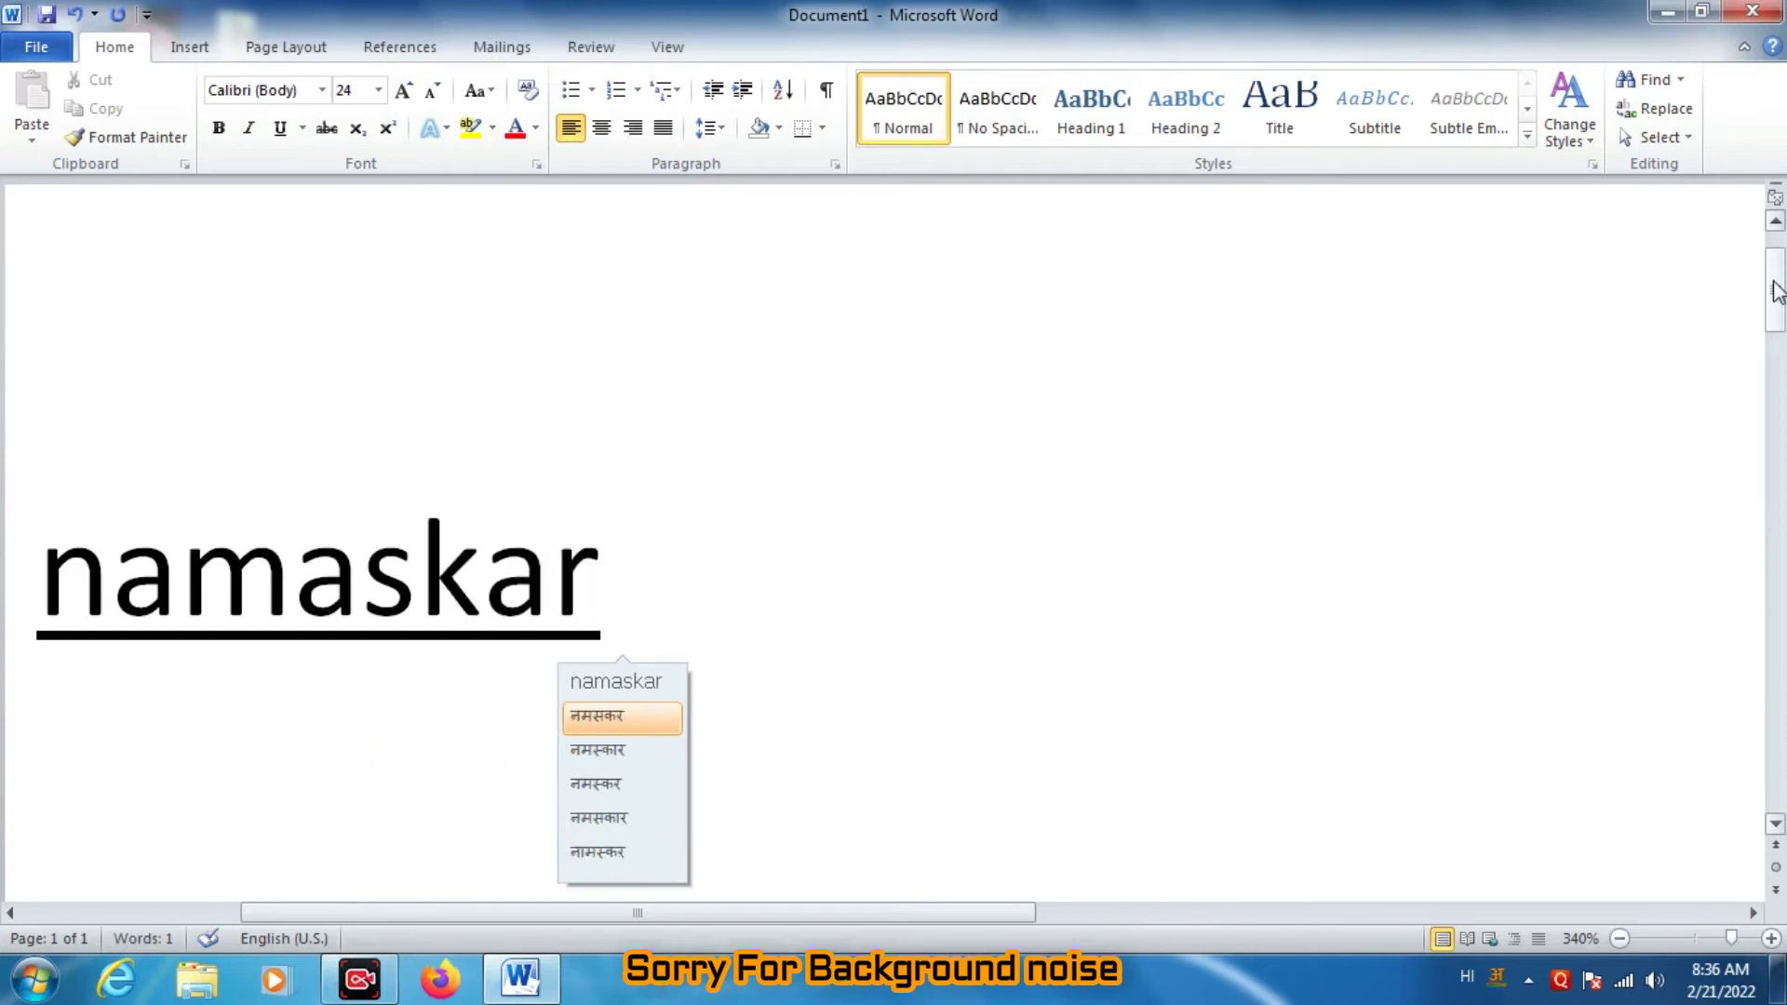
key("Return")
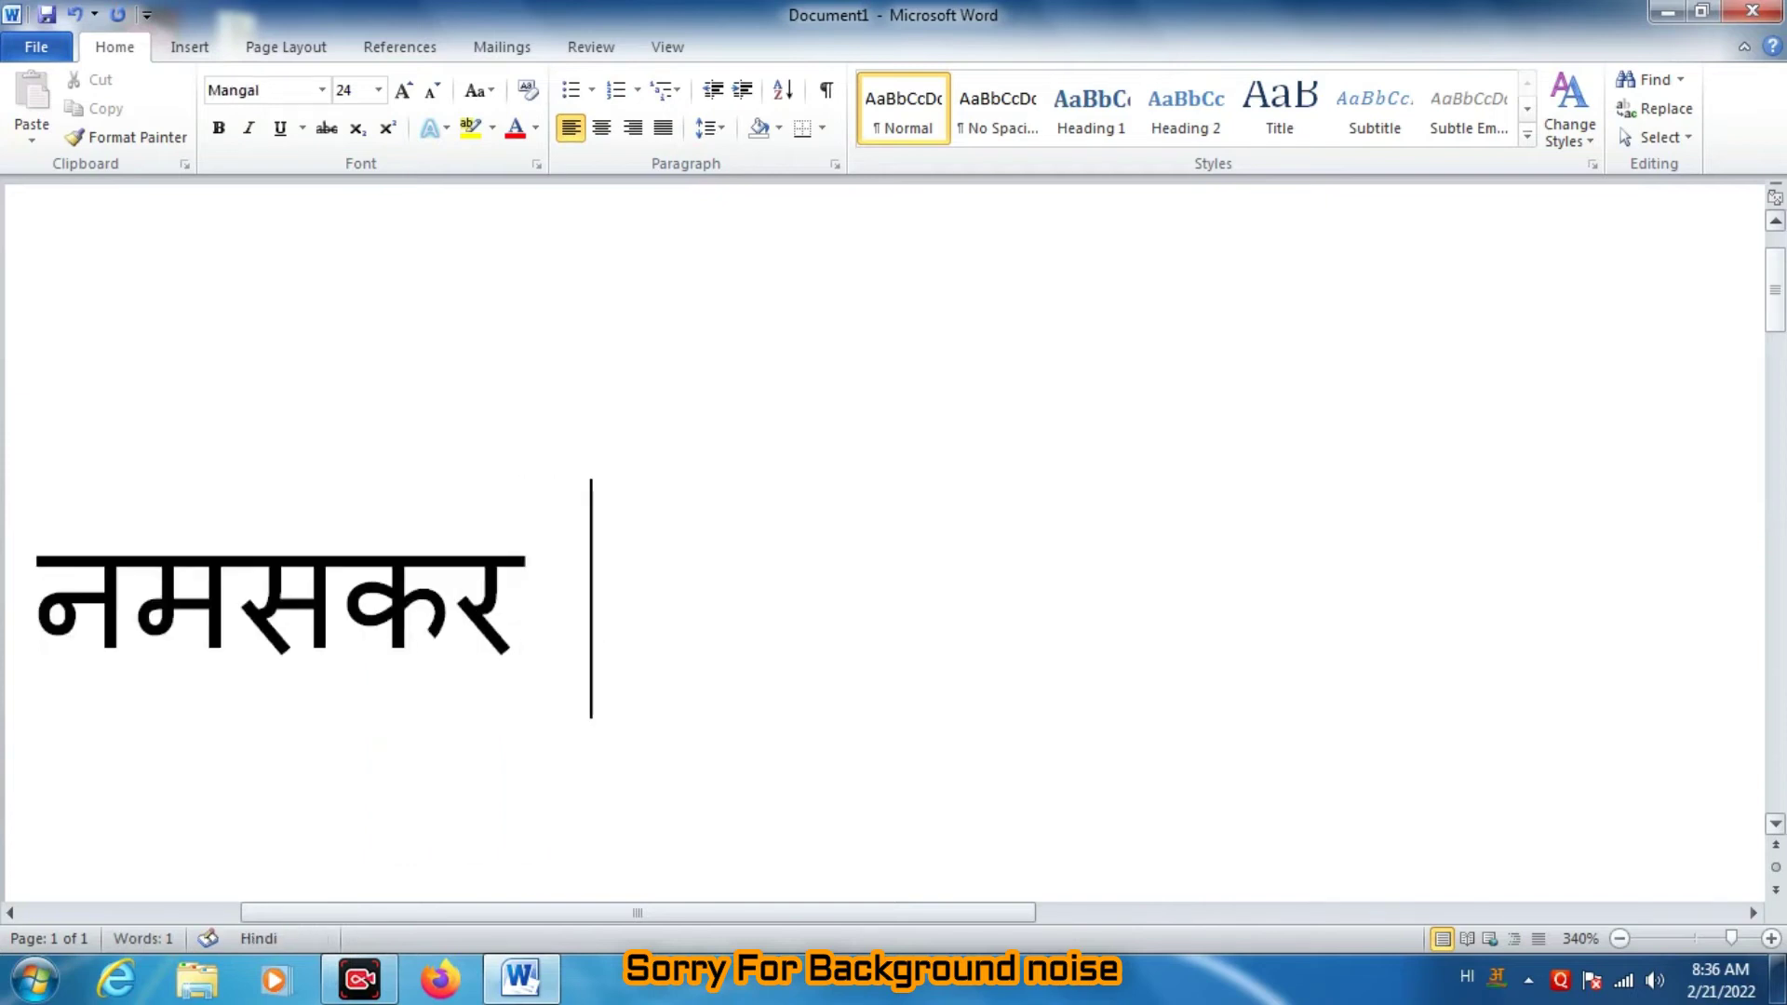
key("BackSpace")
key("BackSpace")
key("BackSpace")
key("BackSpace")
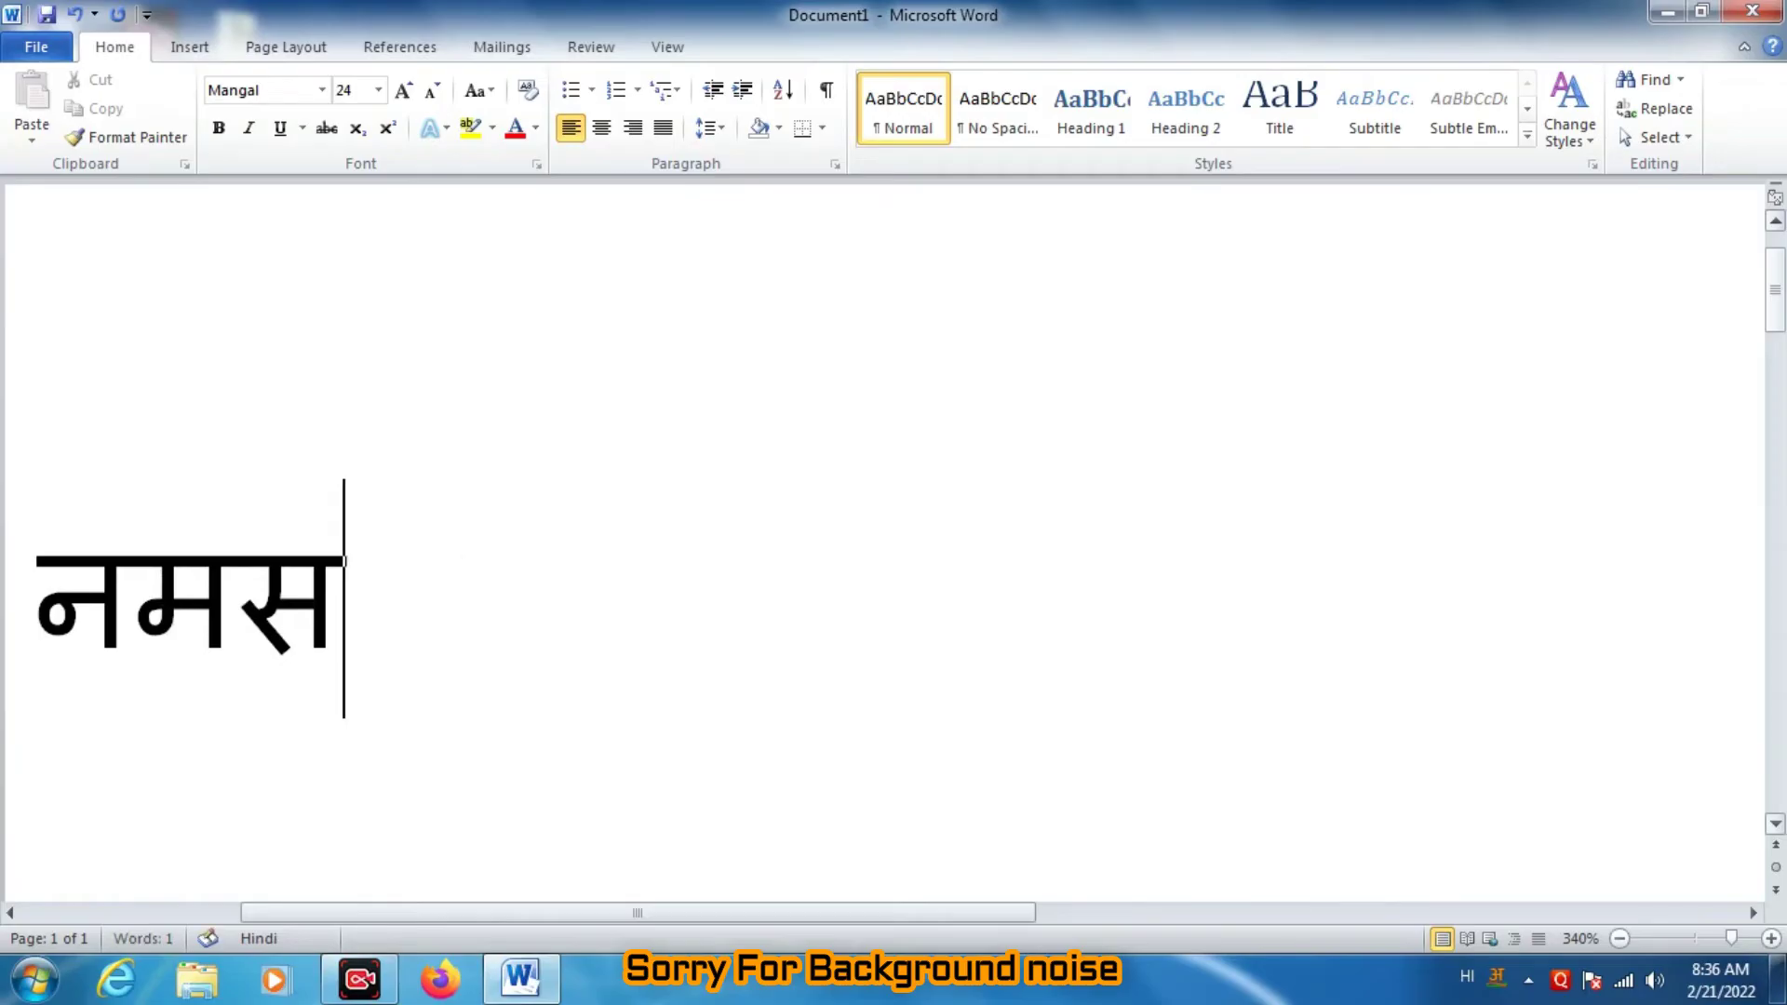
Step: Retype 'skar', choose the स्कार candidate to form नमस्कार, and select the word to check it
type("skar")
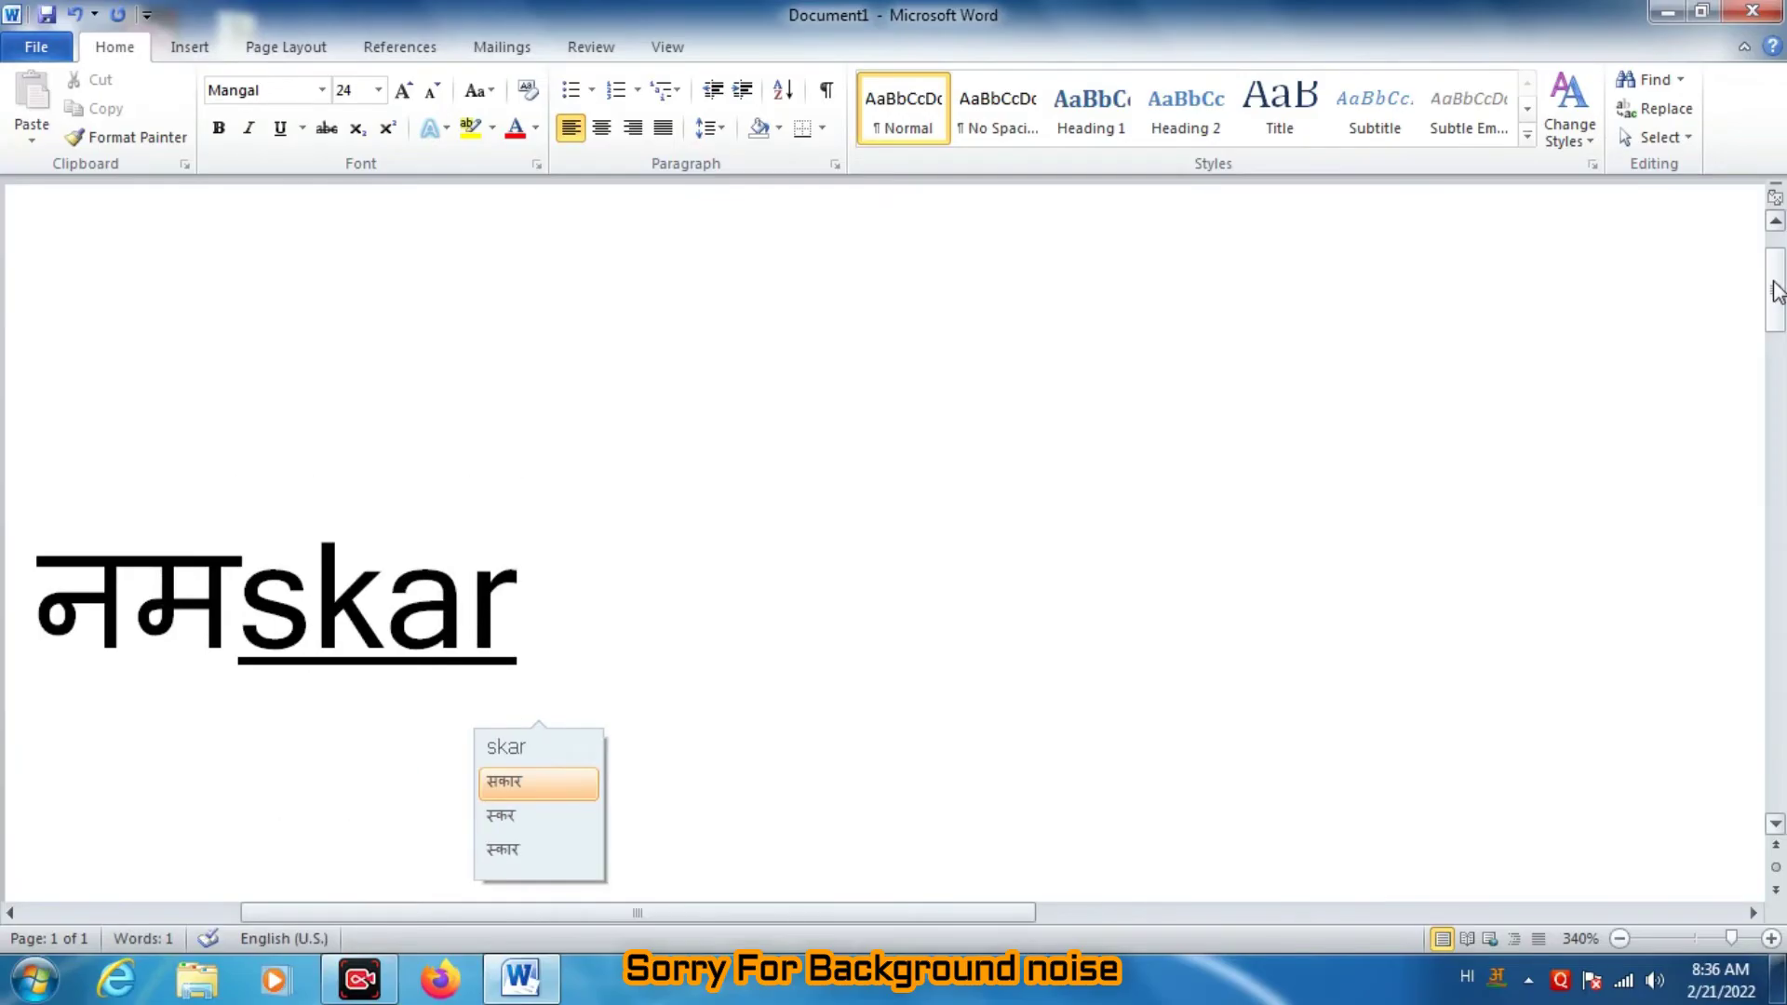
key("Down")
key("Down")
key("Return")
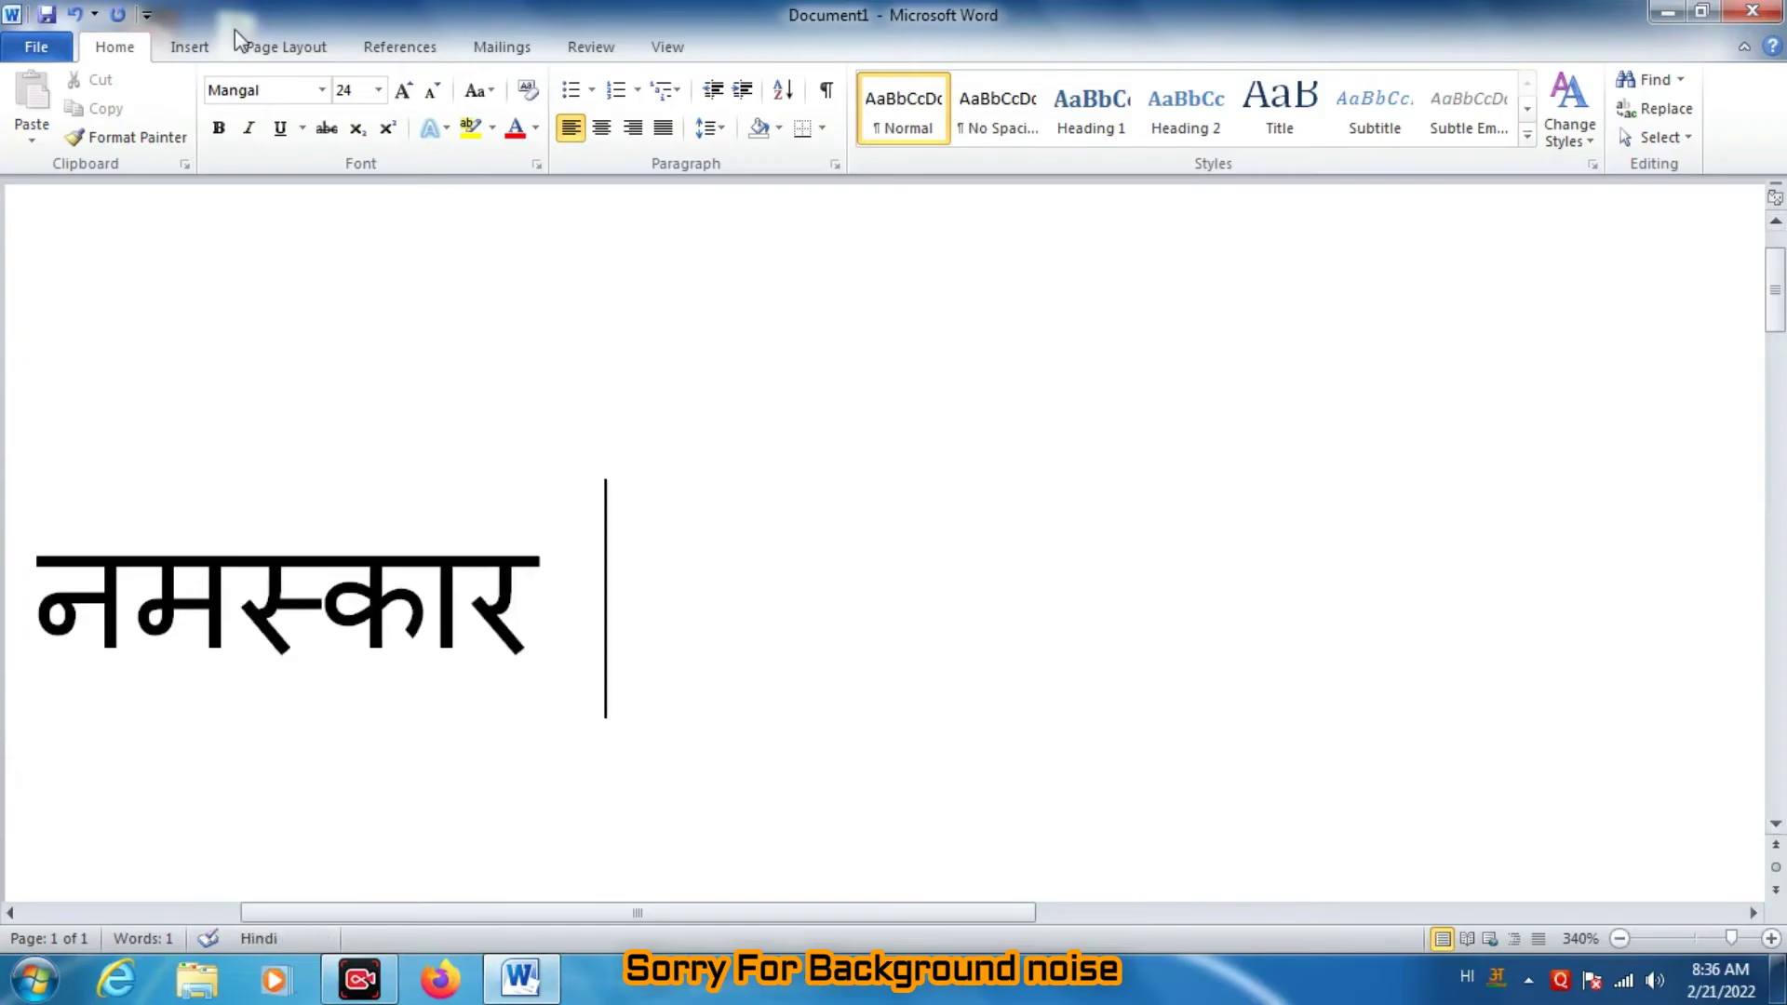
left_click(363, 569)
double_click(364, 570)
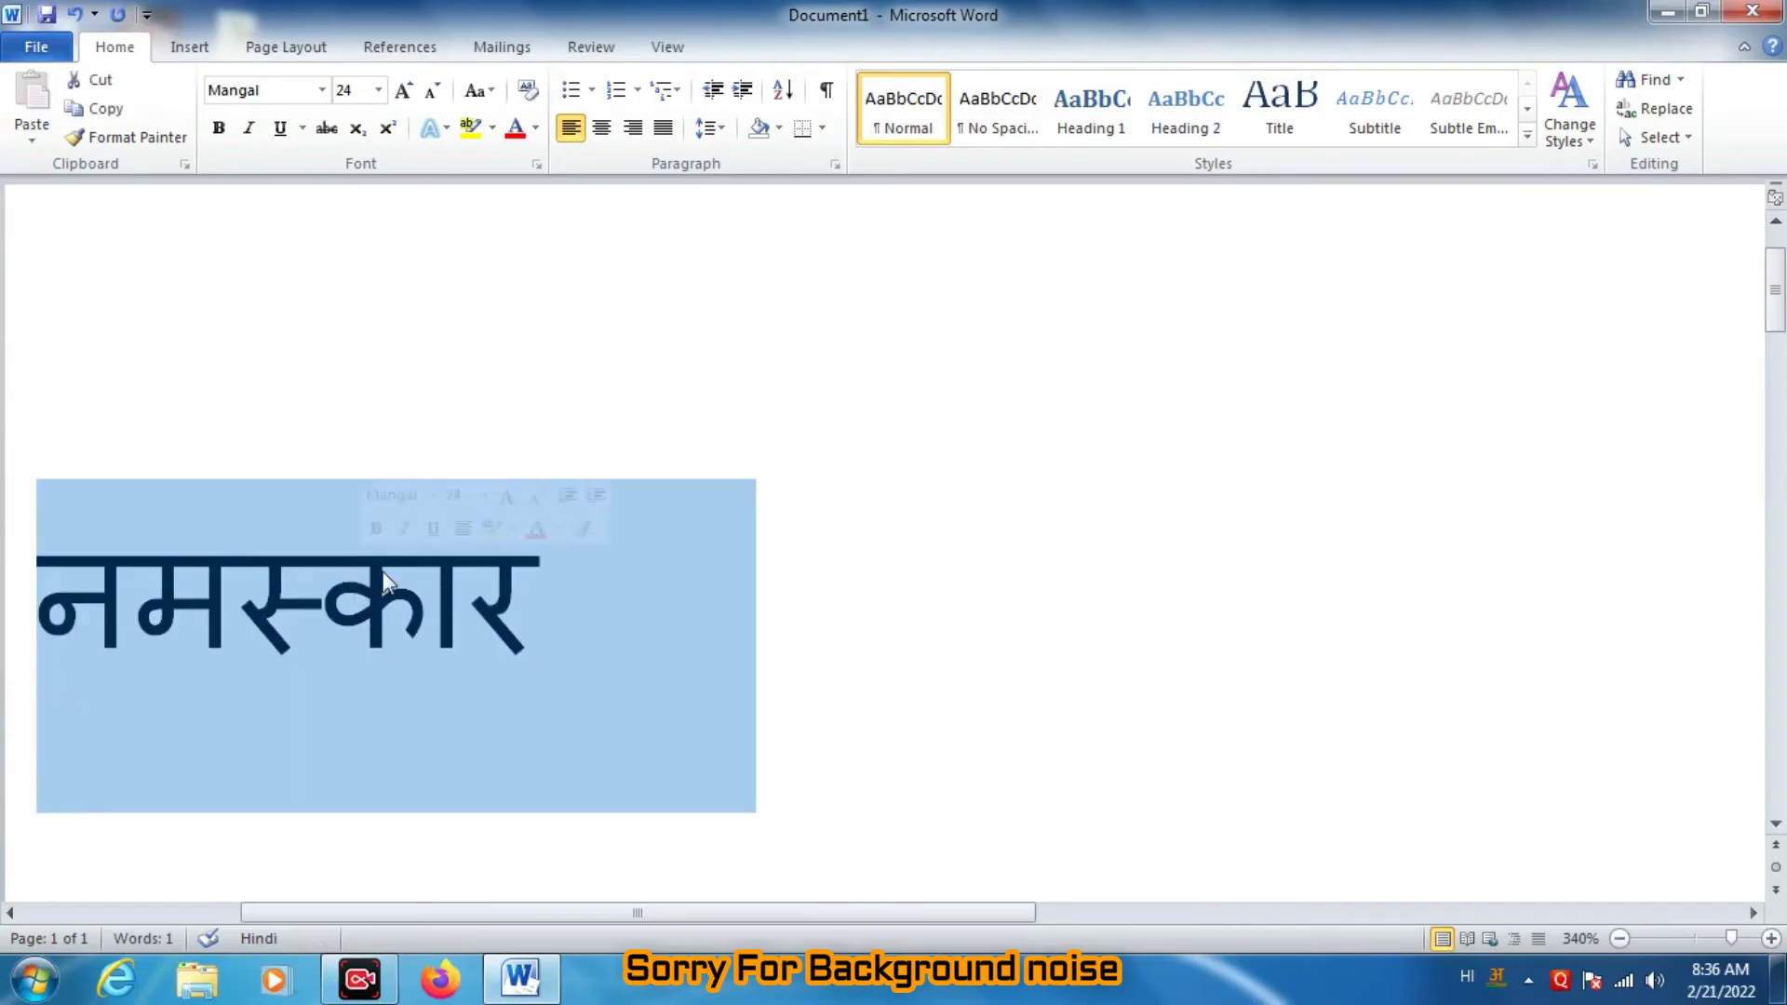
left_click(387, 582)
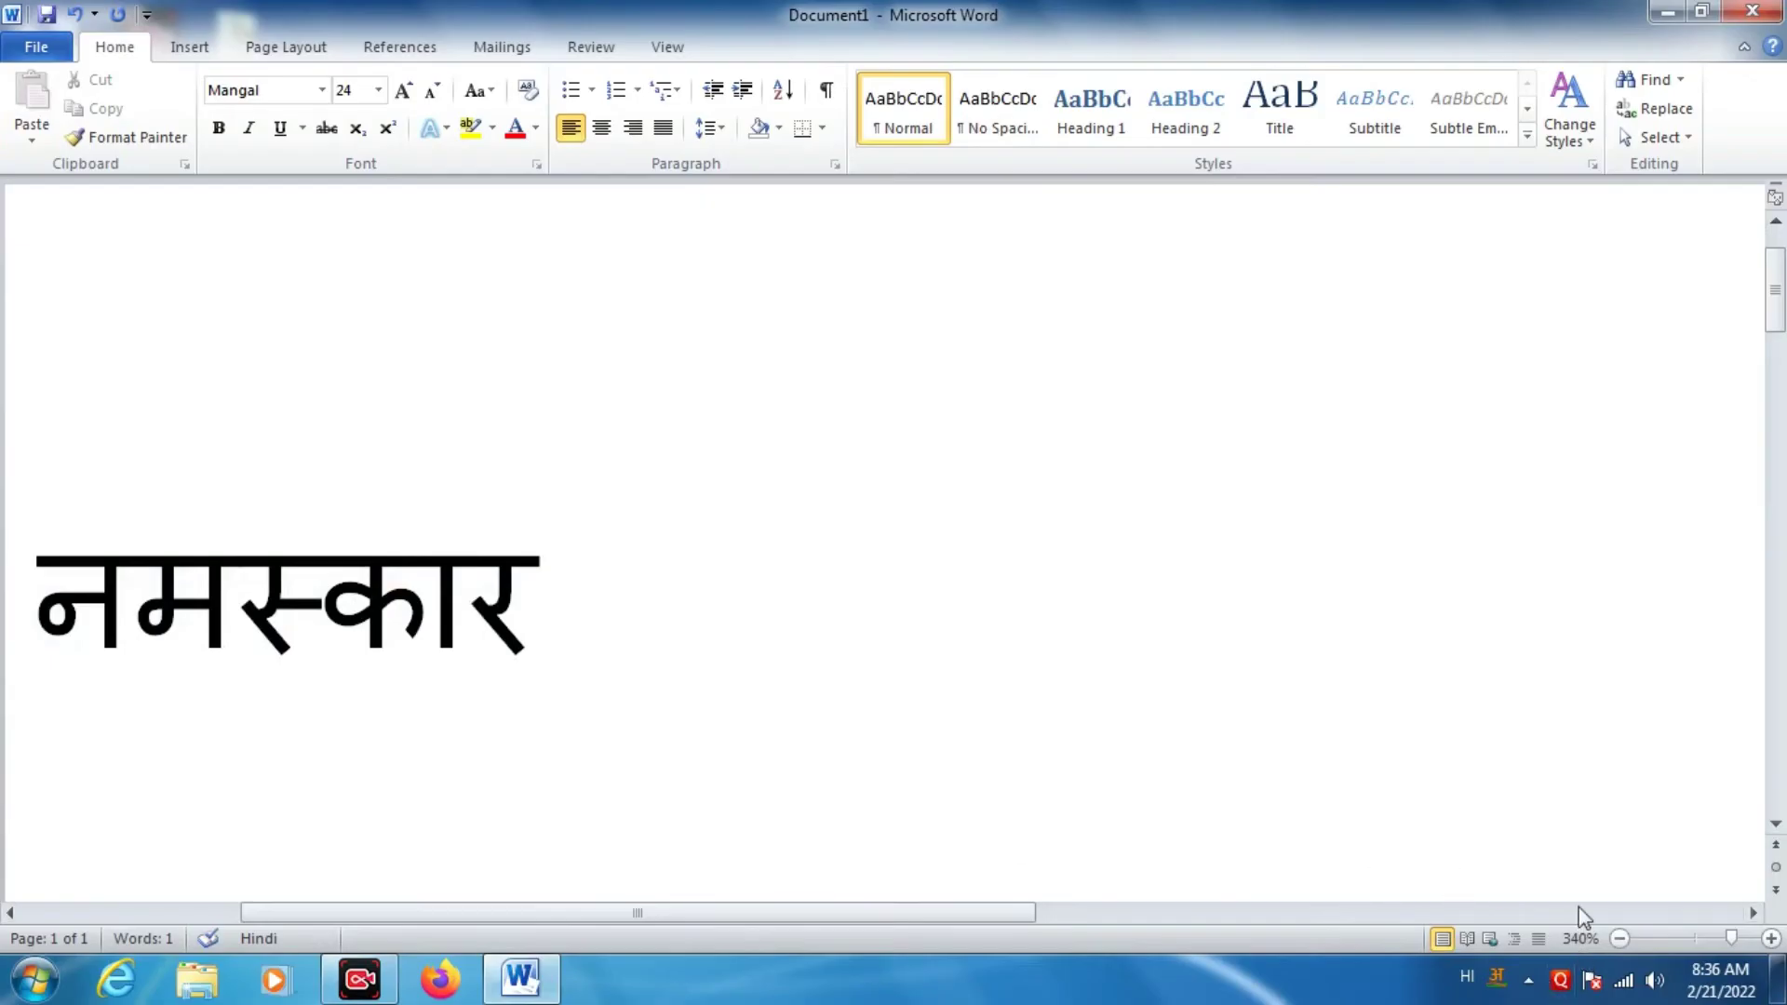
Step: Minimize Word to the taskbar and refresh the desktop
left_click(1666, 12)
right_click(978, 283)
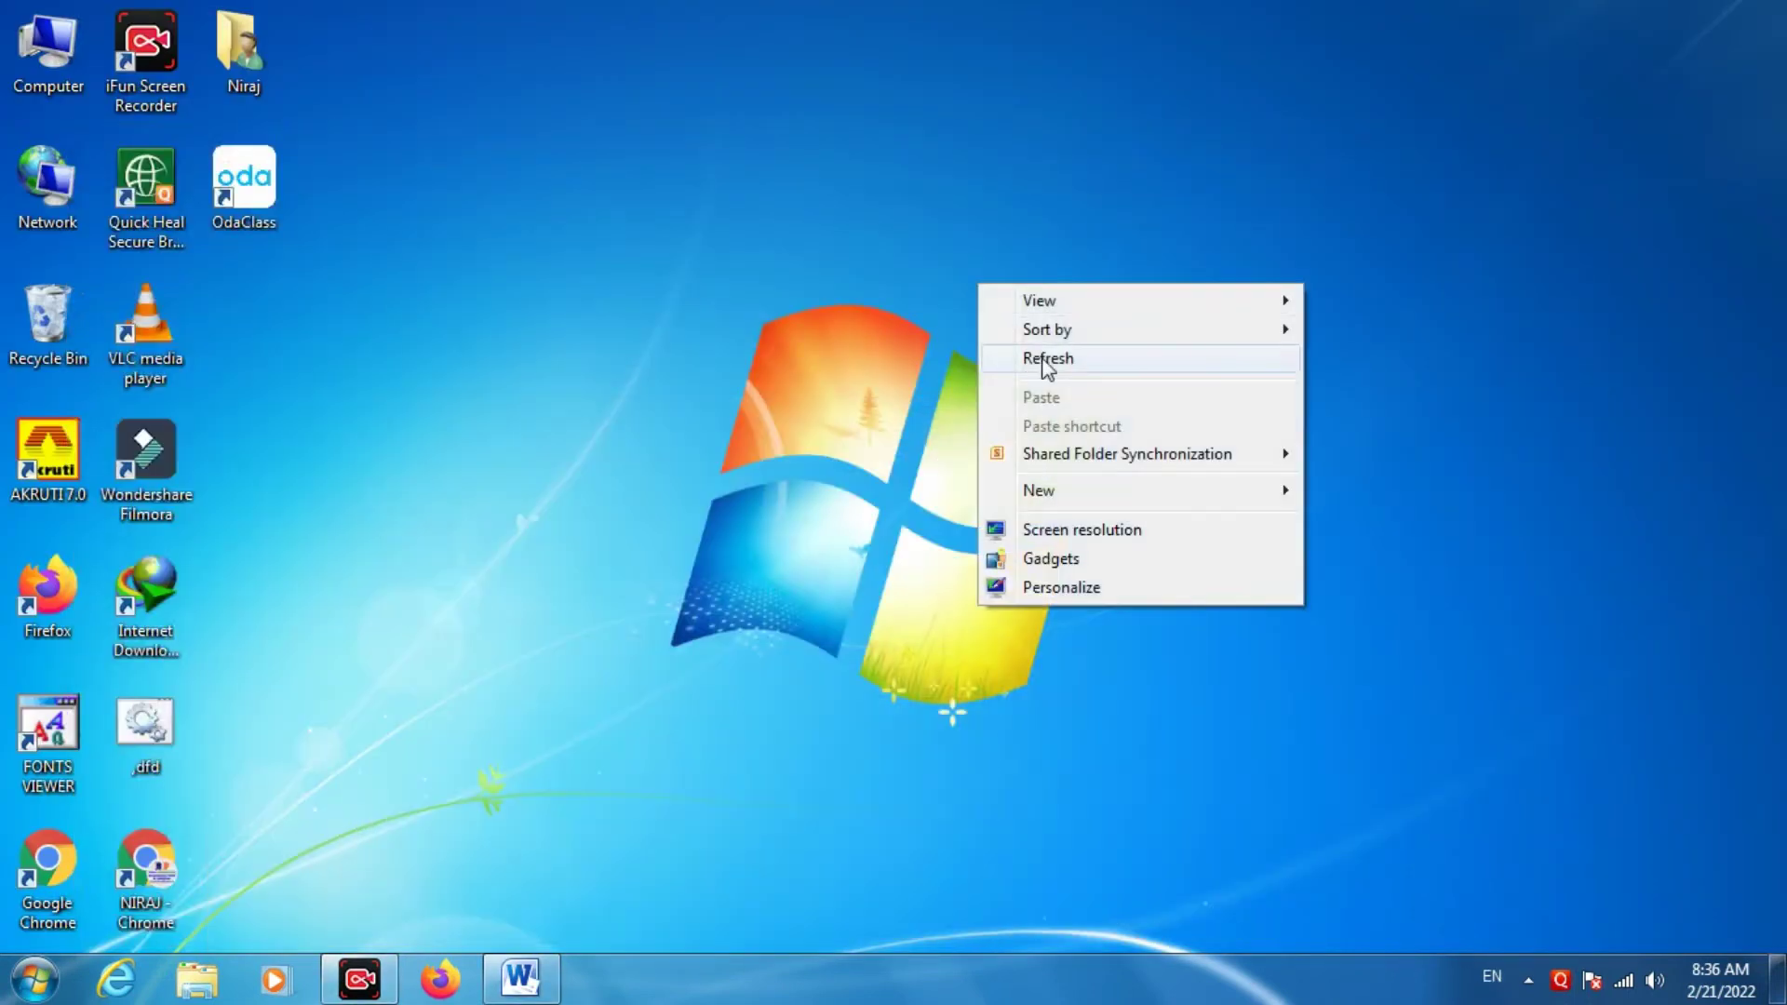
left_click(1046, 361)
Step: Refresh the desktop twice more, then bring up the Start menu
key("super")
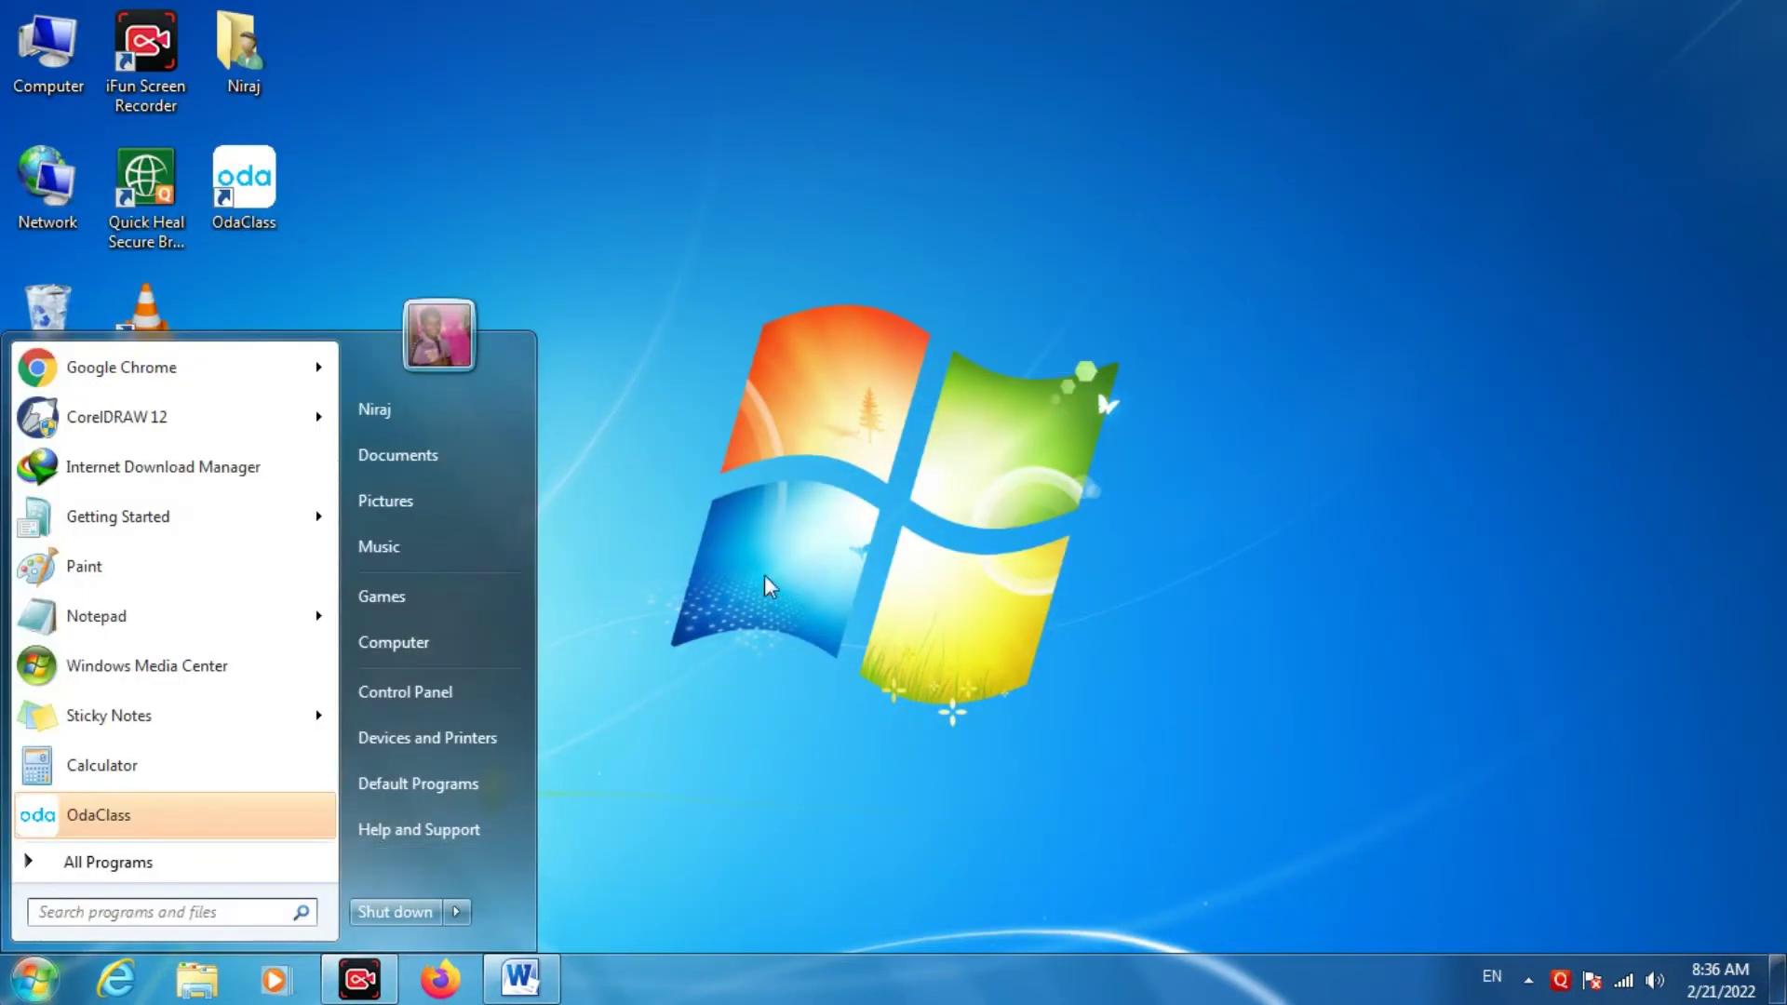
left_click(709, 377)
right_click(466, 338)
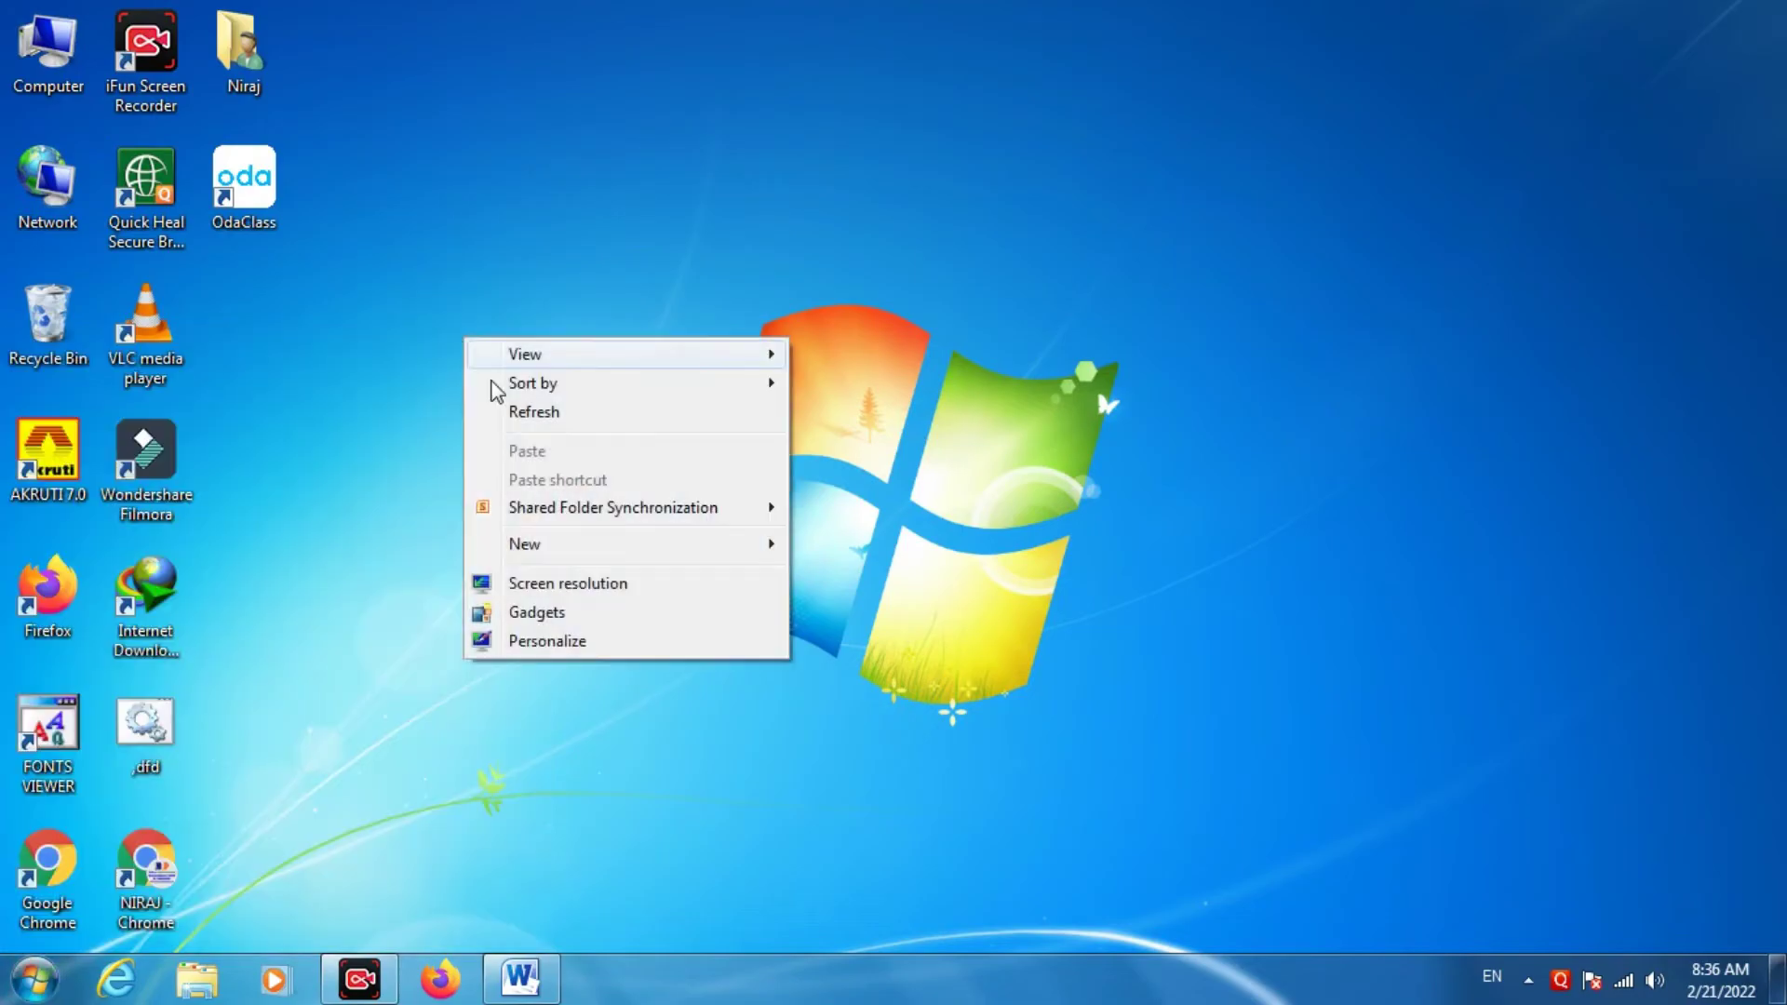
left_click(518, 422)
right_click(519, 422)
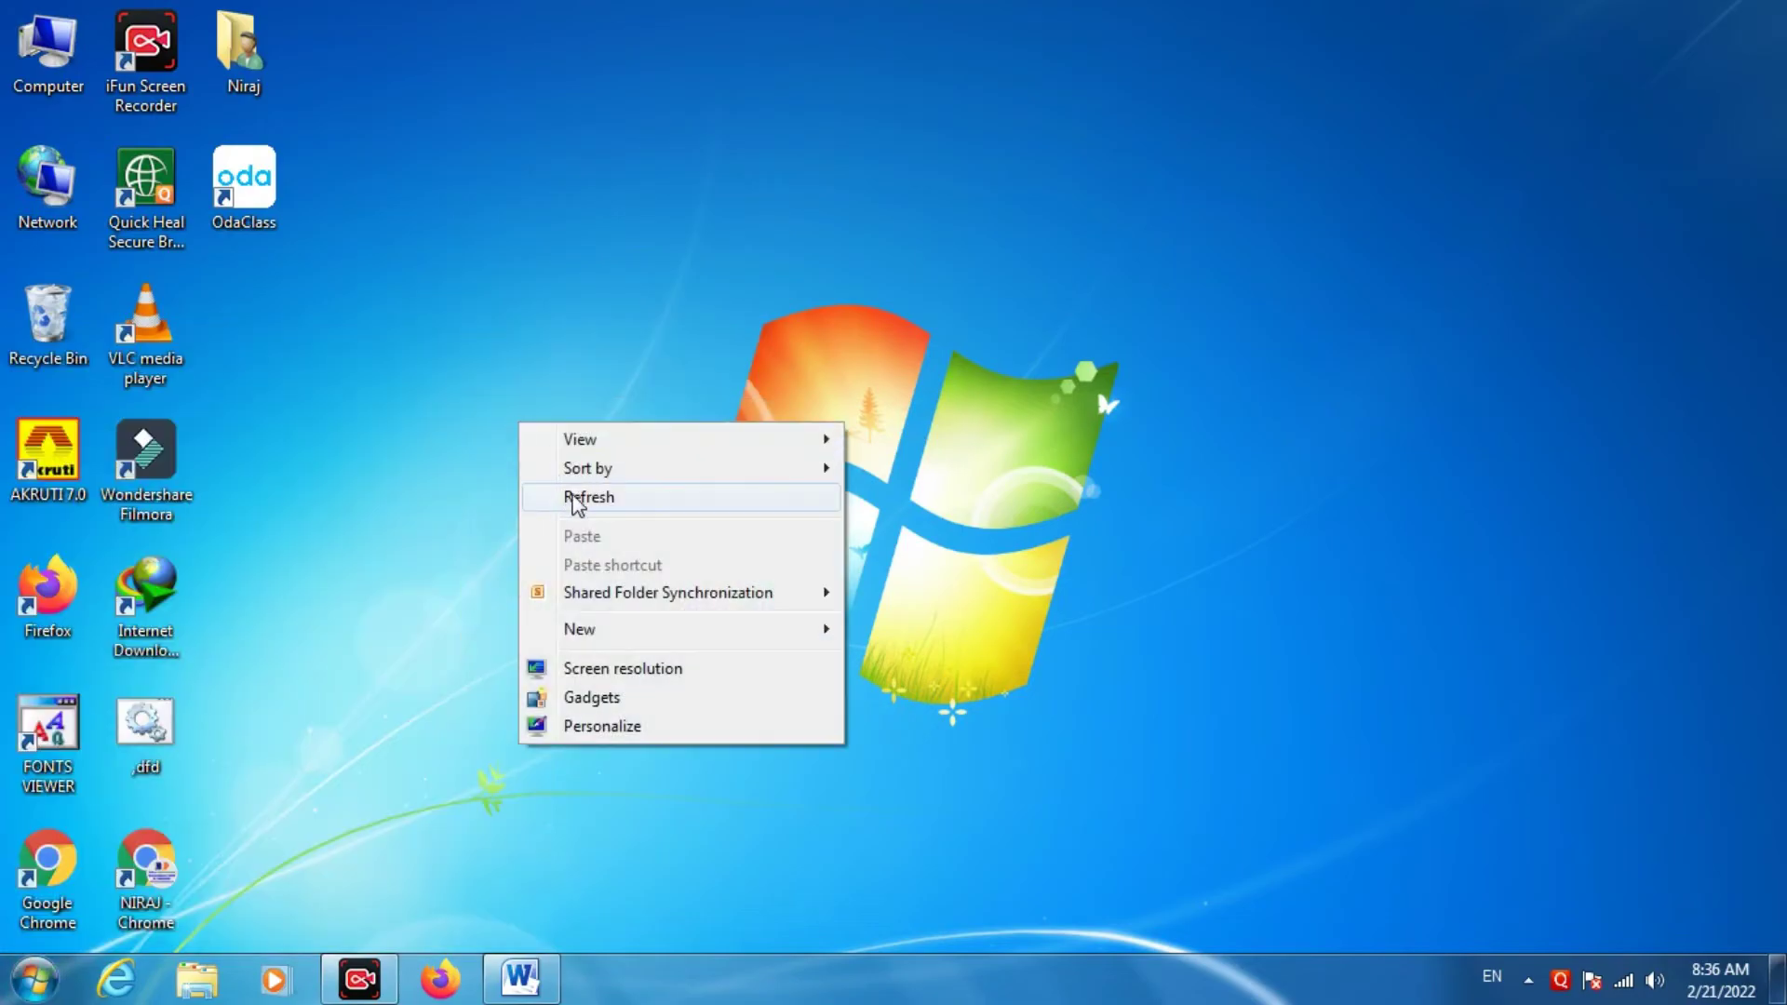
left_click(577, 498)
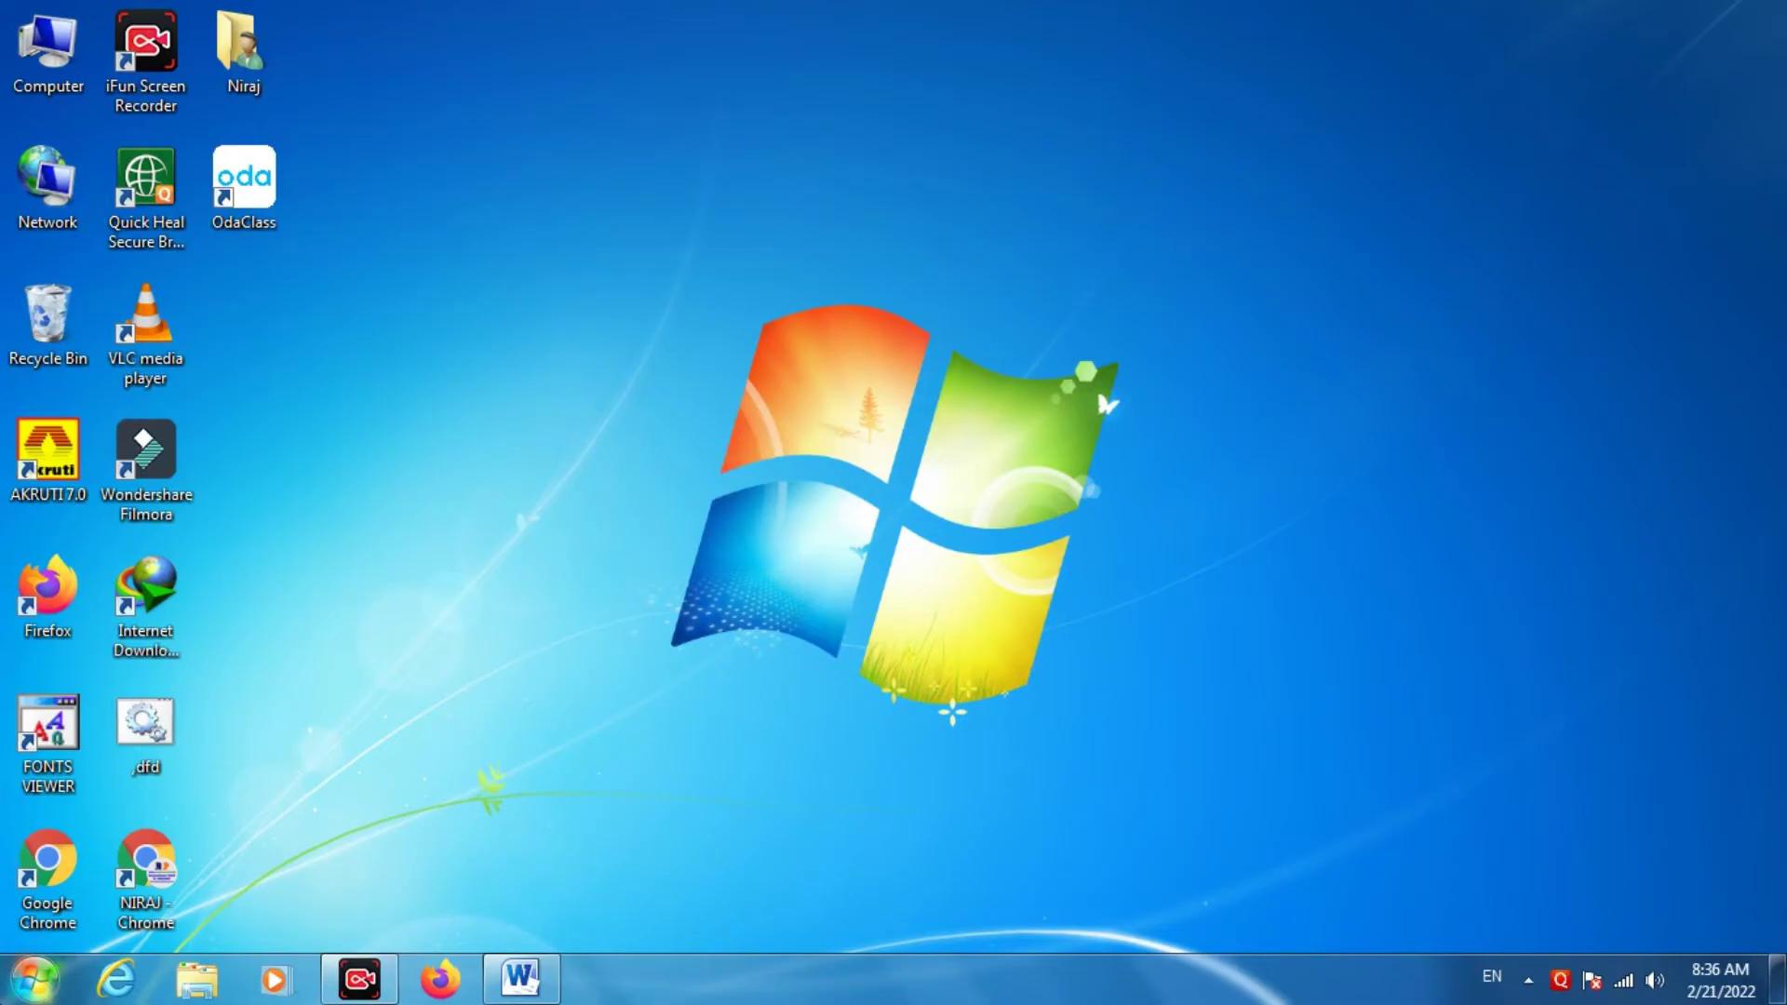
left_click(33, 980)
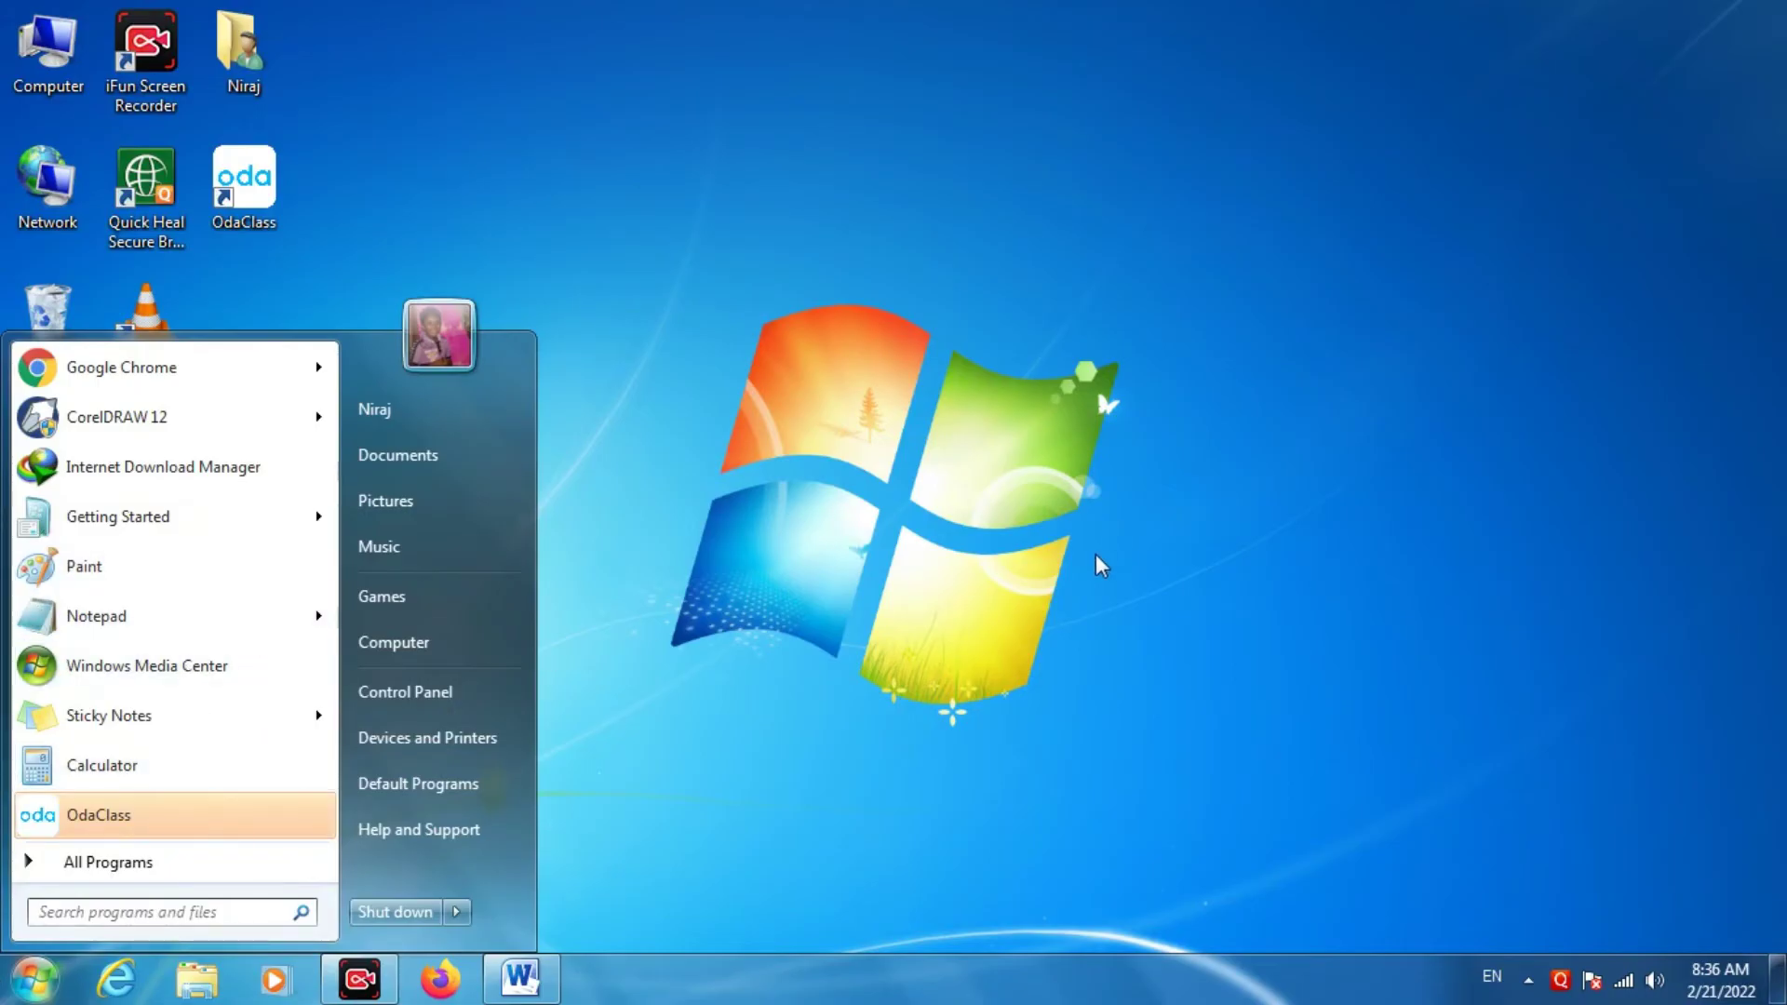
Step: Search 'control' from the Start menu and launch Control Panel
type("co")
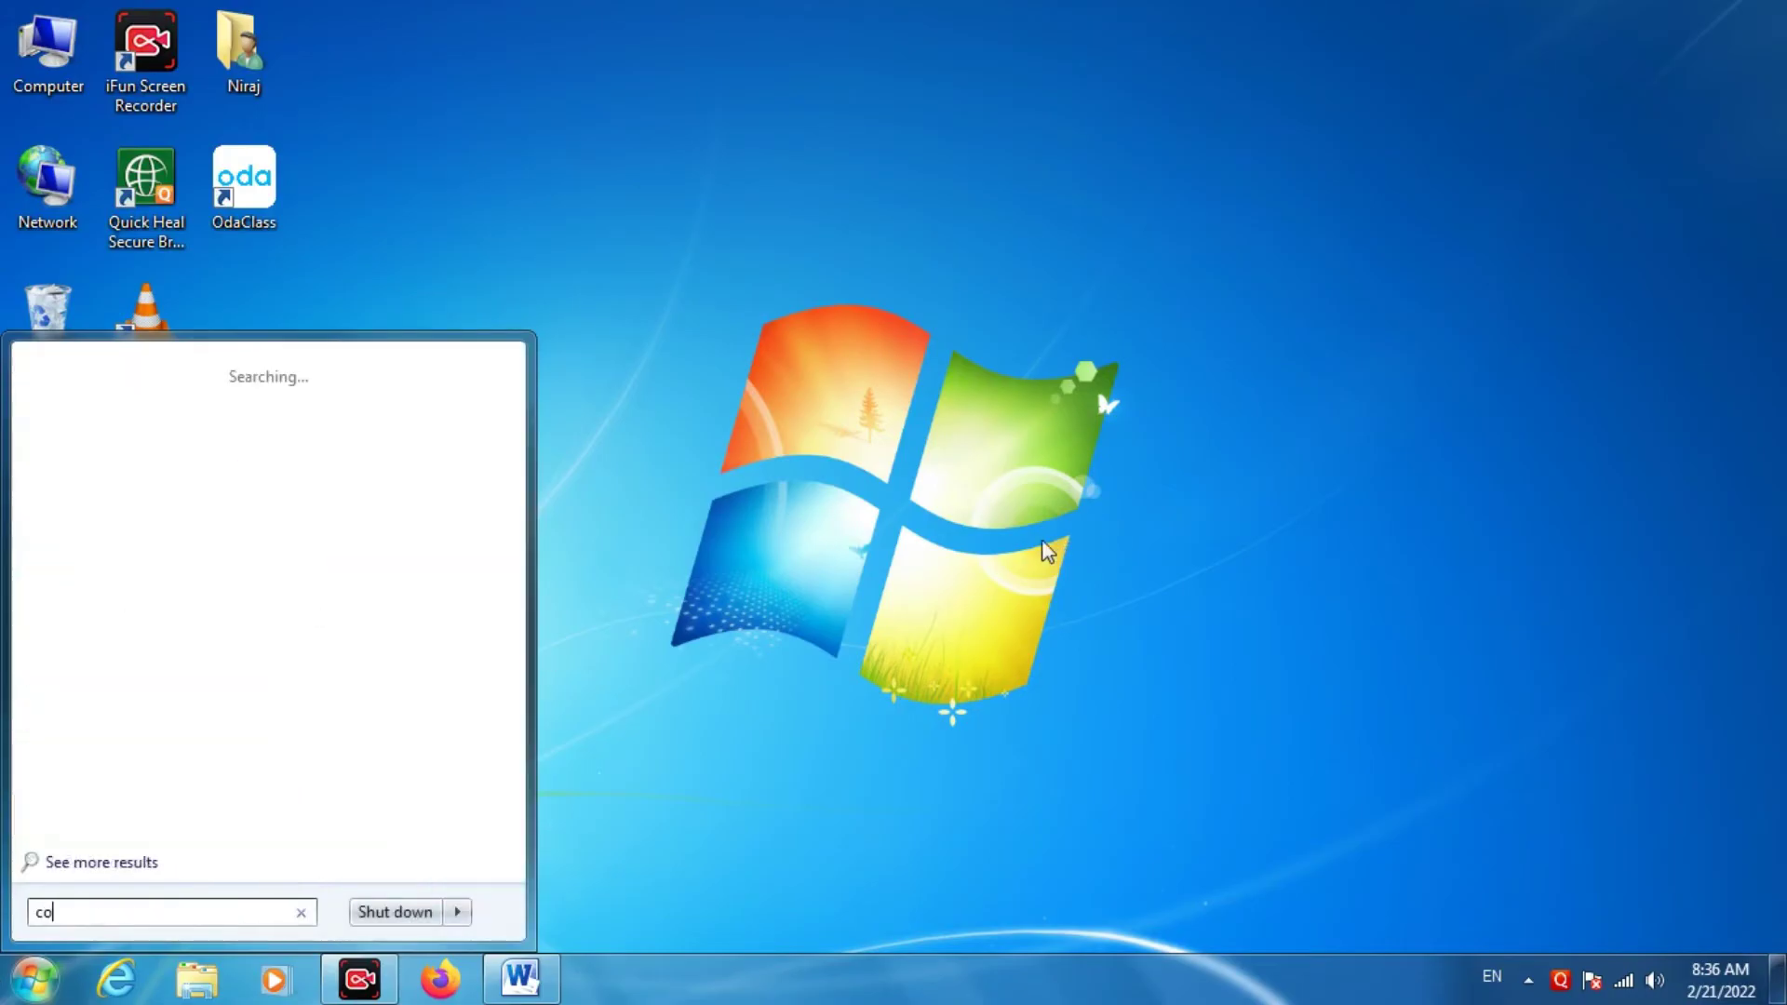
type("ntrol")
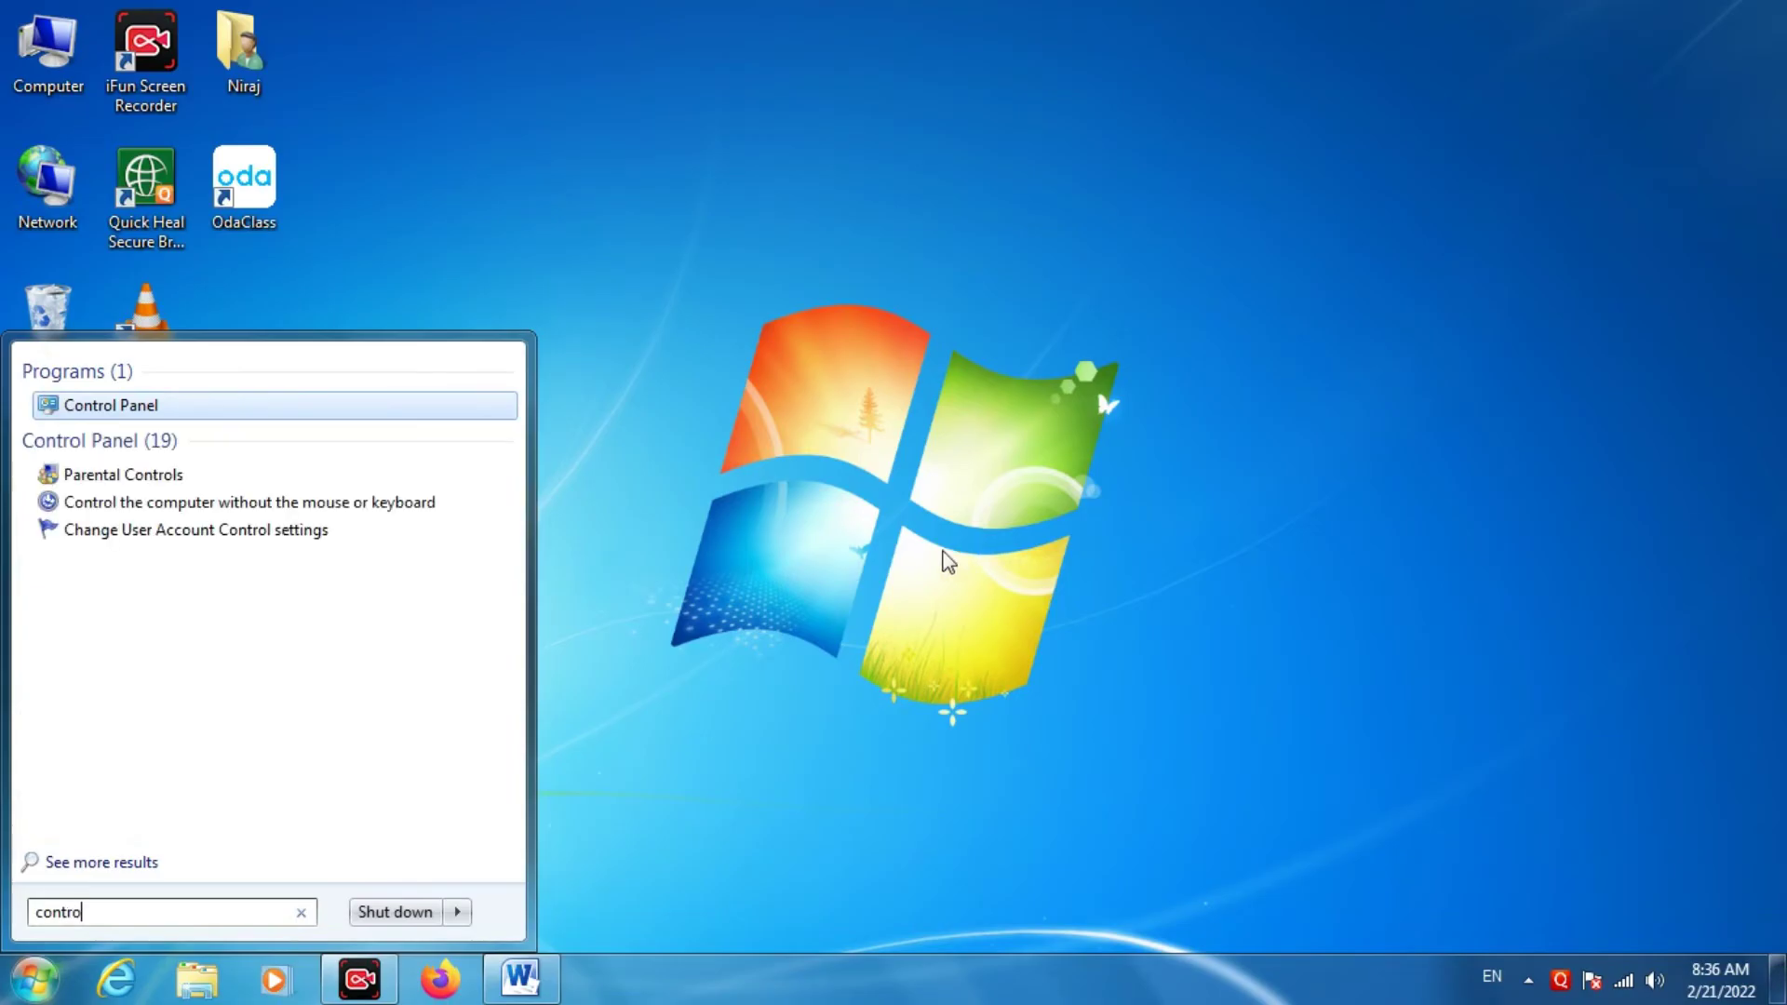
left_click(128, 405)
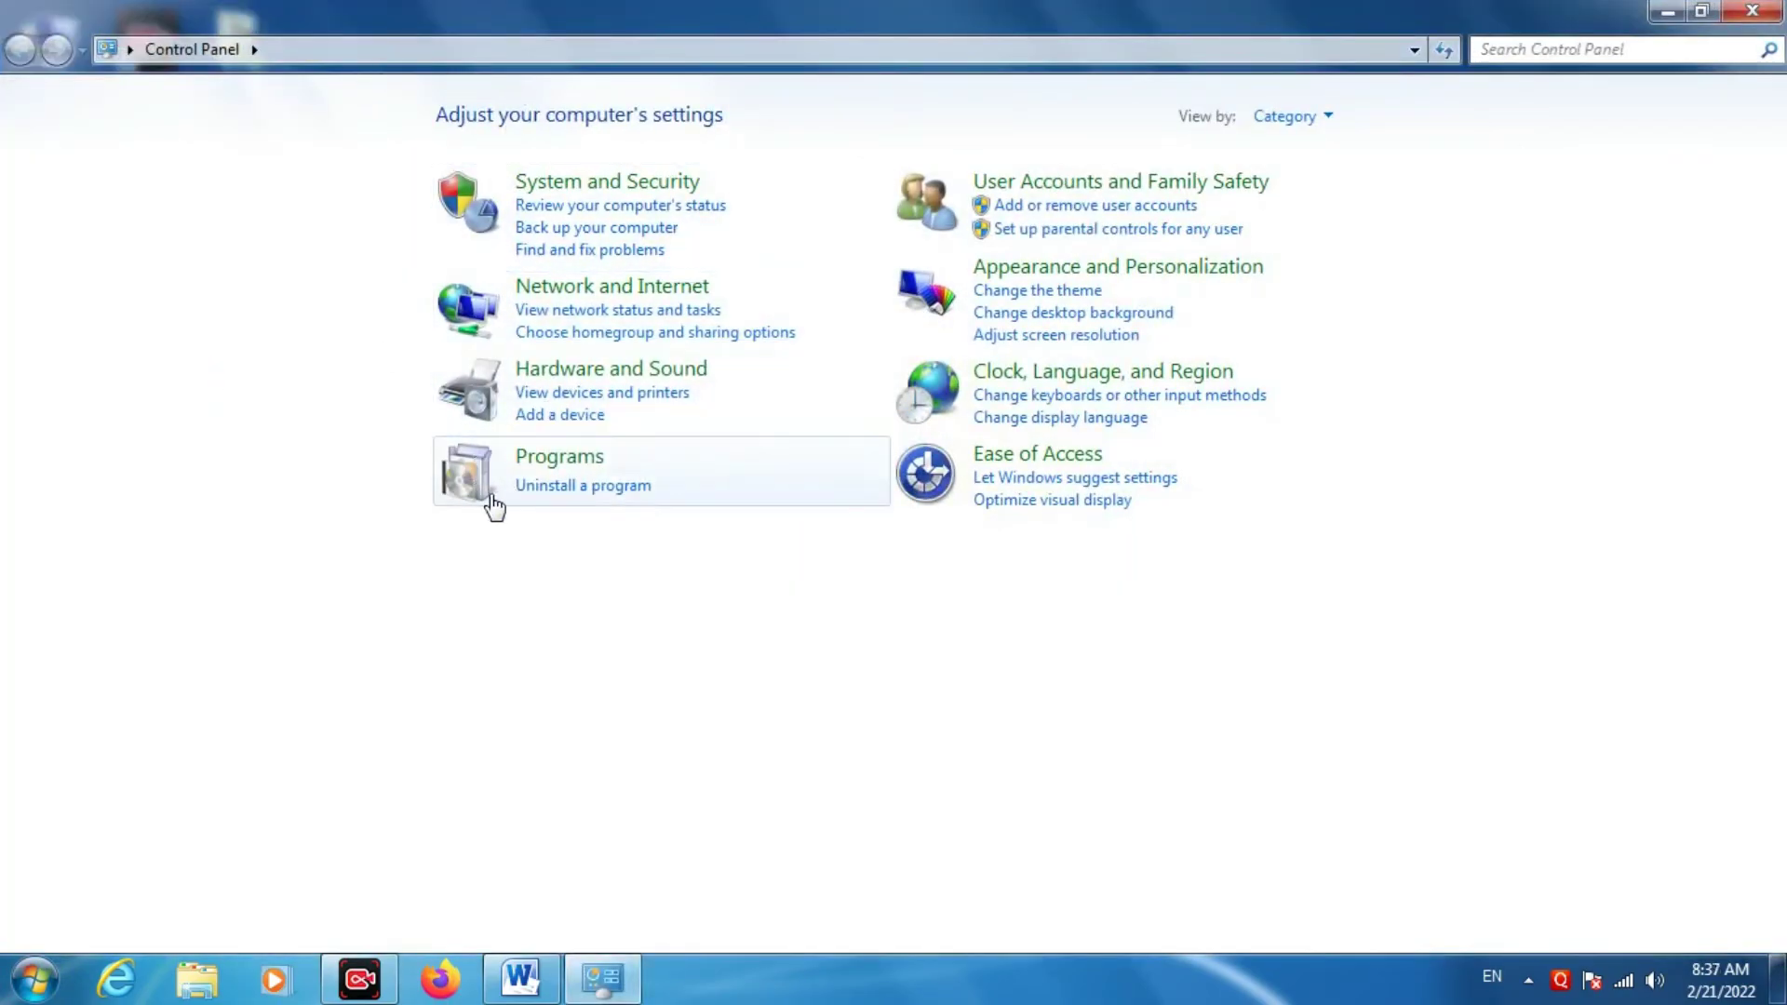
Step: Go to Programs > Uninstall a program and launch 'Turn Windows features on or off'
left_click(552, 494)
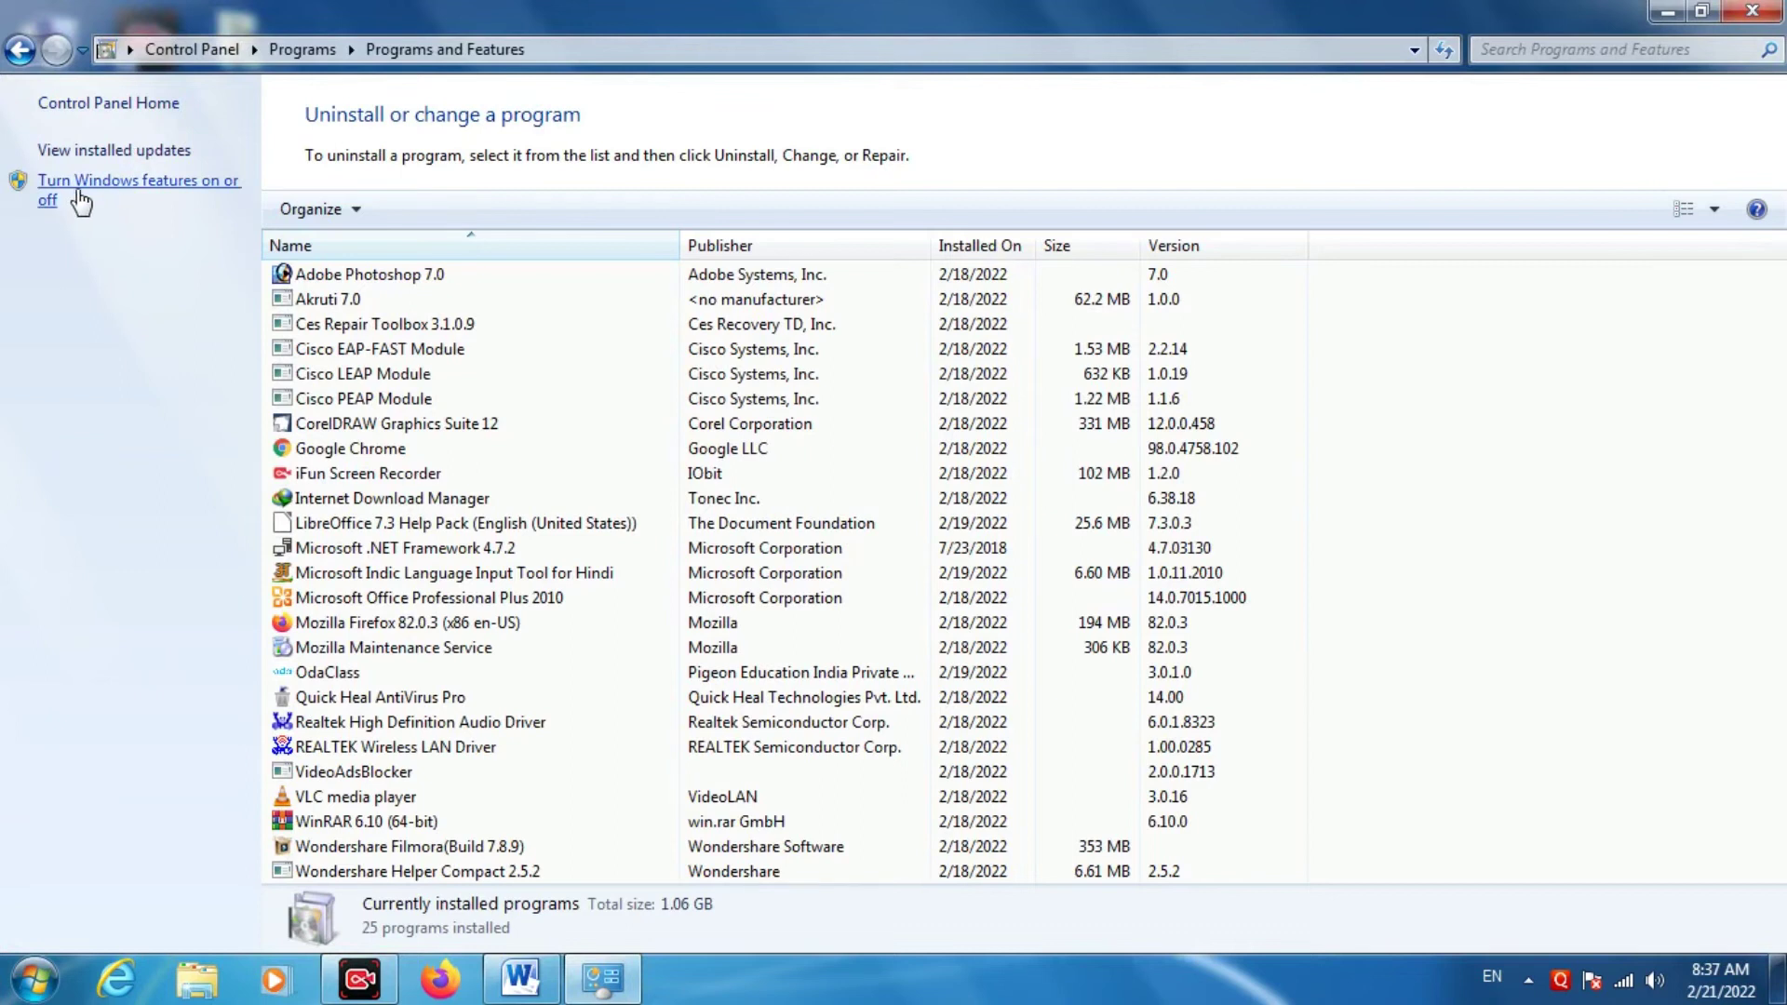
left_click(82, 200)
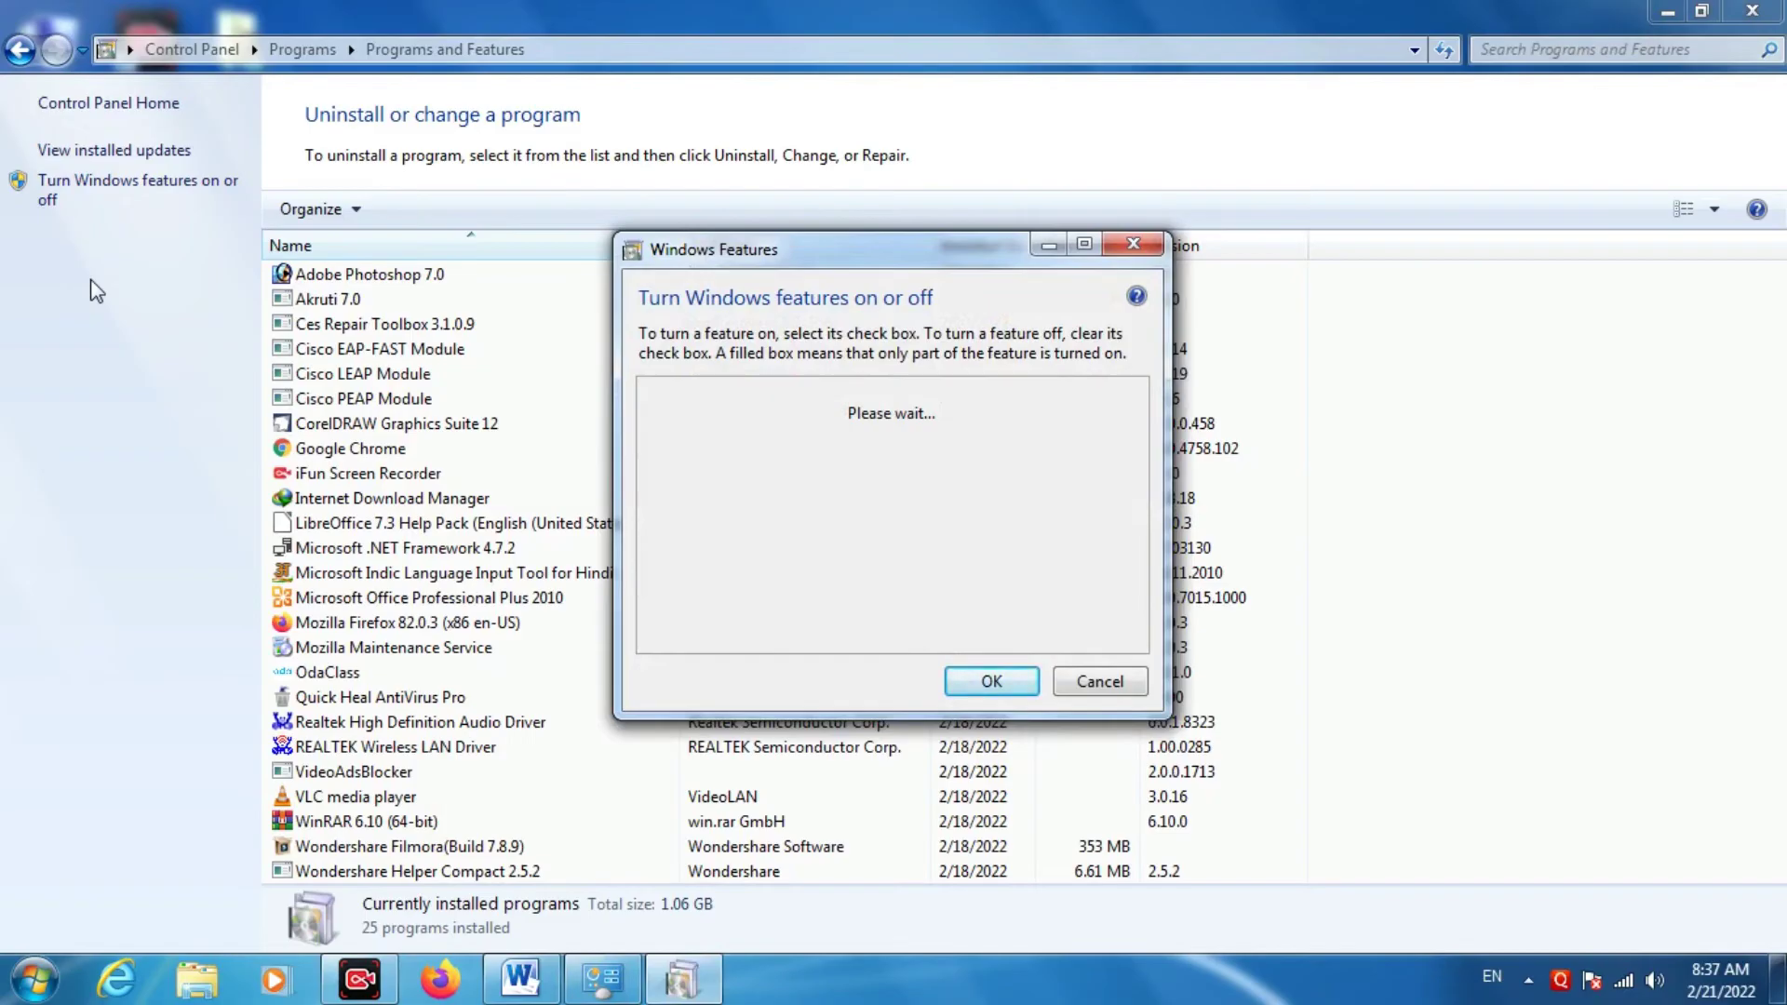
Step: Enable Microsoft .NET Framework 3.5.1, confirm with OK, and close Programs and Features
left_click(1082, 246)
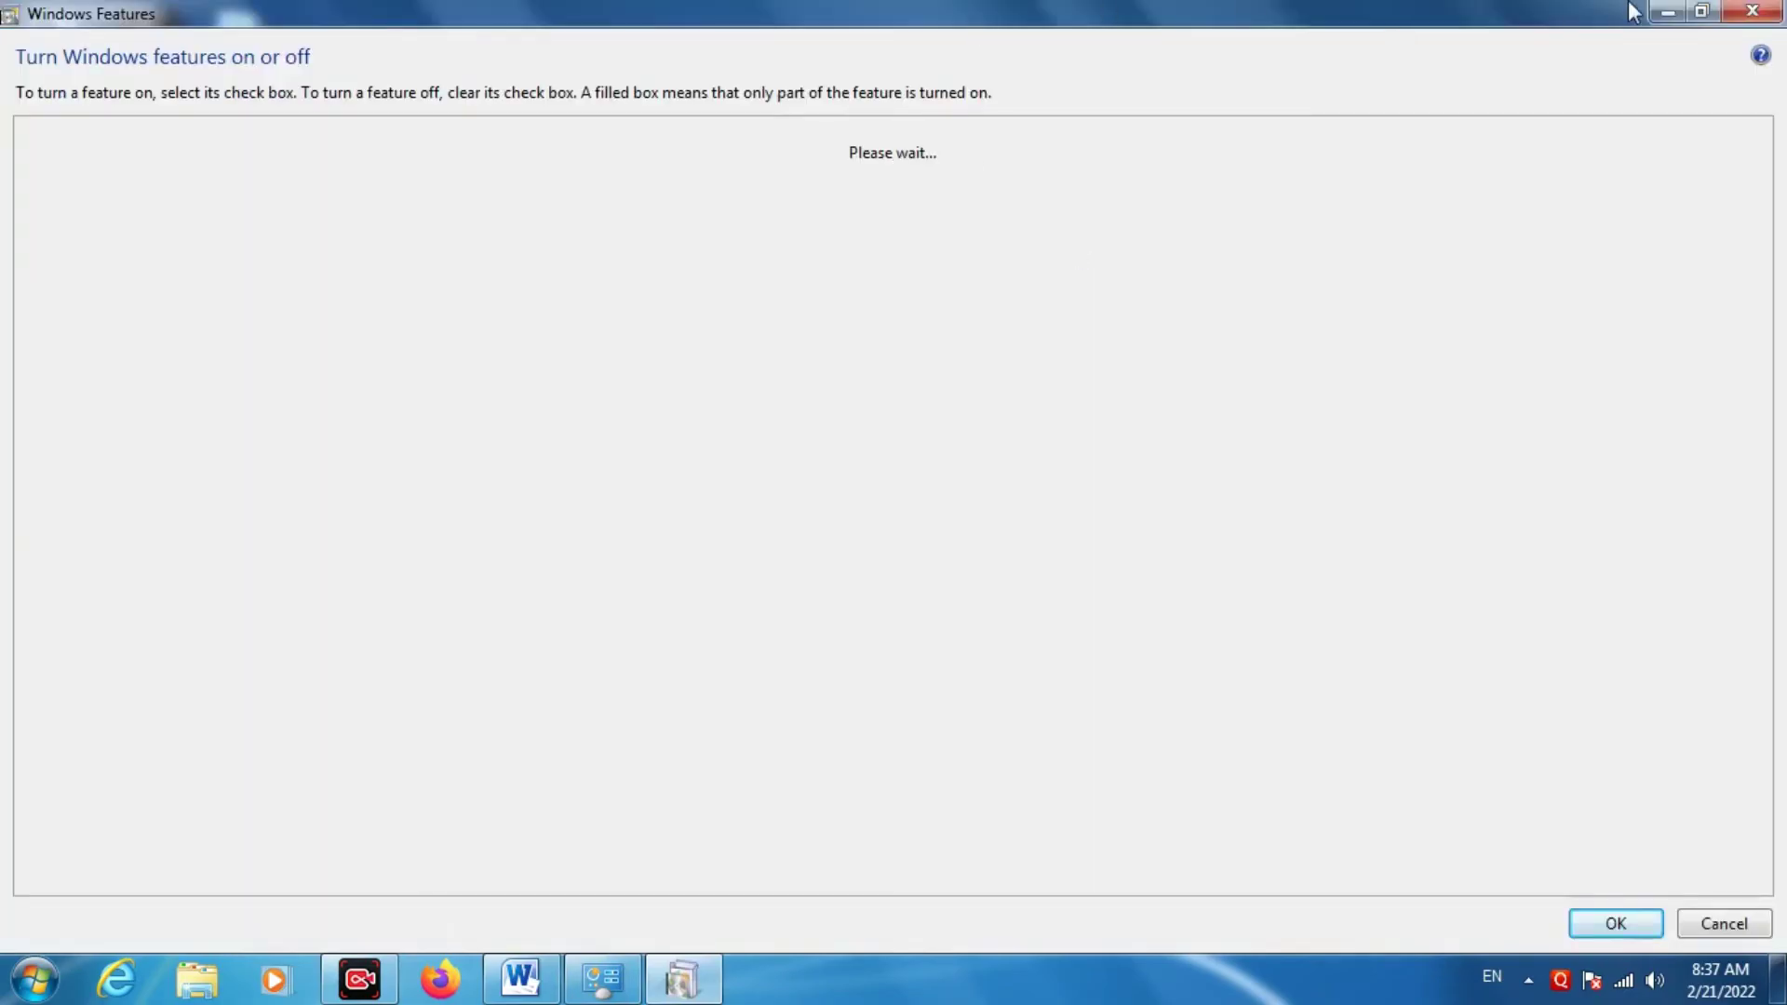
left_click(1701, 11)
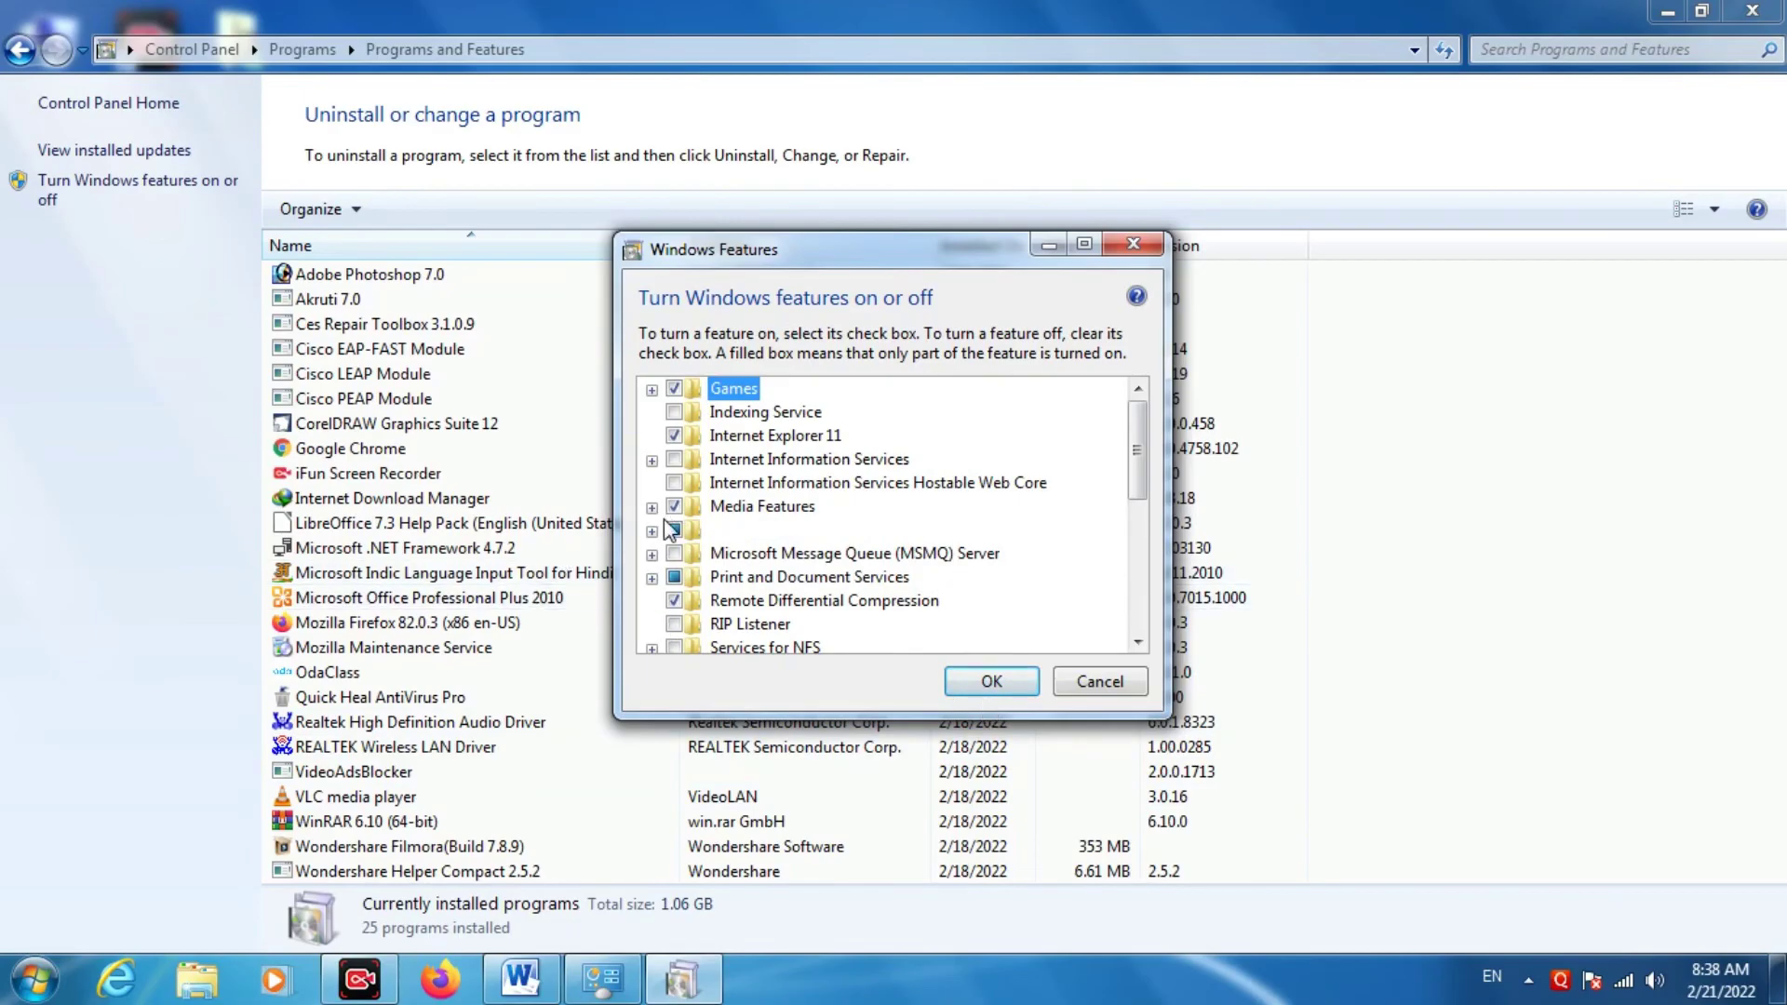
left_click(674, 530)
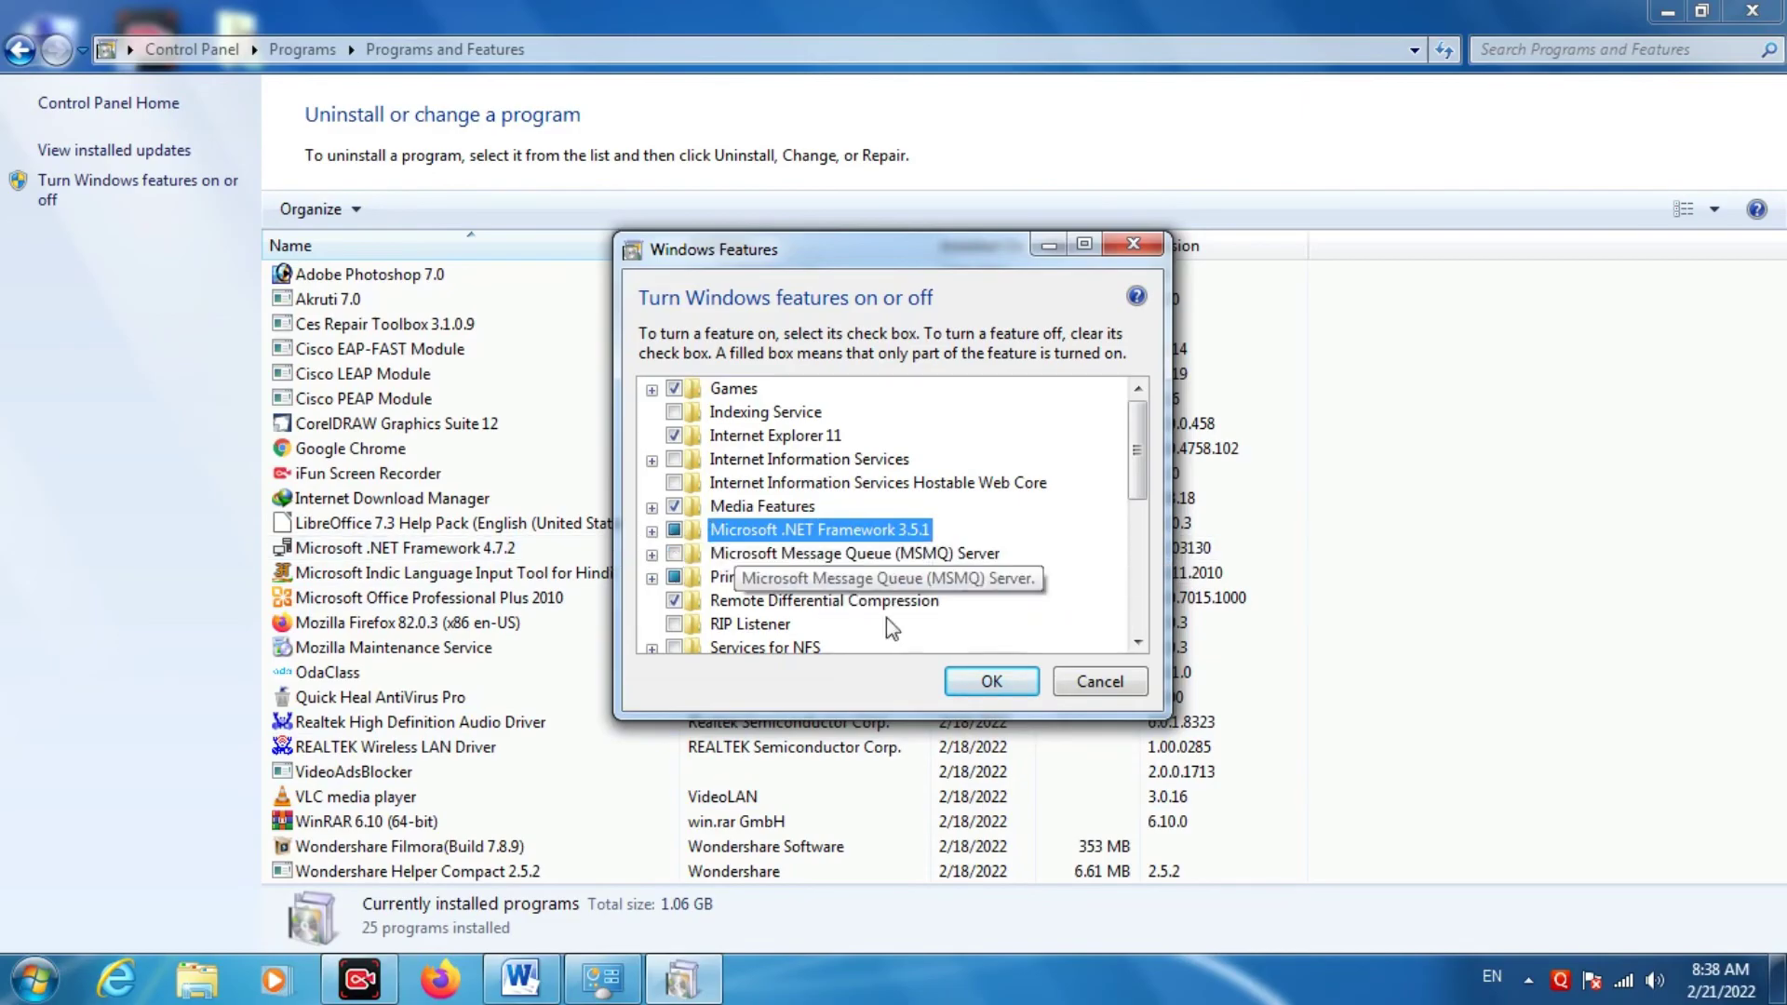
left_click(989, 681)
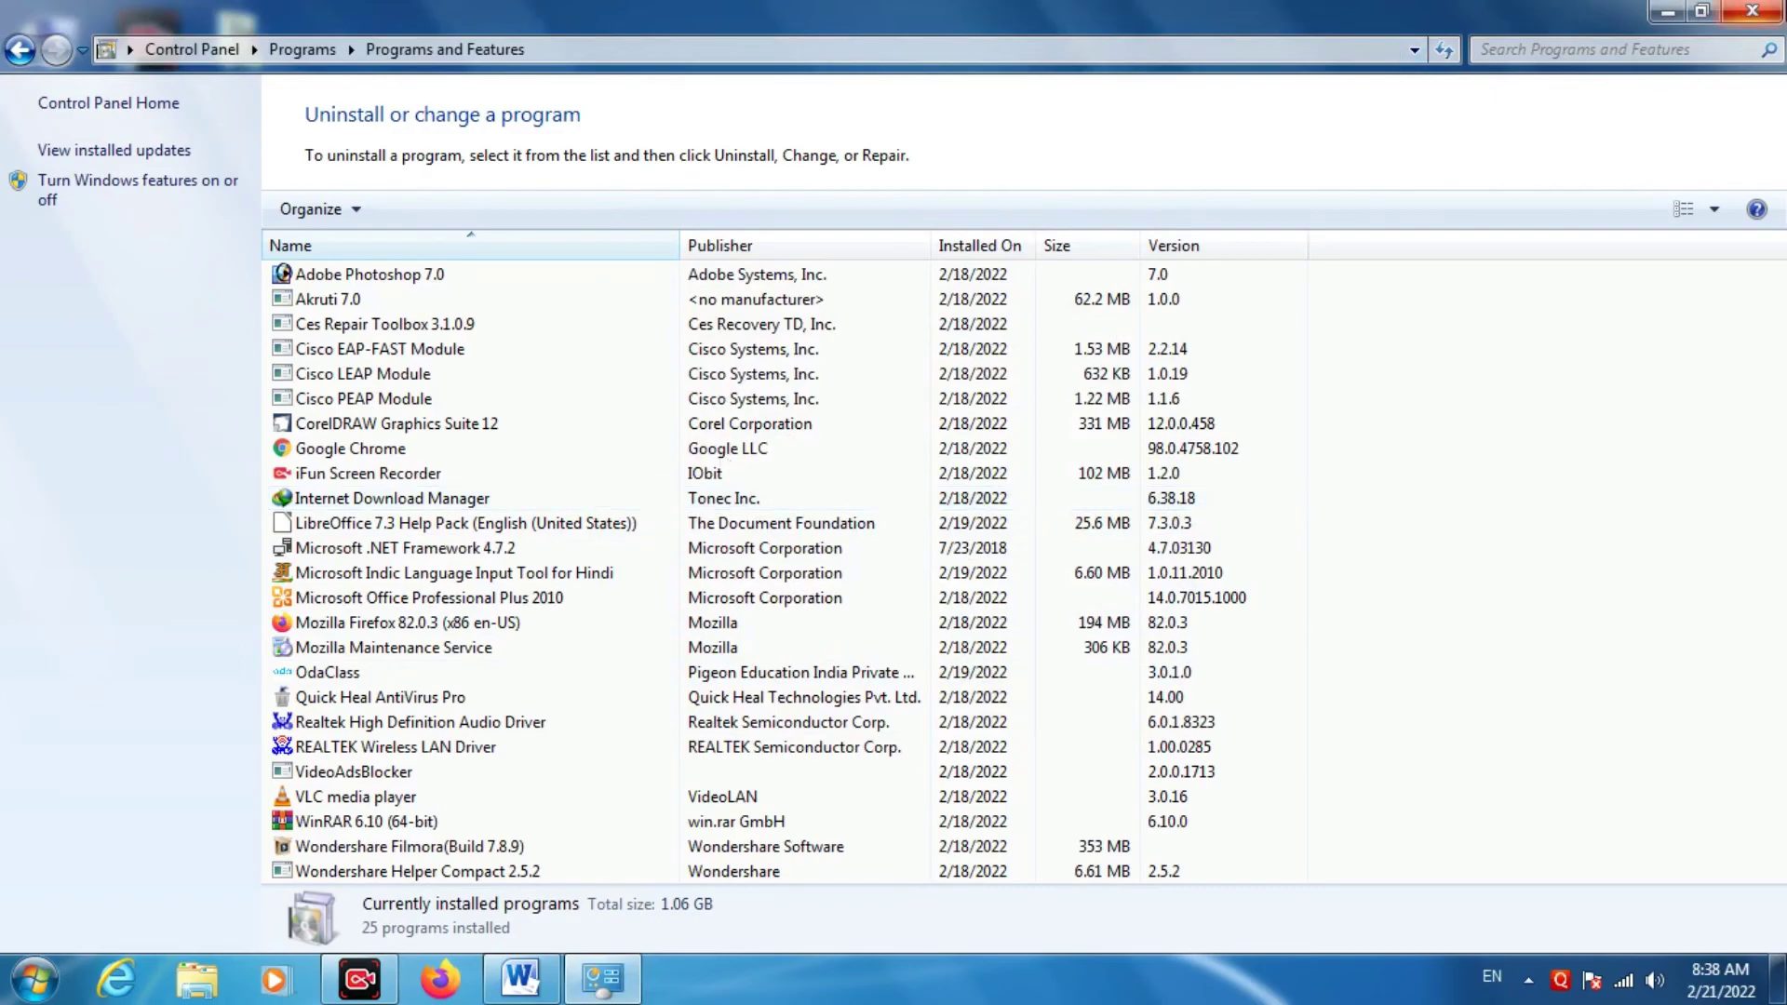
left_click(1753, 12)
right_click(964, 181)
left_click(1014, 252)
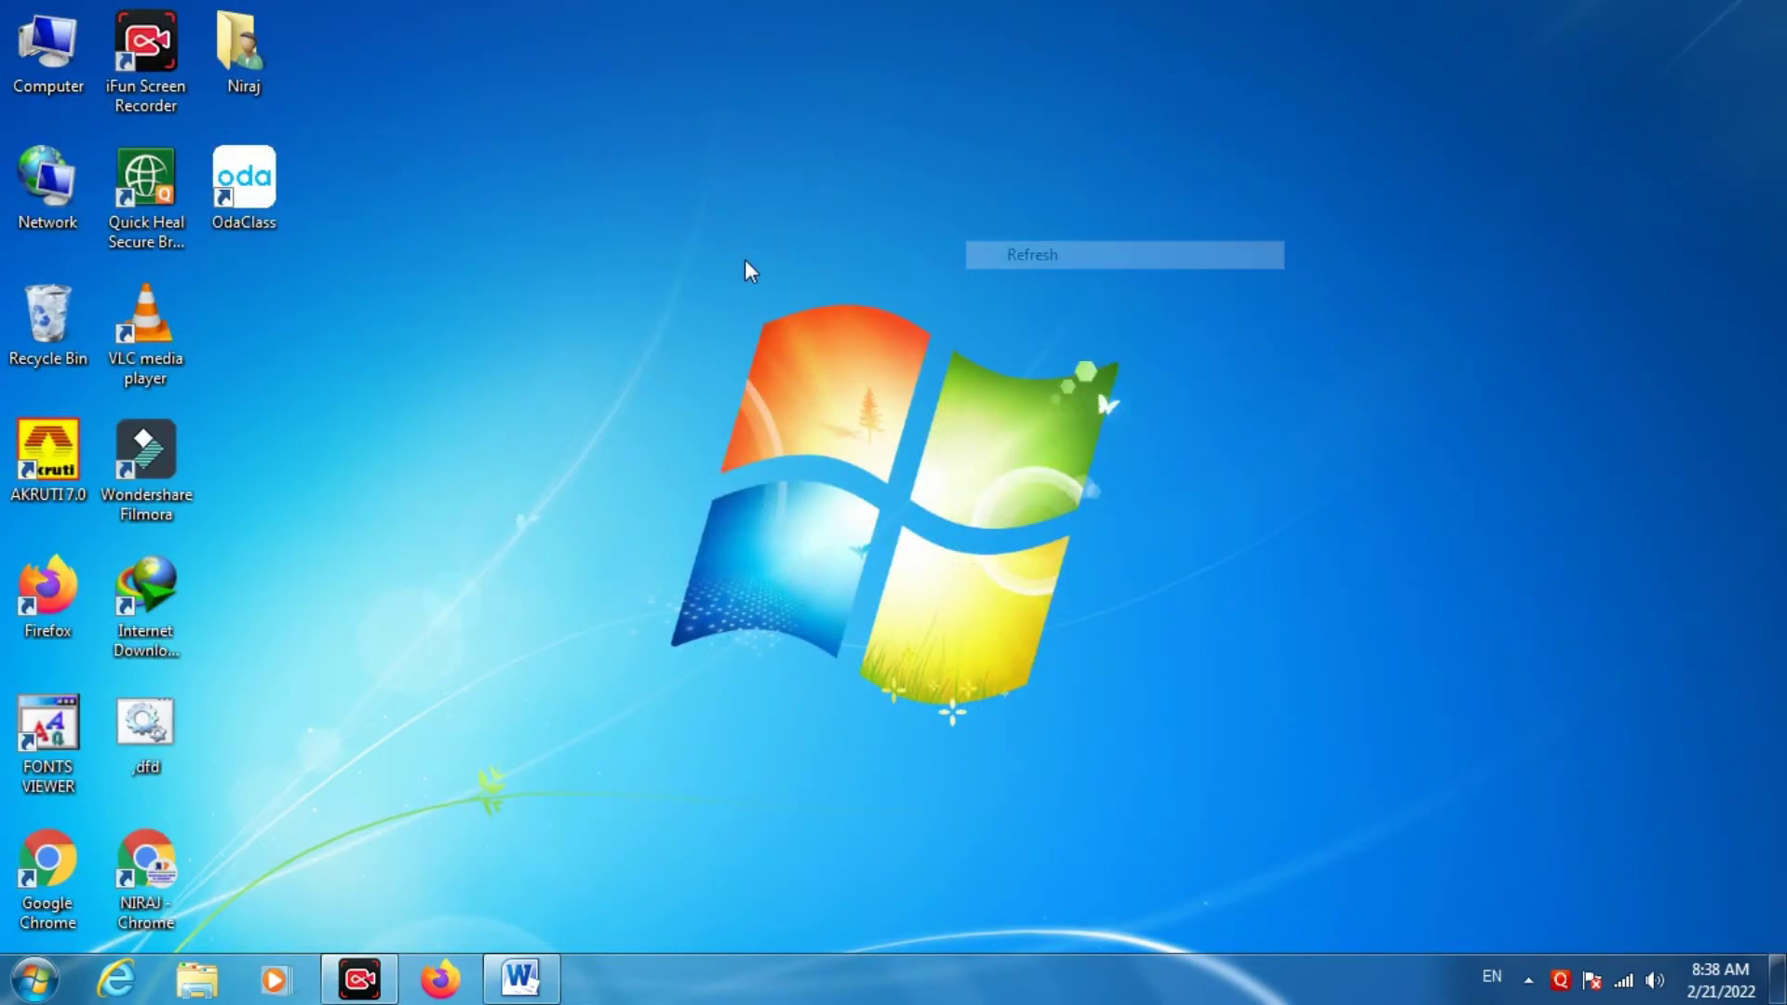
right_click(746, 265)
left_click(814, 334)
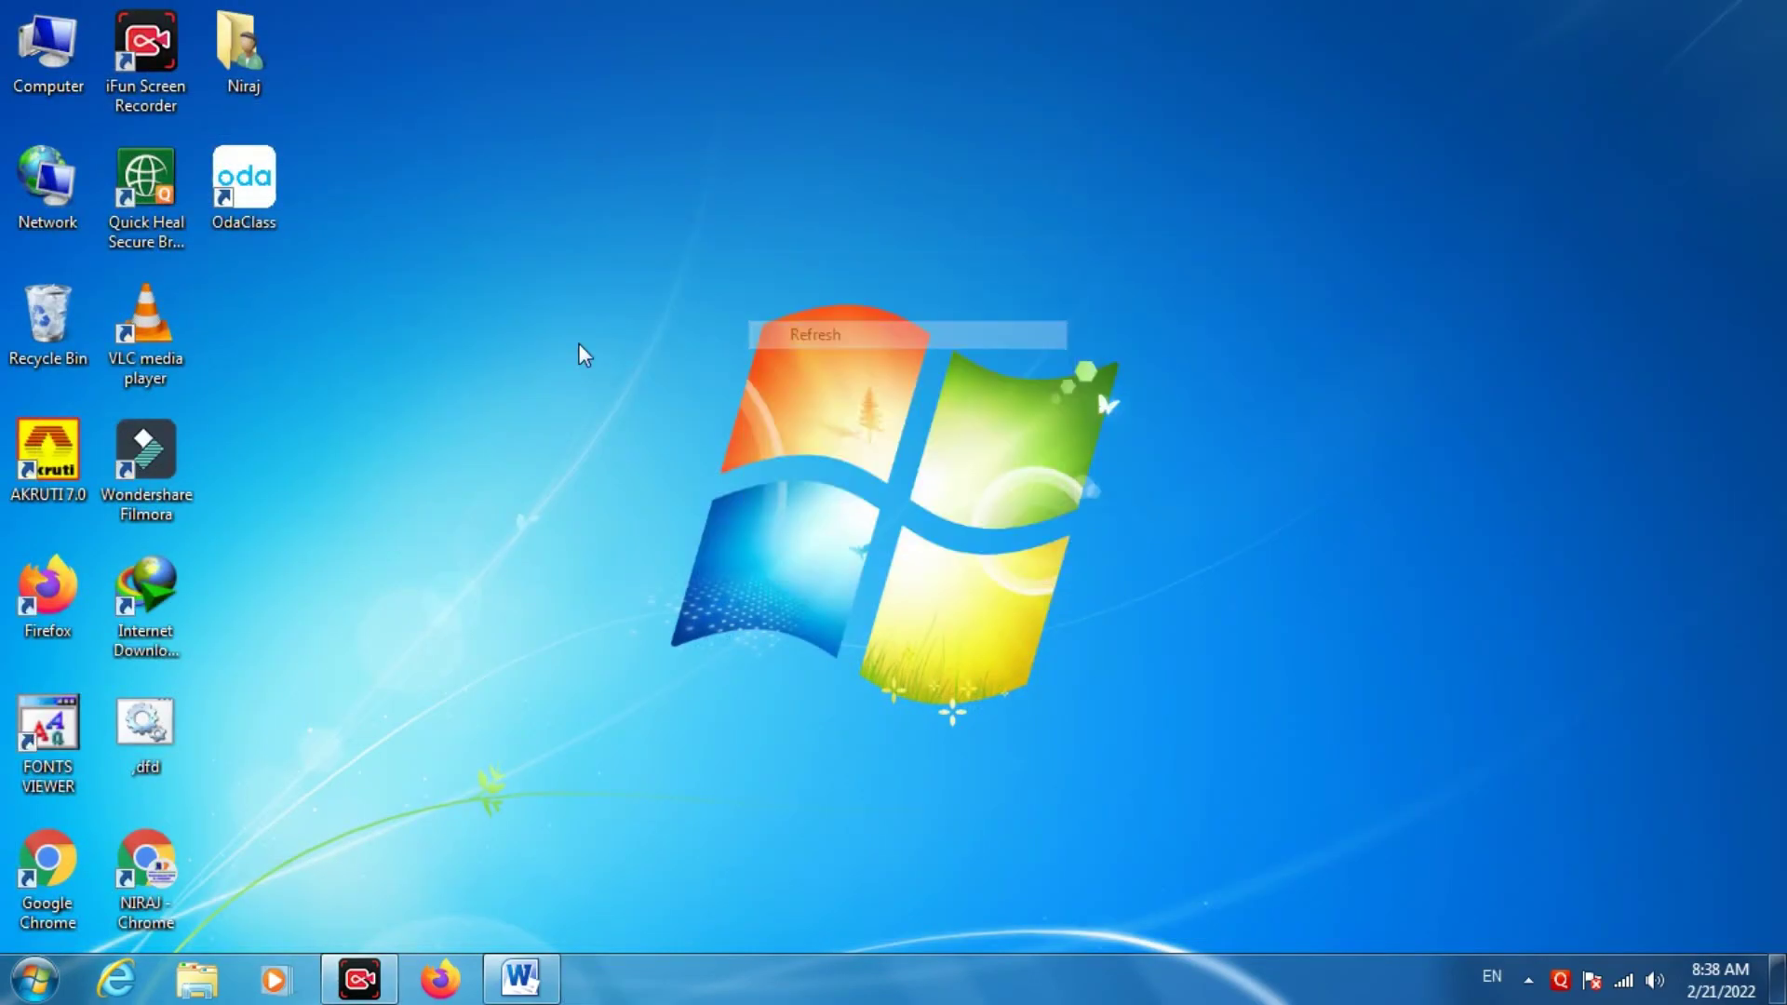
right_click(562, 227)
left_click(643, 308)
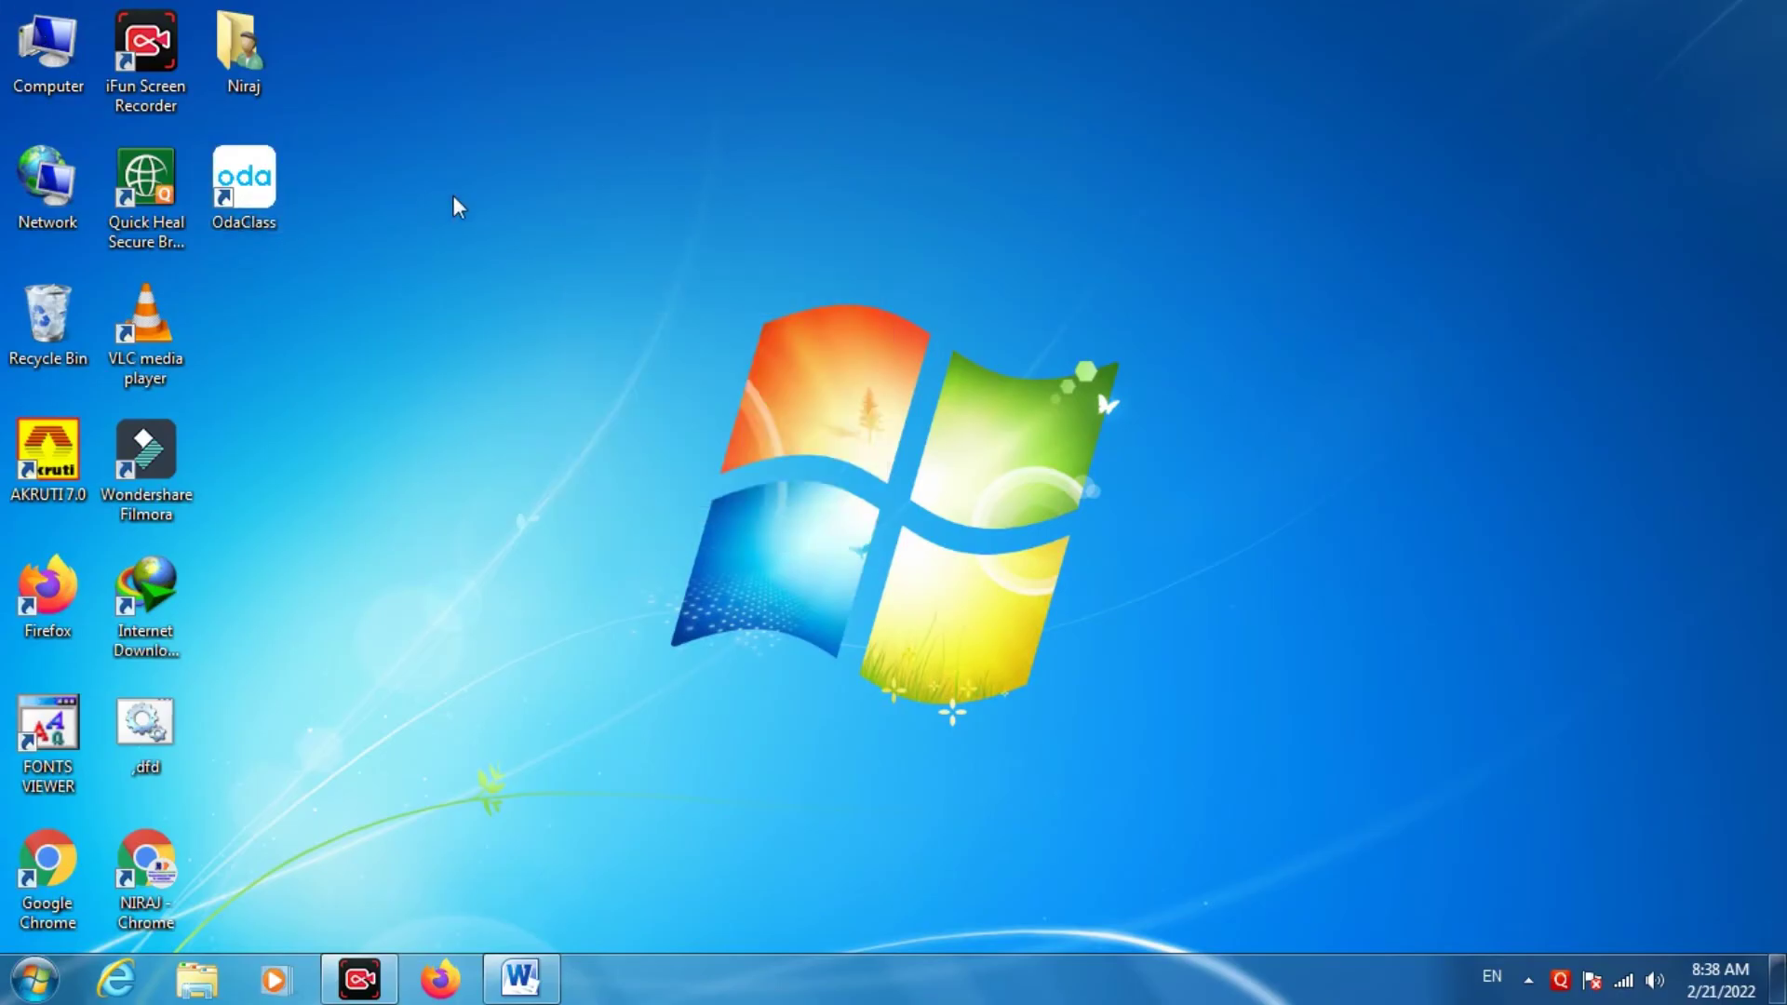